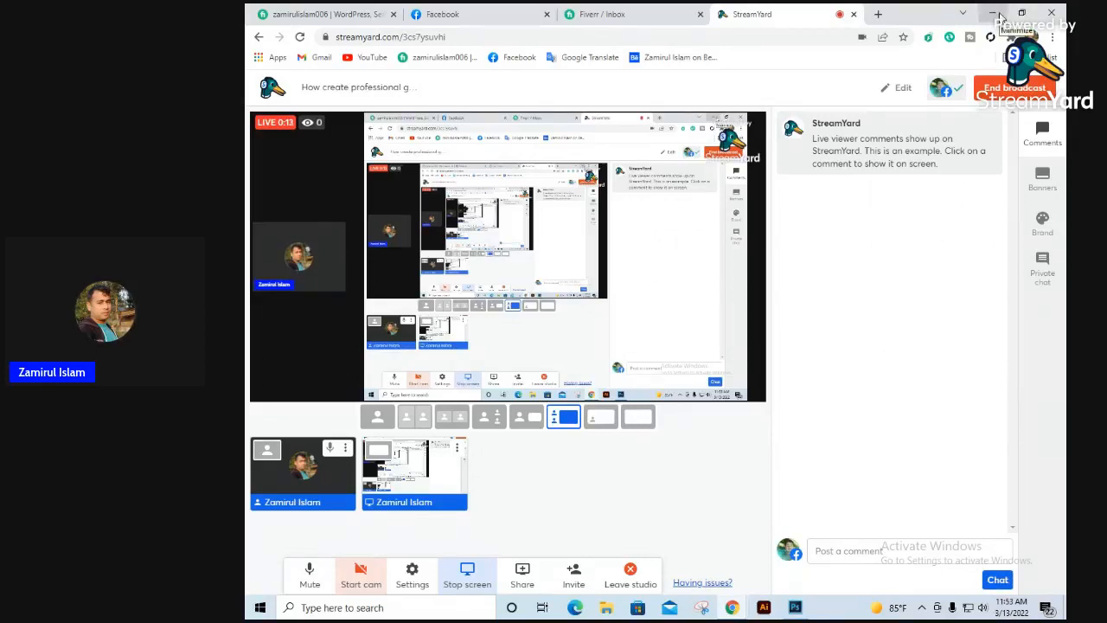
pyautogui.click(995, 14)
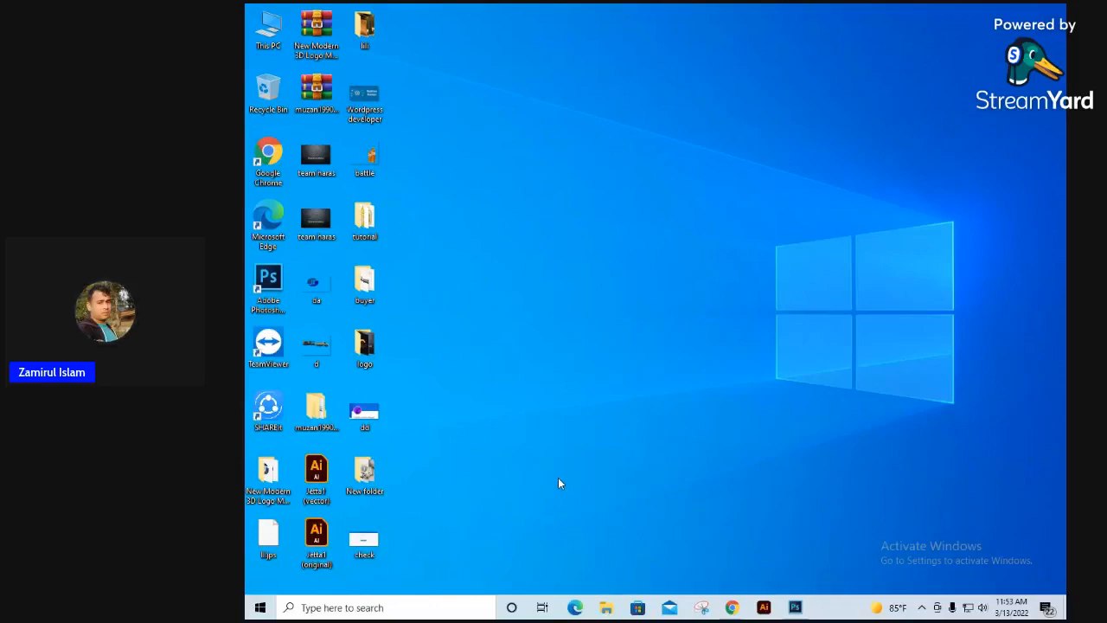
pyautogui.hotkey('alt', 'Tab')
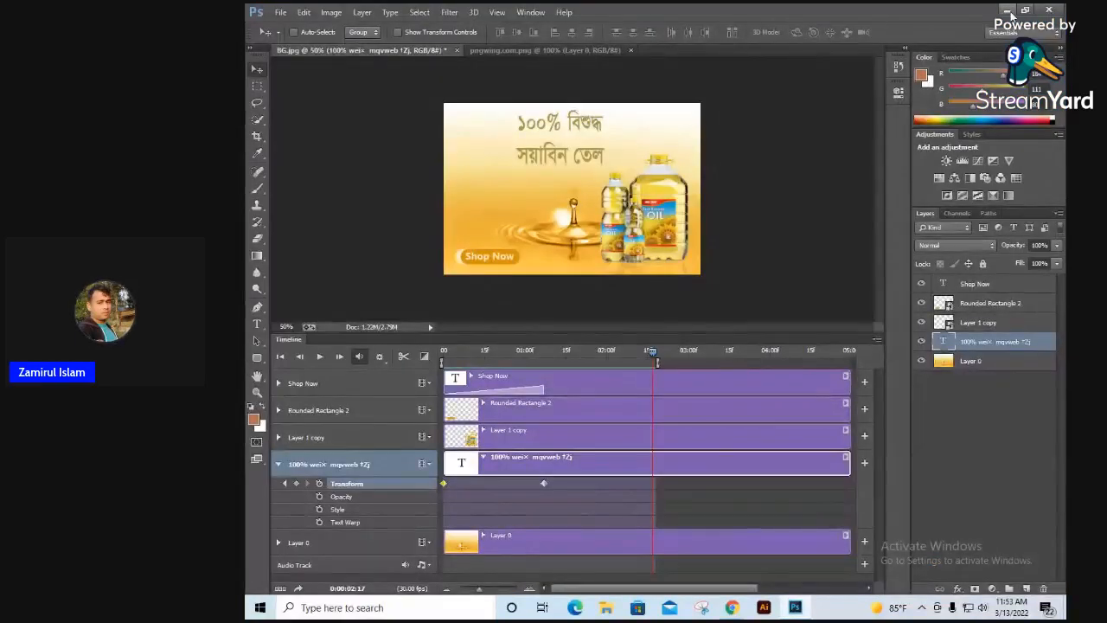
pyautogui.click(1007, 10)
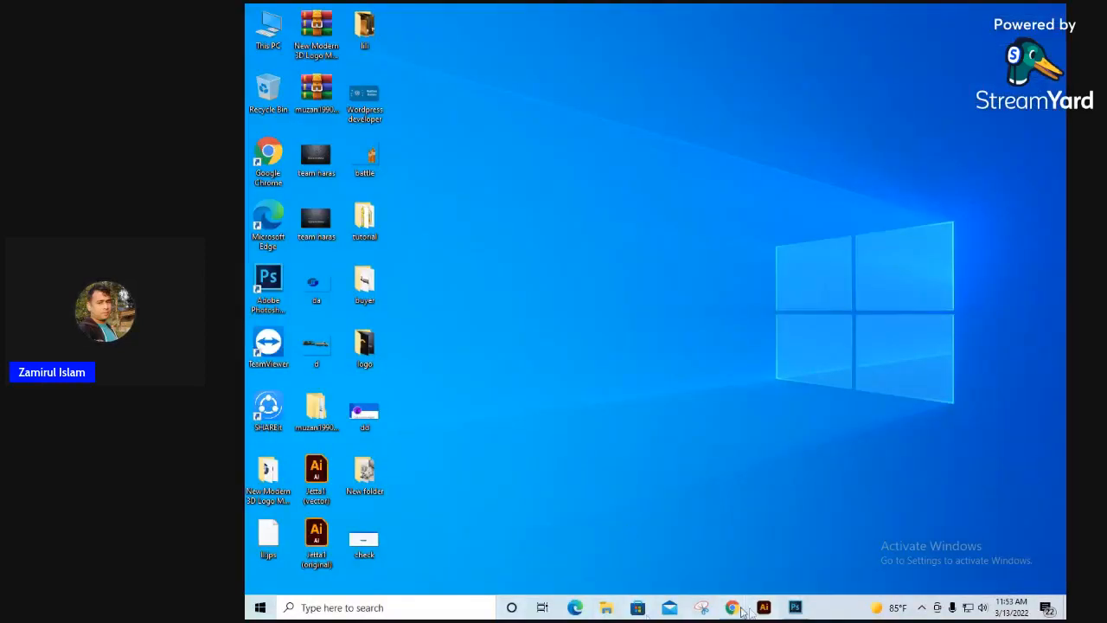
# Step: Switch to Chrome, search Google for dainikshiksha in a new tab, and open the Dainikshiksha newspaper site to view its banner ads
pyautogui.moveTo(735, 609)
pyautogui.click(660, 539)
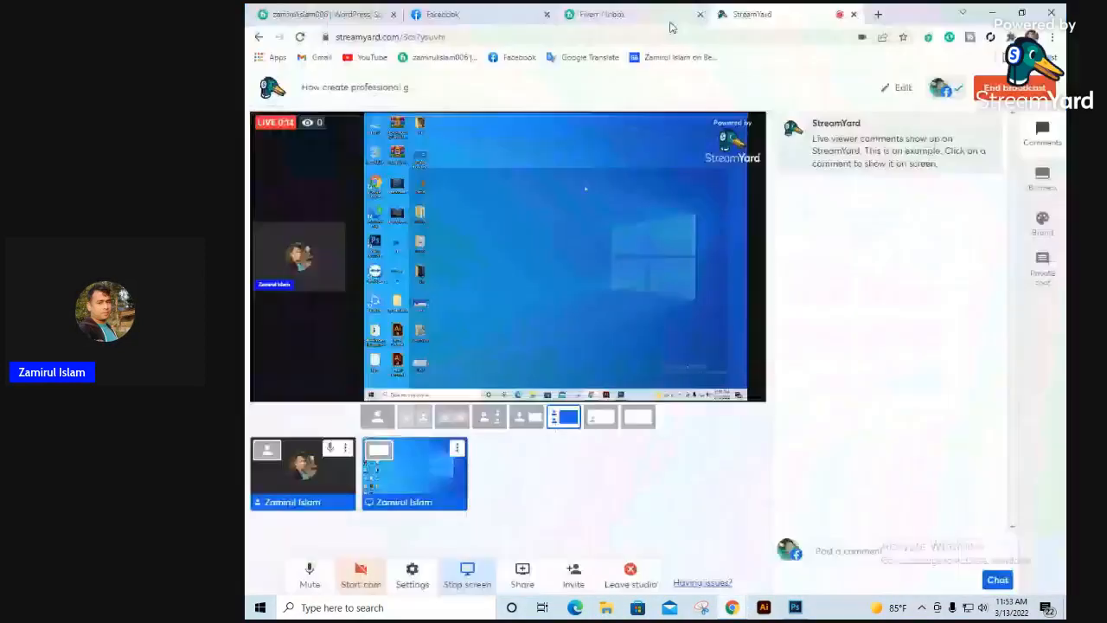
pyautogui.click(878, 13)
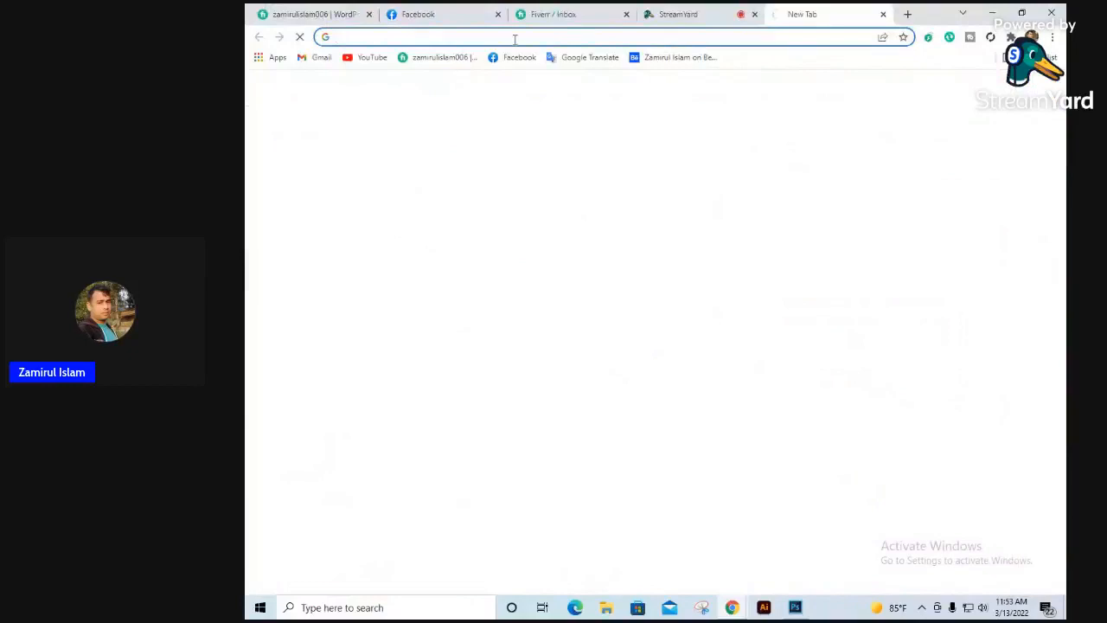
pyautogui.click(515, 39)
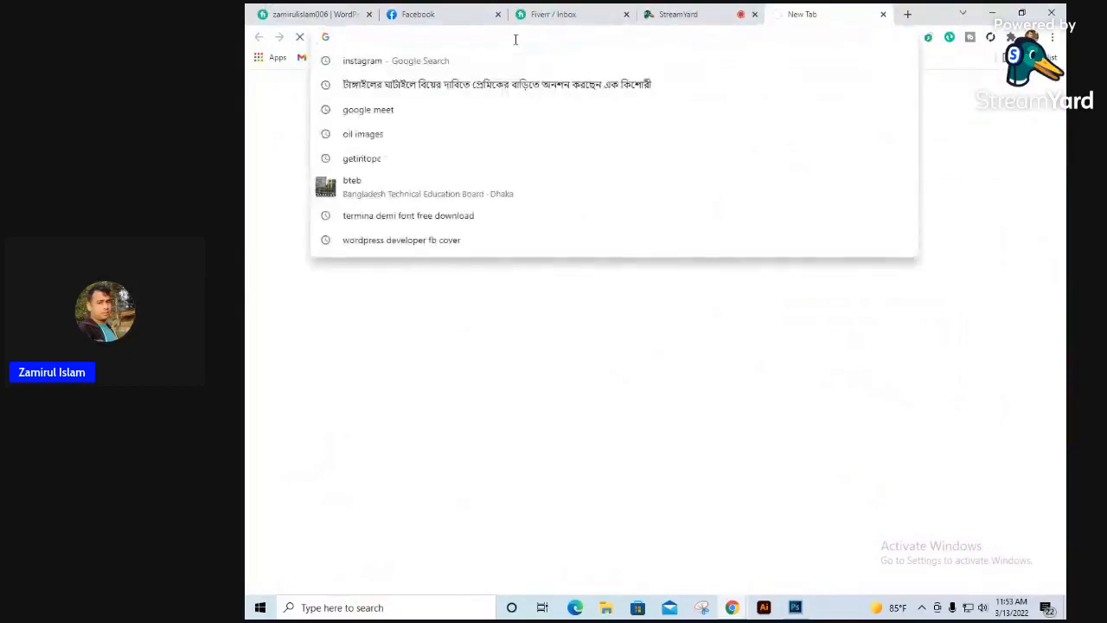
pyautogui.write('fiv')
pyautogui.click(381, 90)
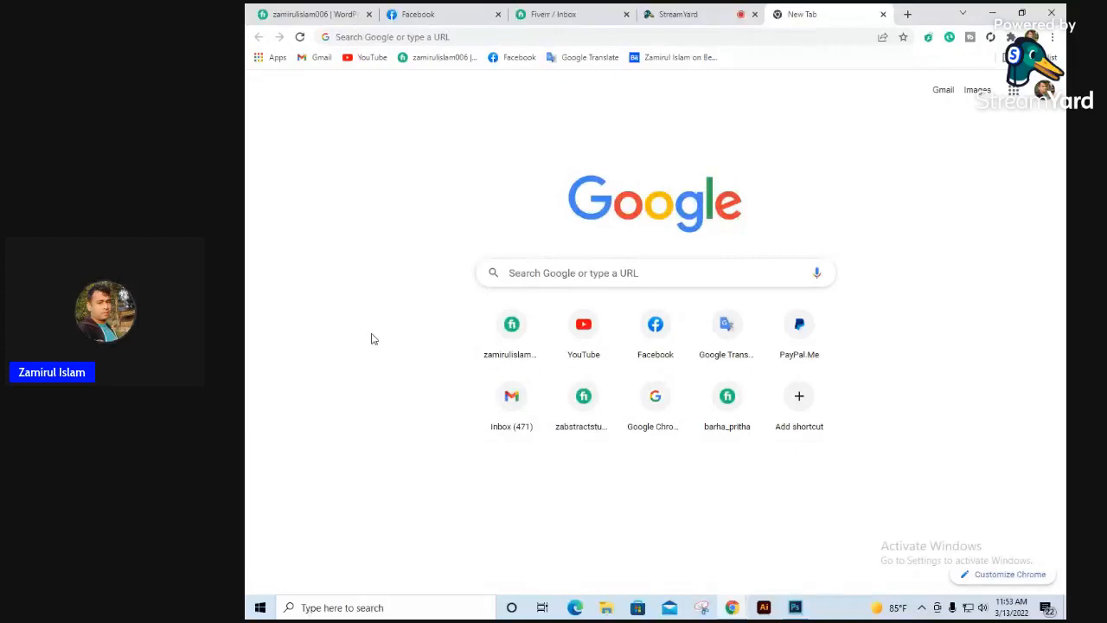
pyautogui.click(445, 37)
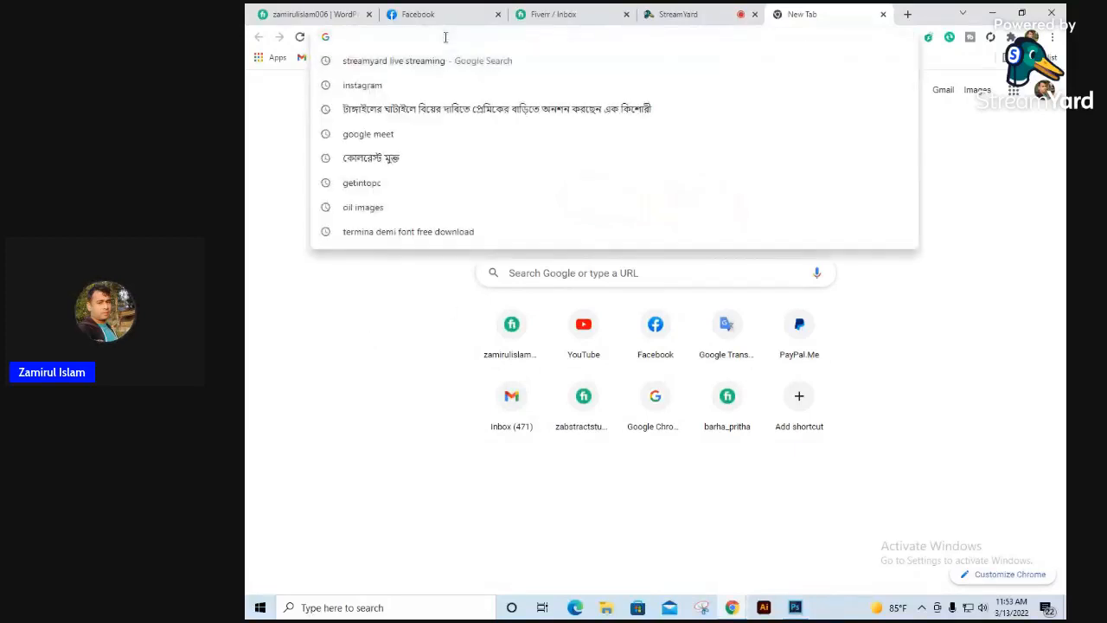
pyautogui.write('da')
pyautogui.press('Down')
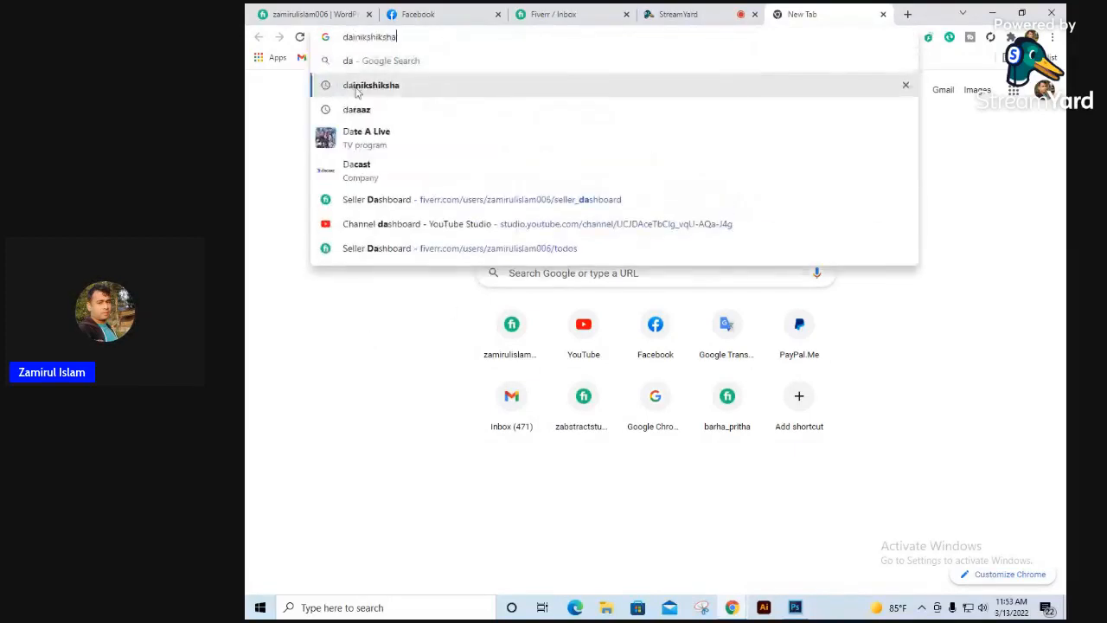
pyautogui.press('Return')
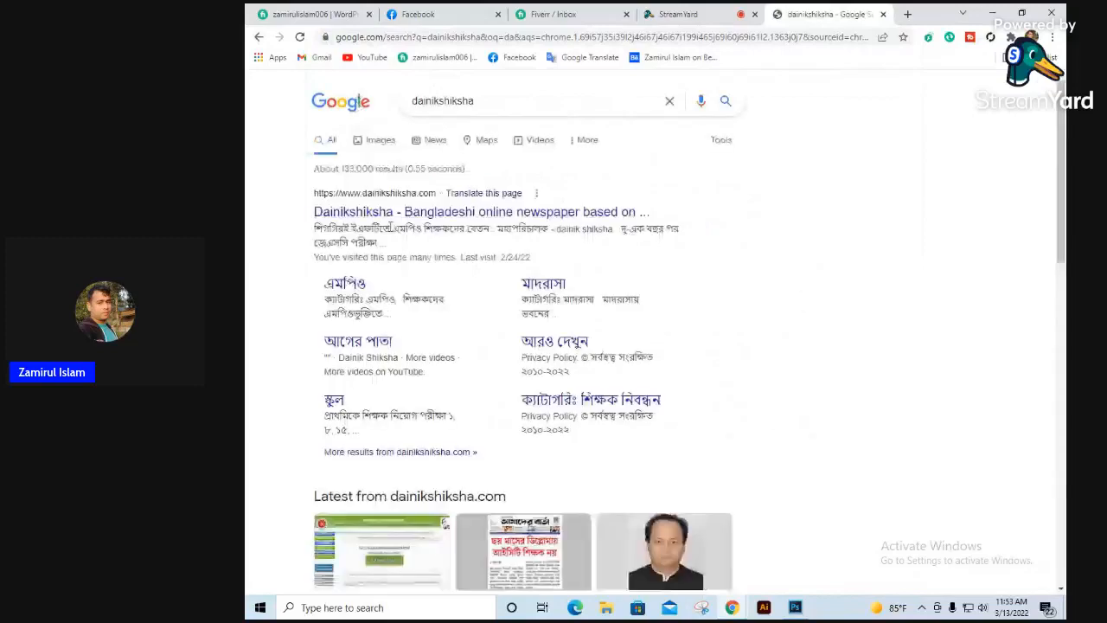
pyautogui.click(398, 212)
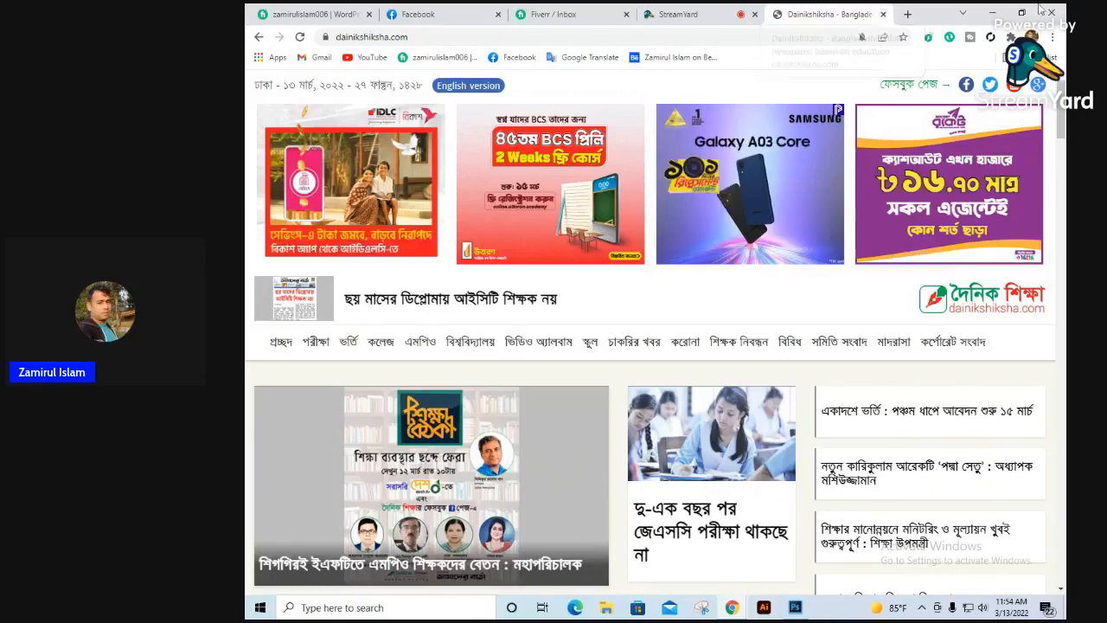
# Step: Switch to Photoshop, set the oil banner's Save for Web looping option to Forever, and play the animation preview
pyautogui.click(1002, 10)
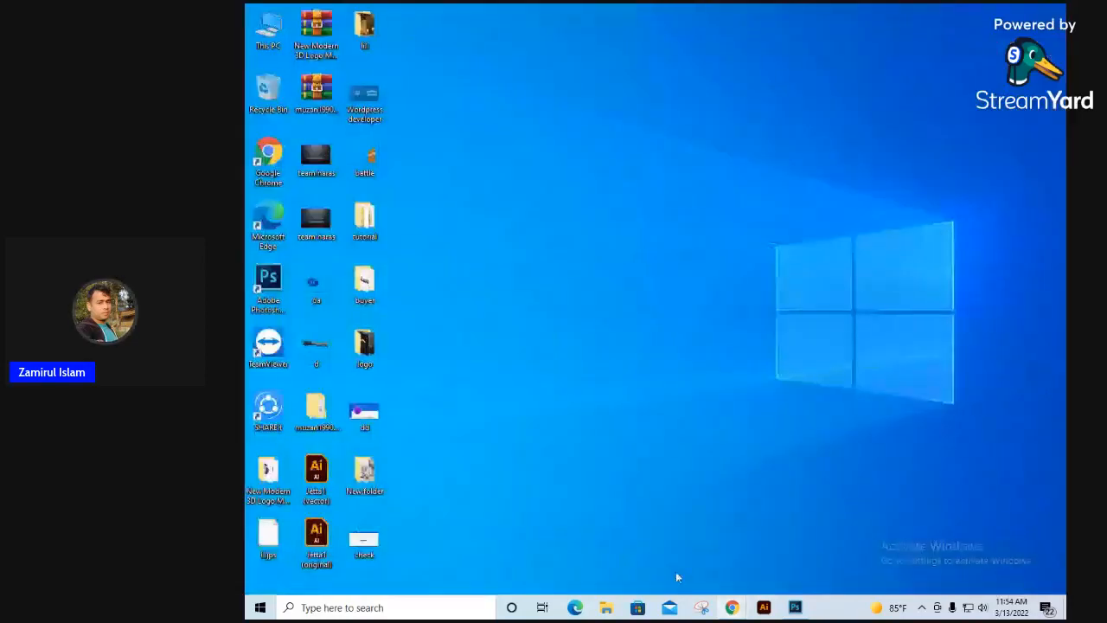
pyautogui.click(796, 608)
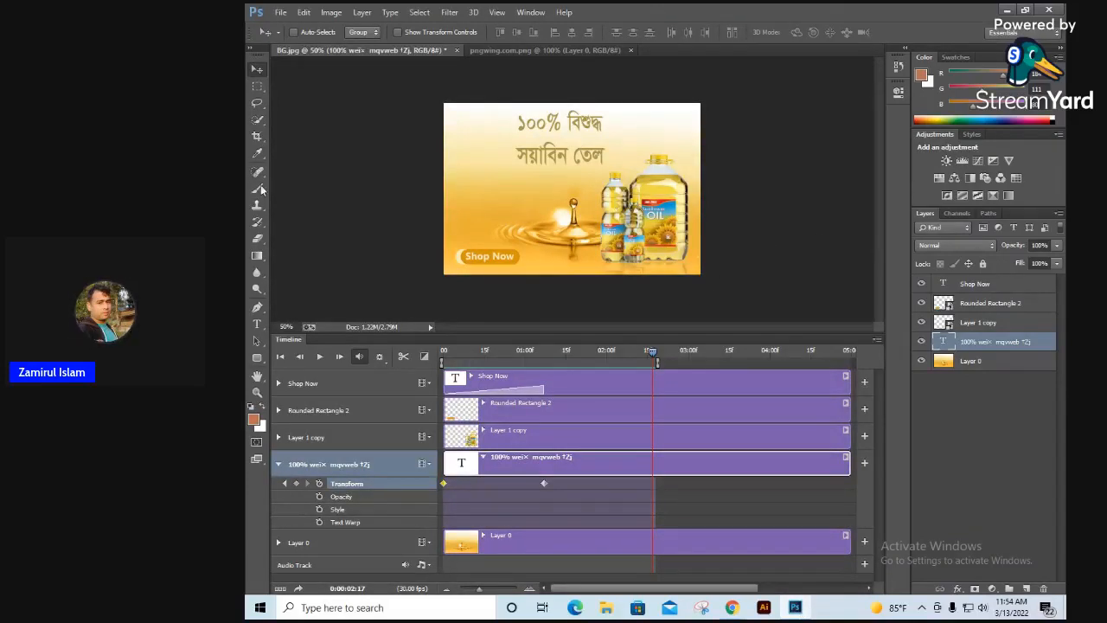
pyautogui.click(281, 12)
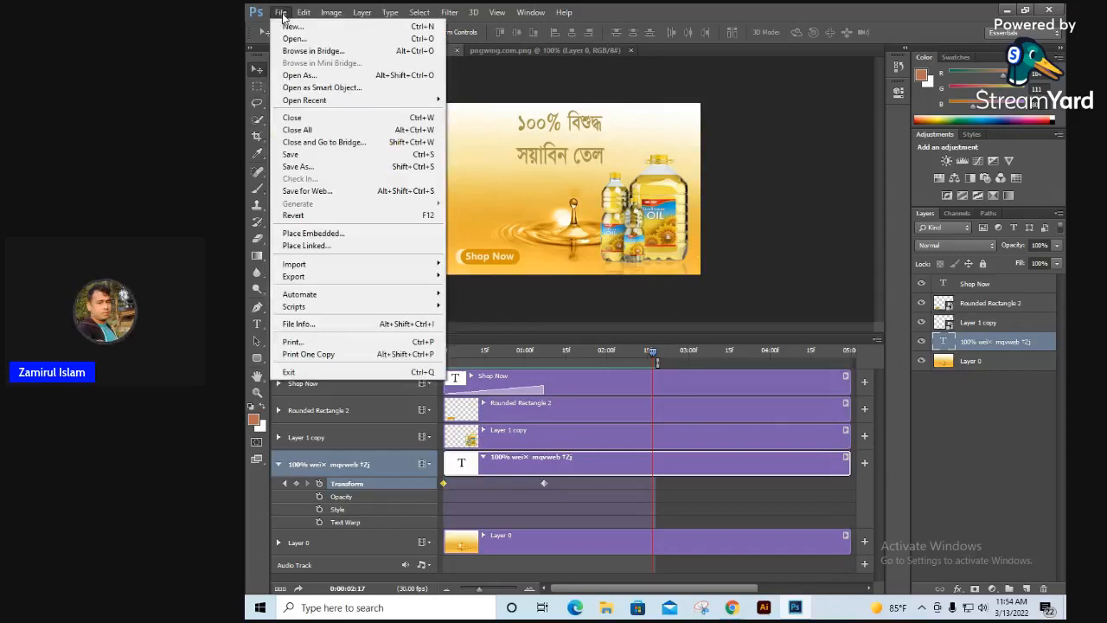
pyautogui.click(313, 193)
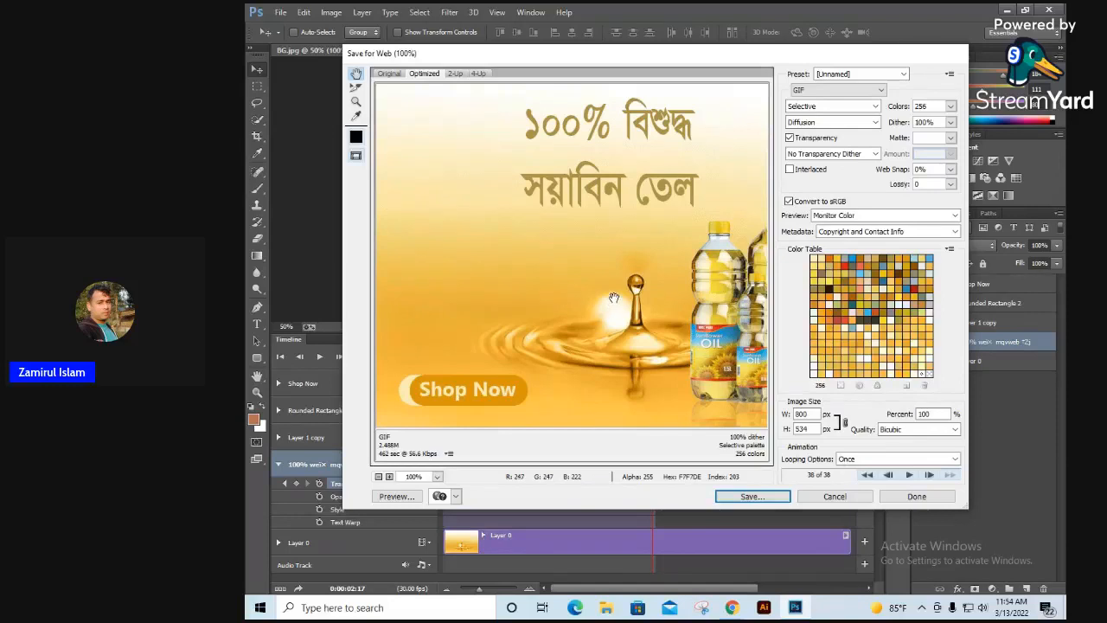
pyautogui.hotkey('ctrl', '-')
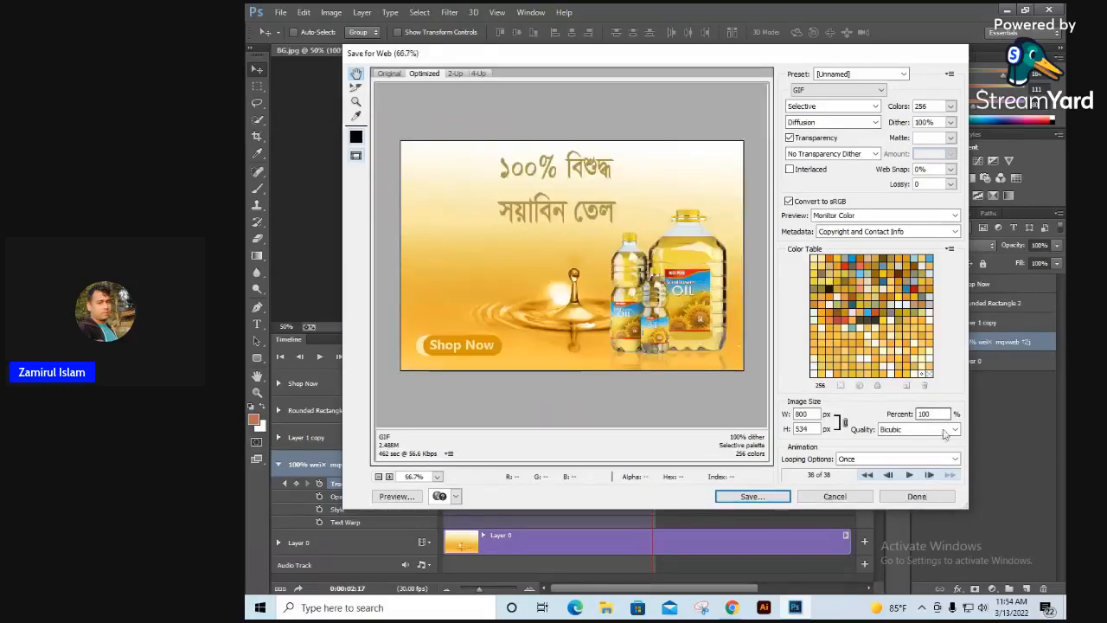
pyautogui.click(896, 458)
pyautogui.click(852, 484)
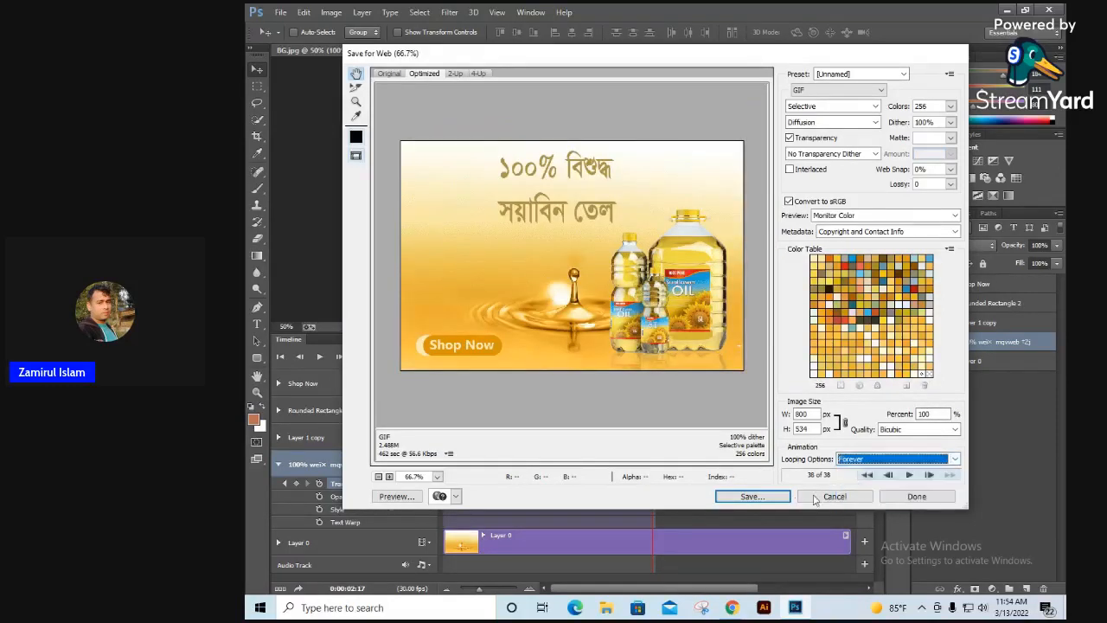
pyautogui.click(911, 476)
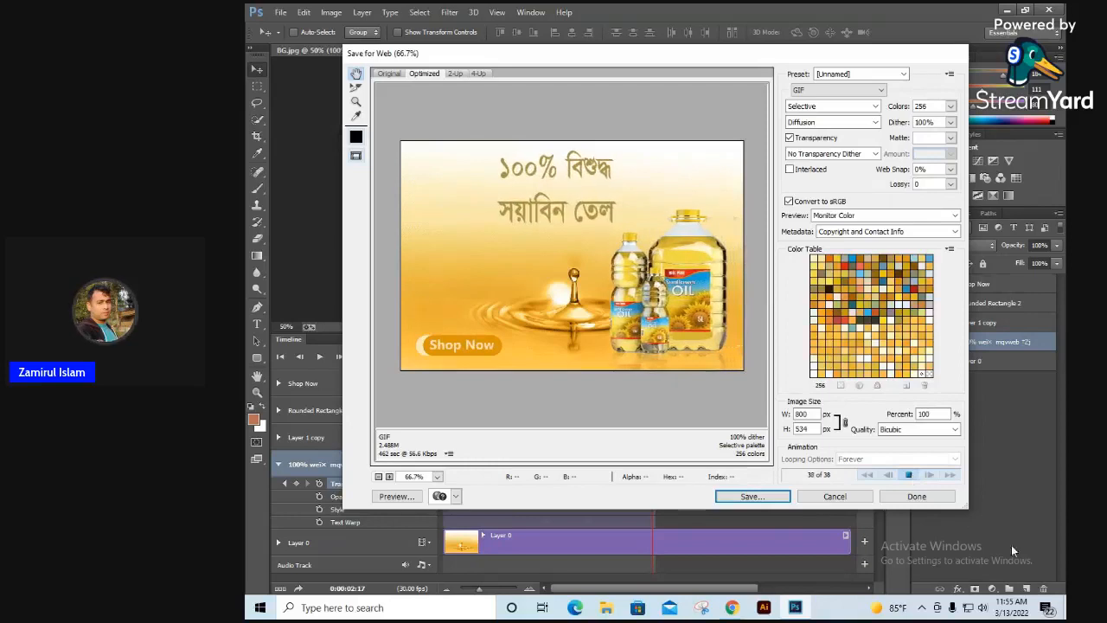
# Step: Save the optimized animated GIF to the Desktop with the file name BG
pyautogui.click(750, 497)
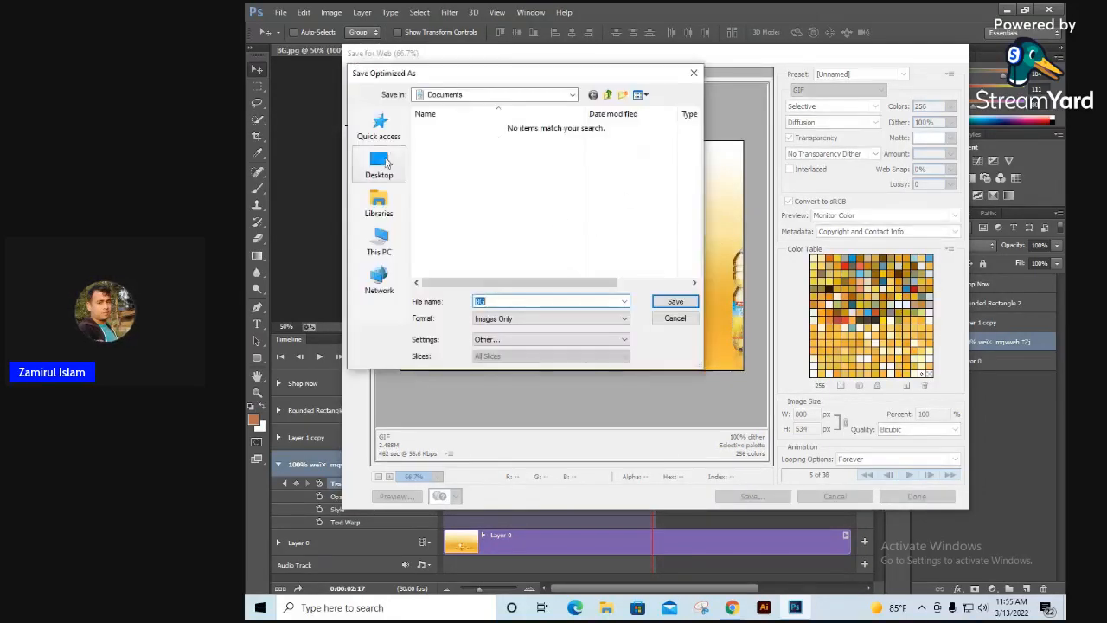
pyautogui.click(382, 162)
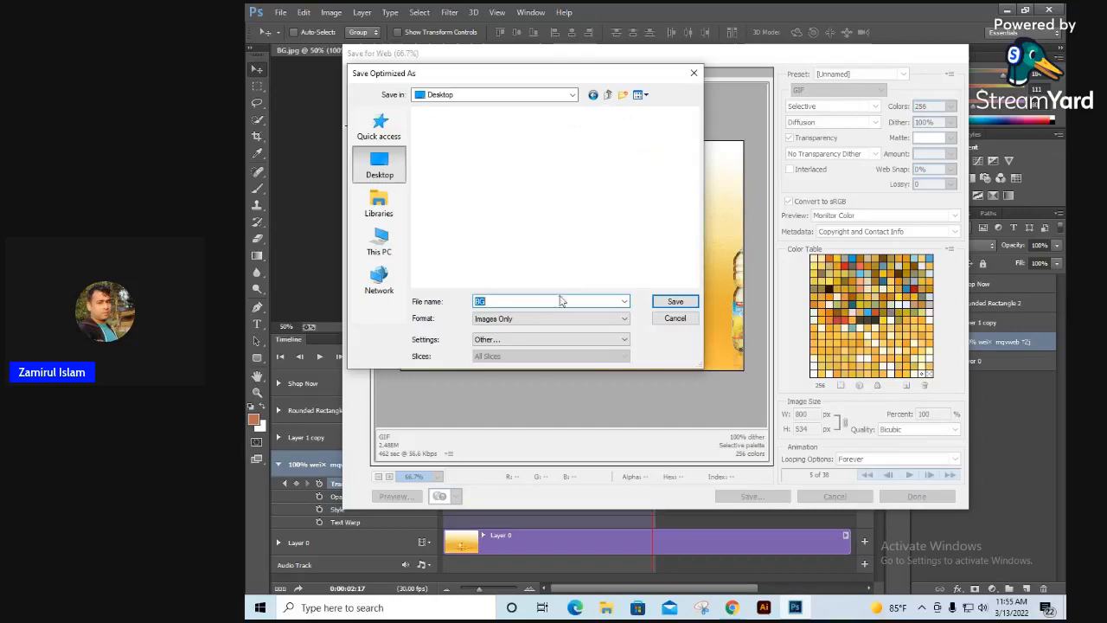
pyautogui.click(675, 303)
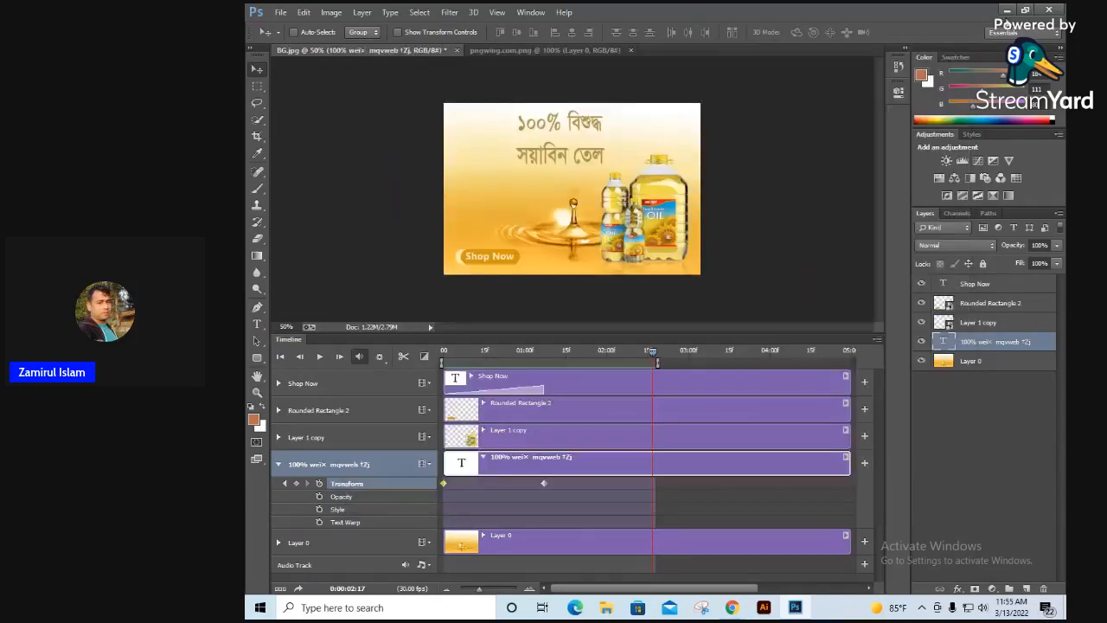
# Step: Open the exported BG GIF from the desktop in Photos, watch its animation, and close the viewer
pyautogui.click(1007, 11)
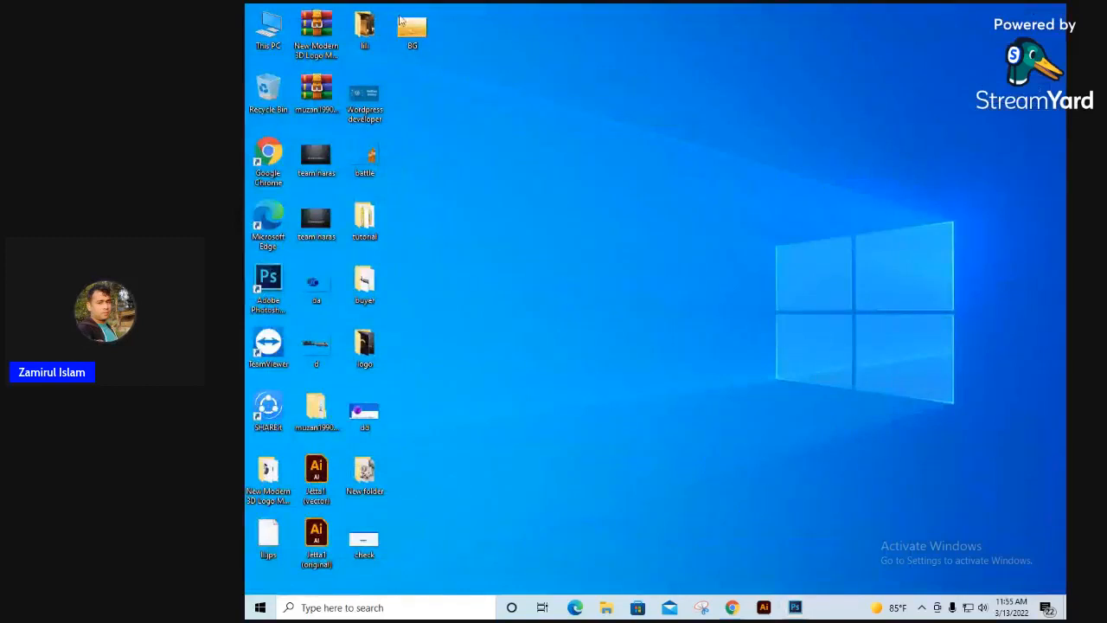
pyautogui.click(421, 32)
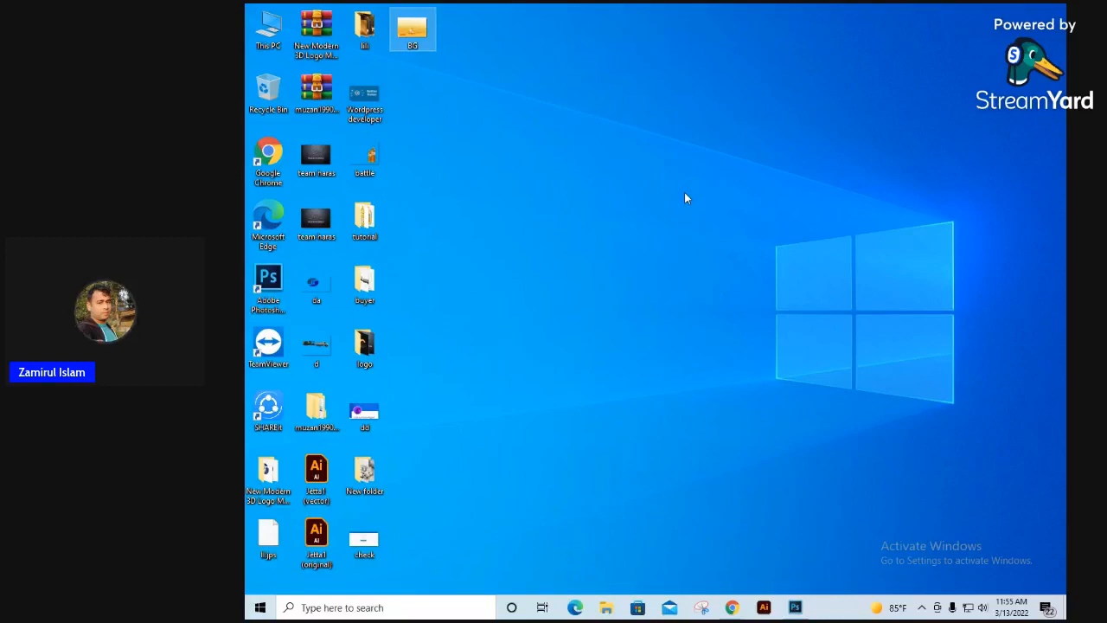
pyautogui.press('Return')
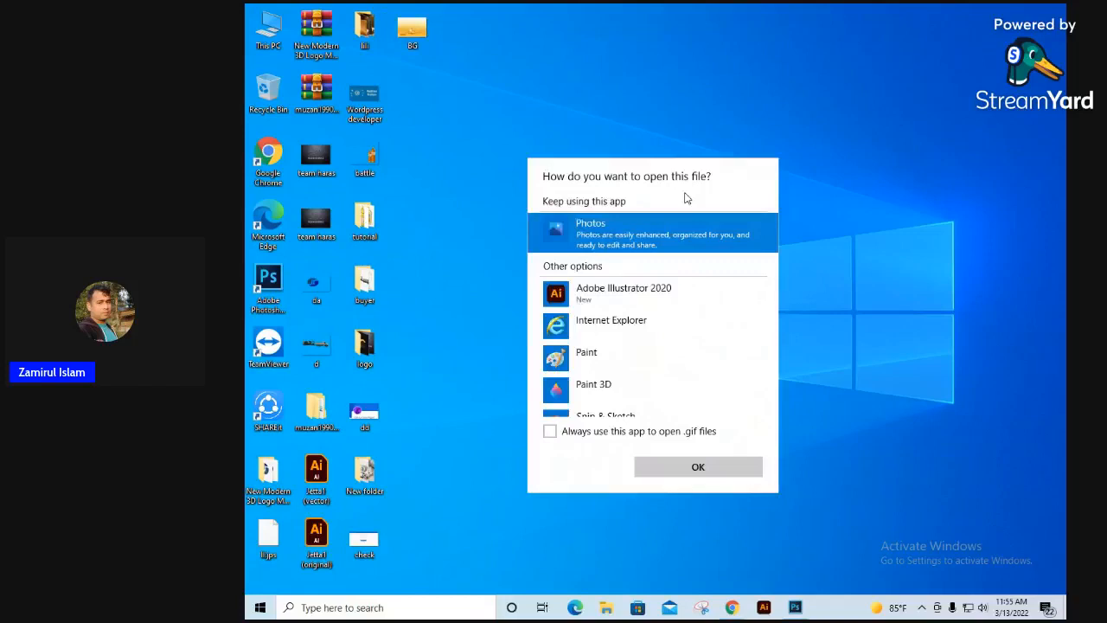
pyautogui.click(695, 467)
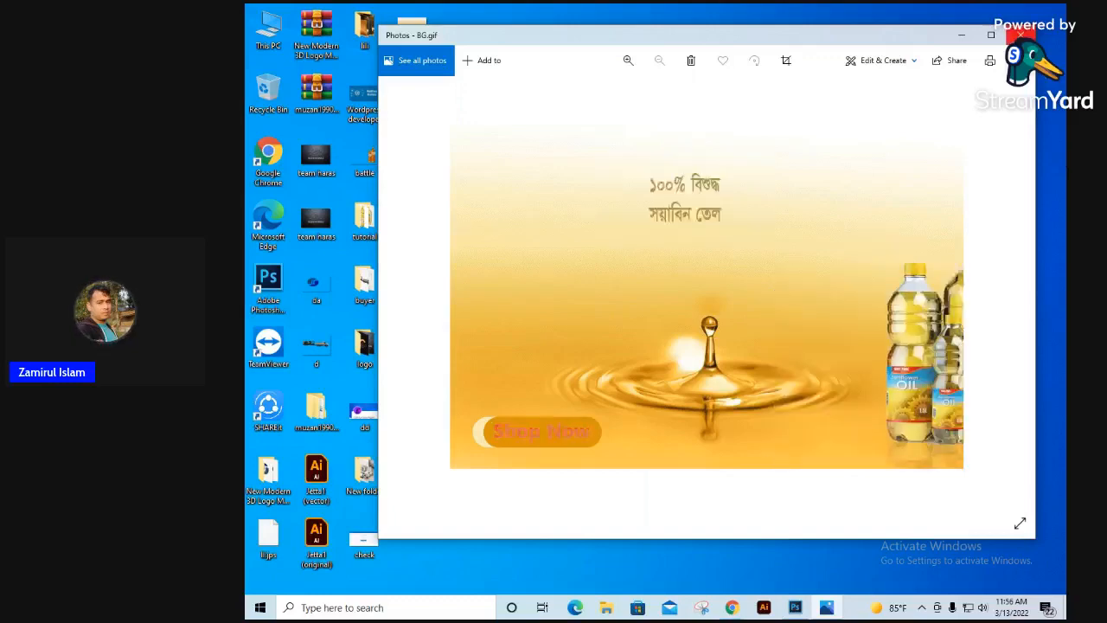
pyautogui.hotkey('alt', 'F4')
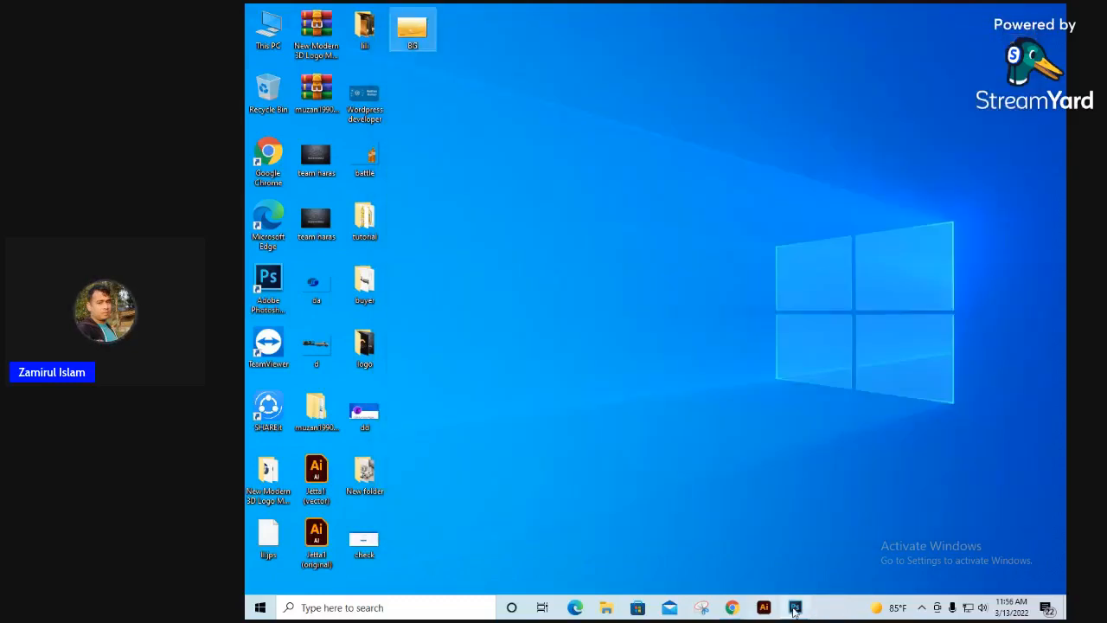
# Step: Return to Photoshop and close the animation timeline
pyautogui.click(794, 608)
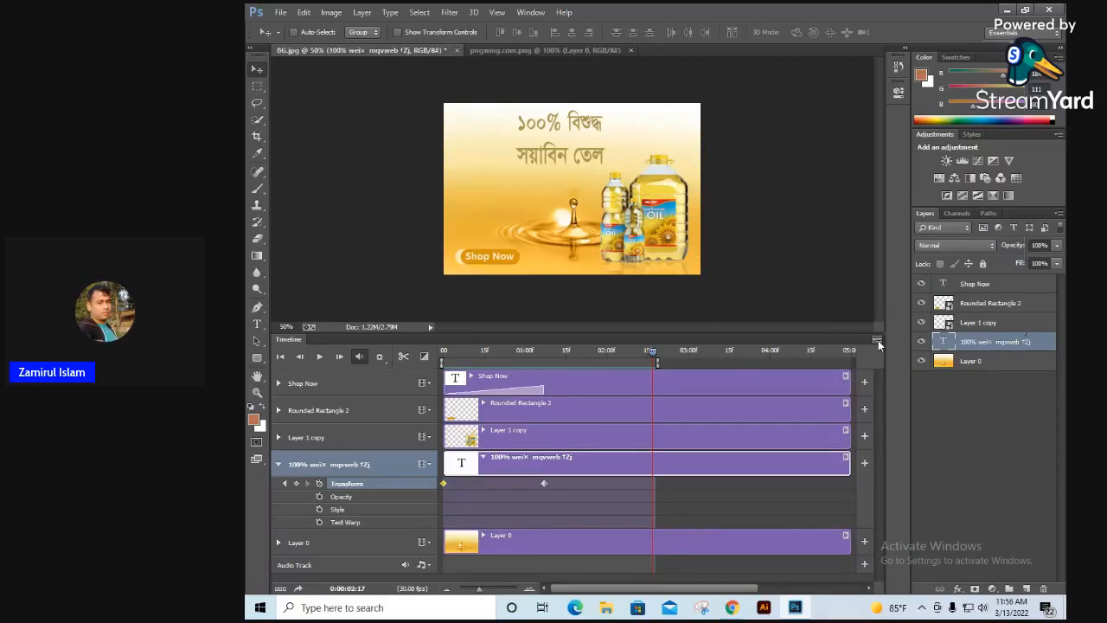
pyautogui.click(878, 341)
pyautogui.click(917, 315)
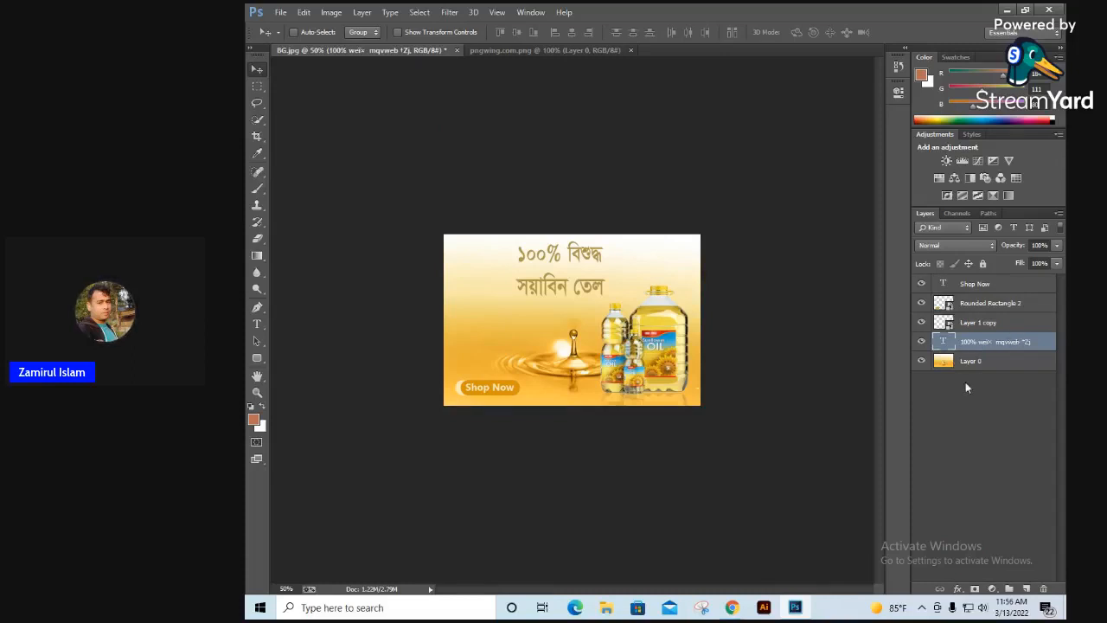
# Step: Group the Shop Now text, Rounded Rectangle 2, Layer 1 copy and Bengali headline text layers together
pyautogui.click(978, 286)
pyautogui.keyDown('shift'); pyautogui.click(965, 307); pyautogui.keyUp('shift')
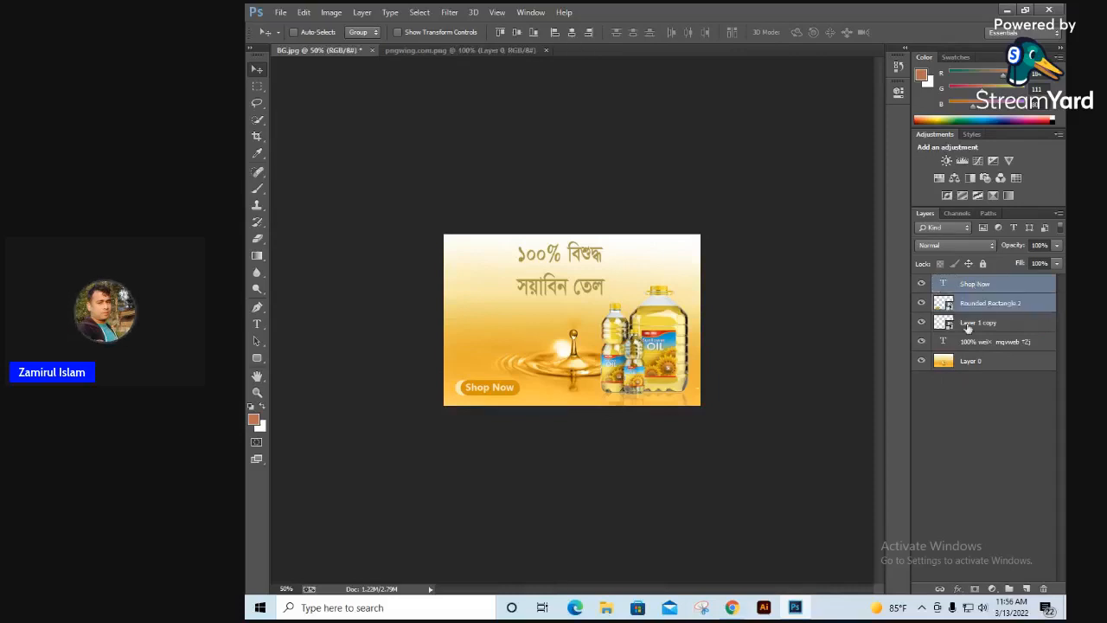
pyautogui.keyDown('shift'); pyautogui.click(968, 324); pyautogui.keyUp('shift')
pyautogui.keyDown('shift'); pyautogui.click(967, 344); pyautogui.keyUp('shift')
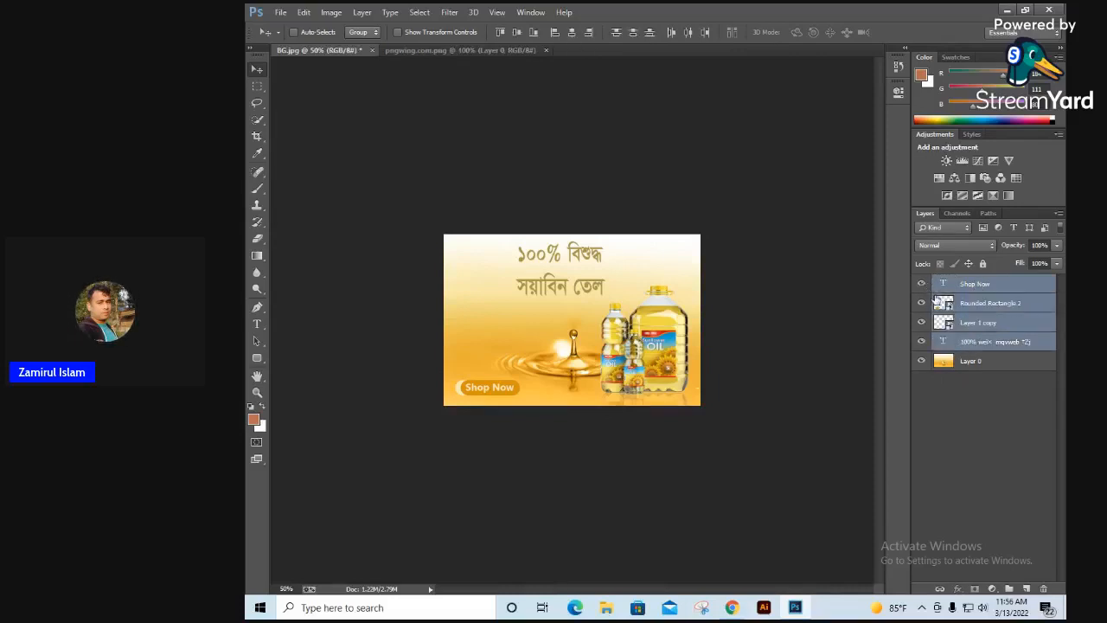
pyautogui.hotkey('ctrl', 'g')
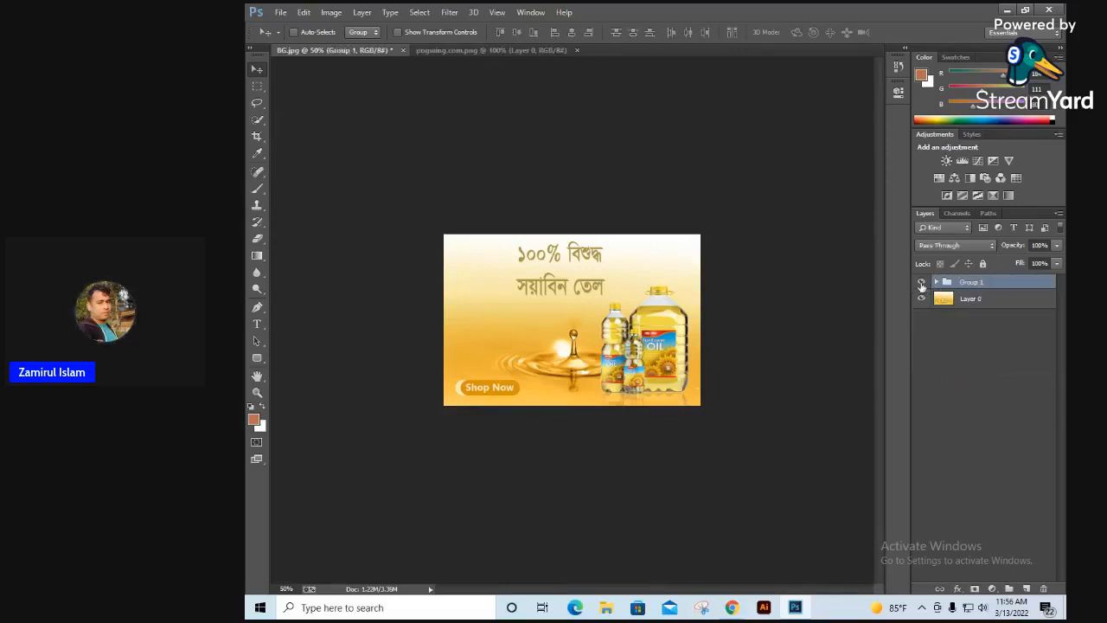
# Step: Hide the layer group and move it below Layer 0, with Layer 0 as the active layer
pyautogui.click(921, 282)
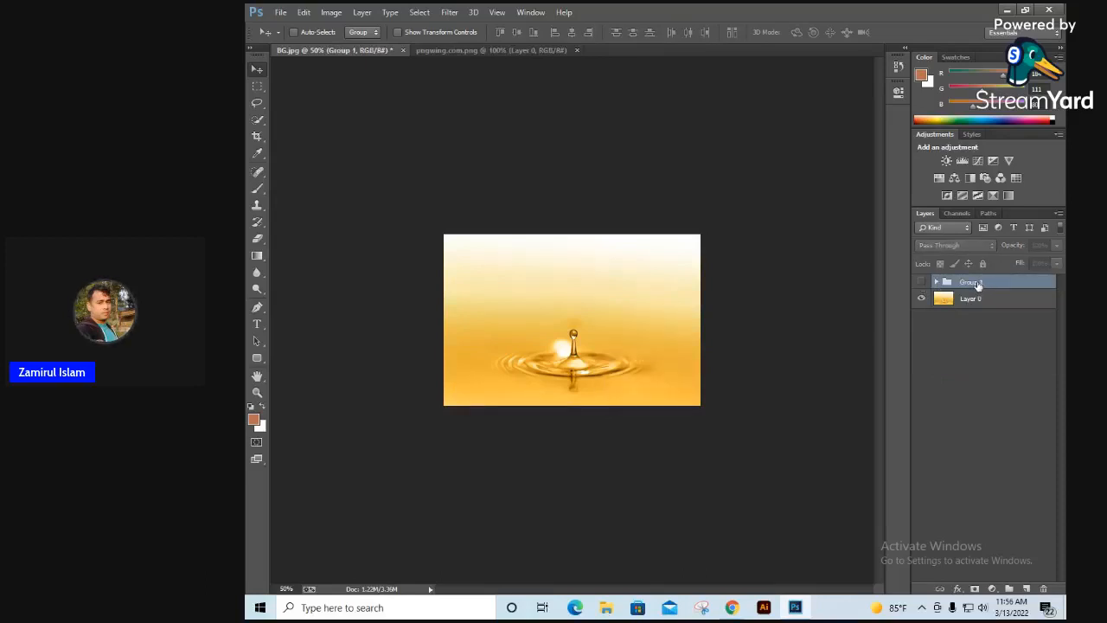
pyautogui.moveTo(976, 285); pyautogui.dragTo(945, 326)
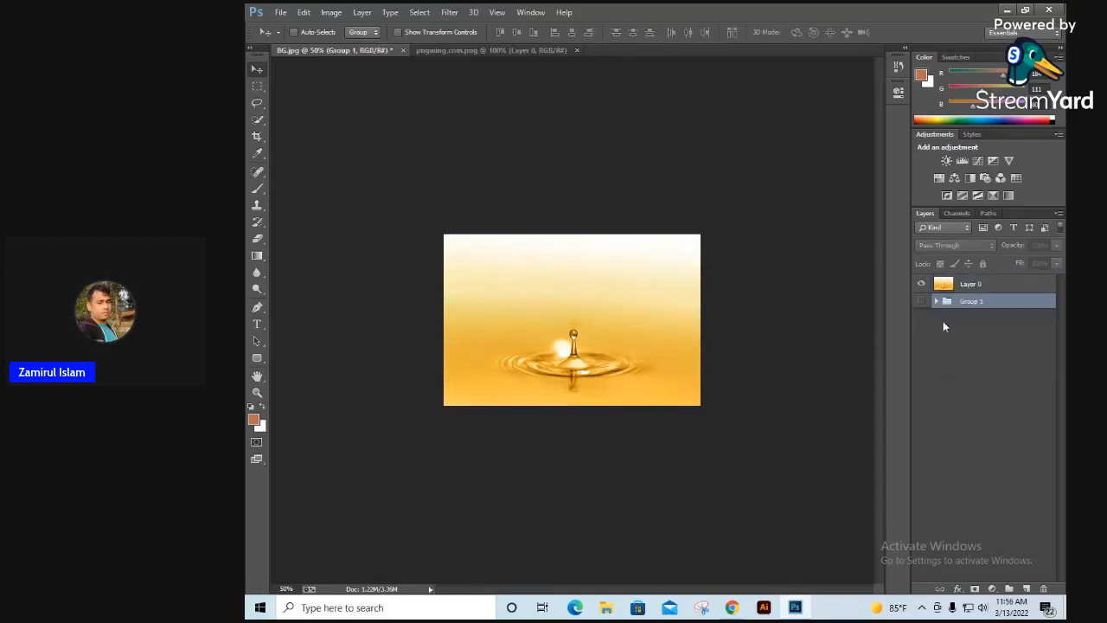
pyautogui.click(976, 286)
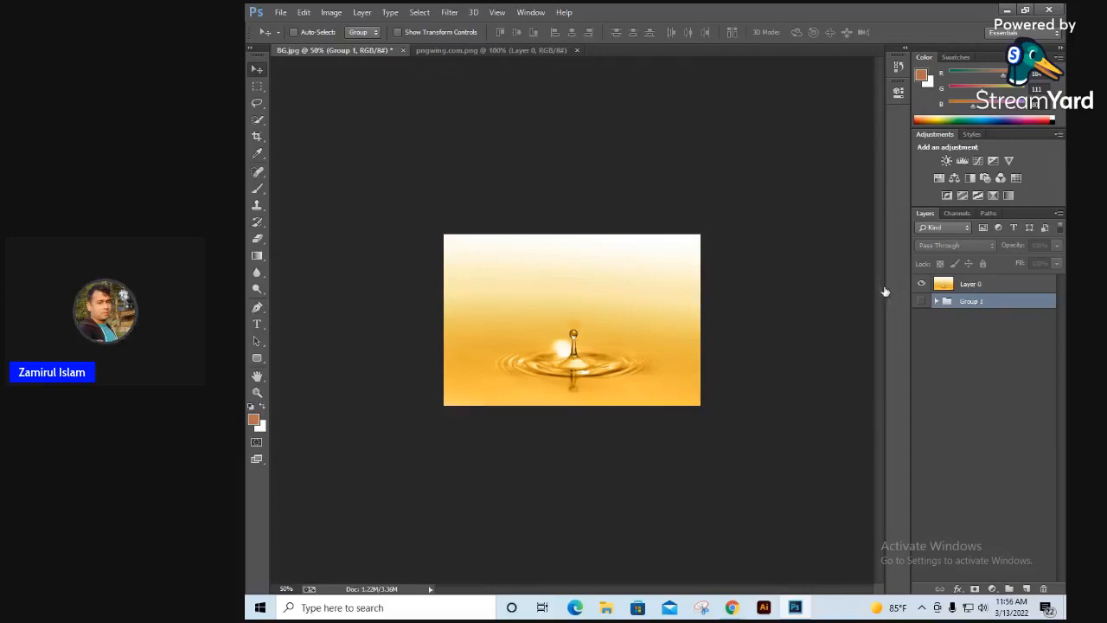
pyautogui.keyDown('ctrl'); pyautogui.click(601, 321); pyautogui.keyUp('ctrl')
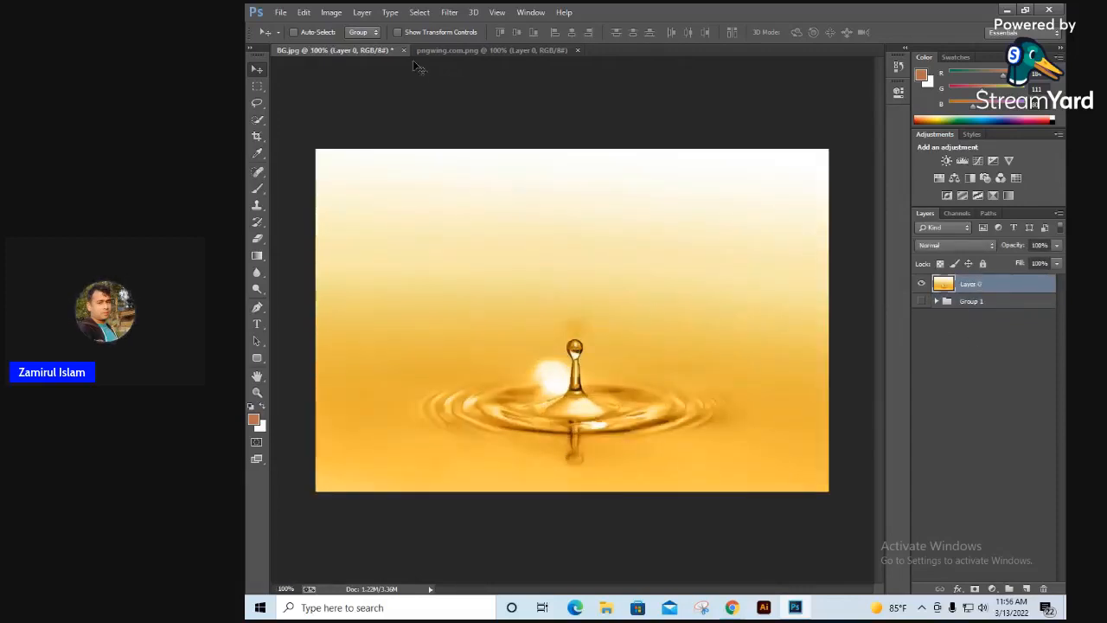
# Step: View the sunflower oil bottle image in the pngwing.com.png document, and return to BG.jpg
pyautogui.click(452, 48)
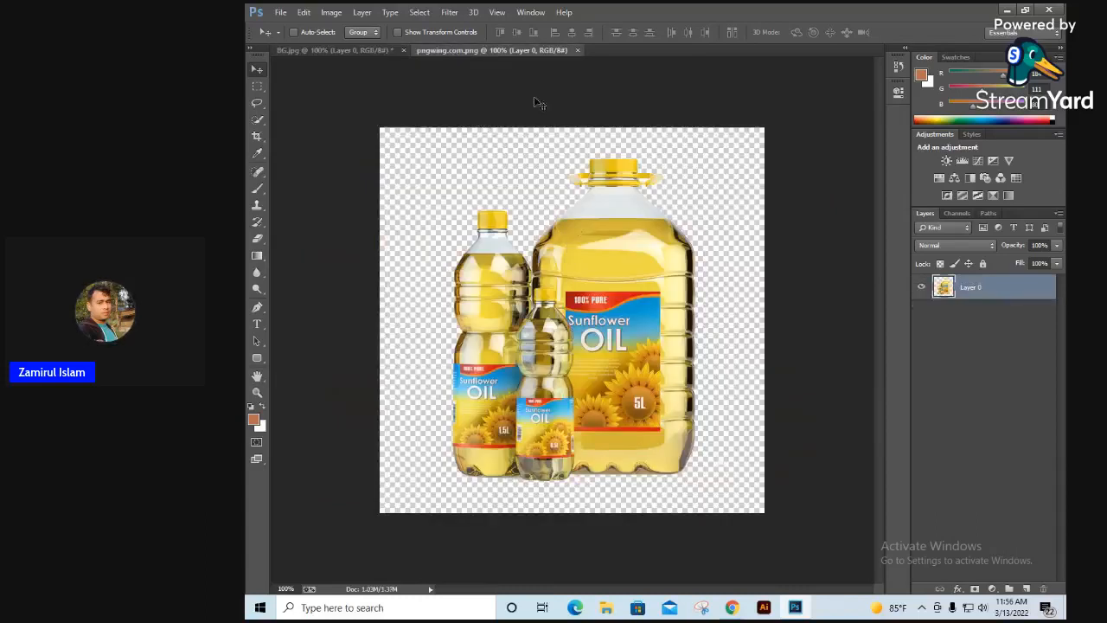
pyautogui.click(346, 50)
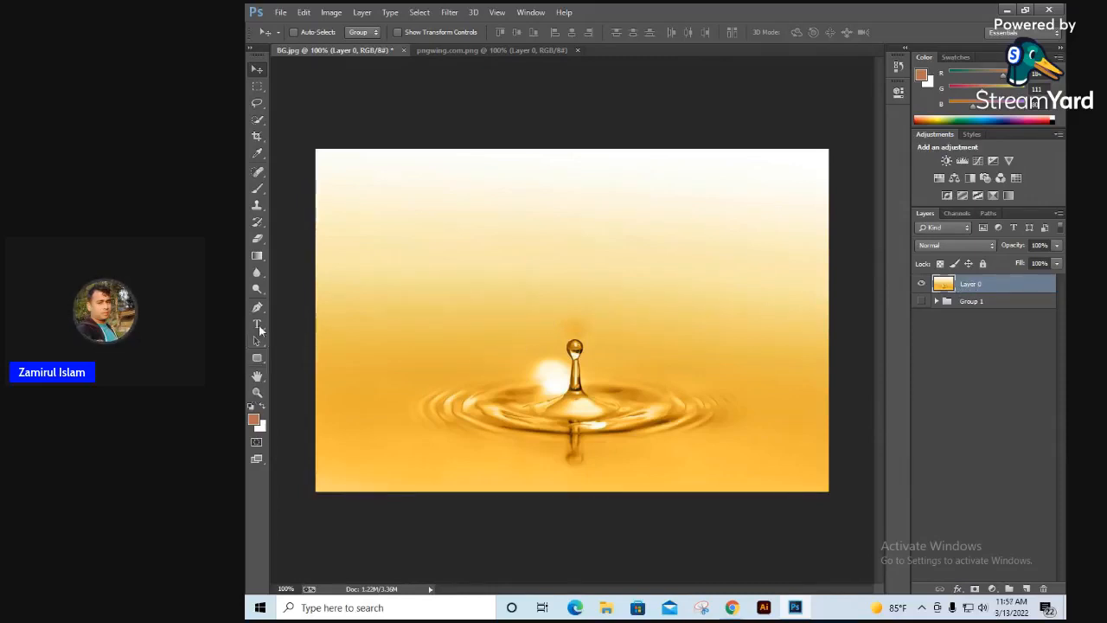
# Step: Start a text layer in the upper part of the BG.jpg background using the SutonnyMJ font
pyautogui.click(257, 327)
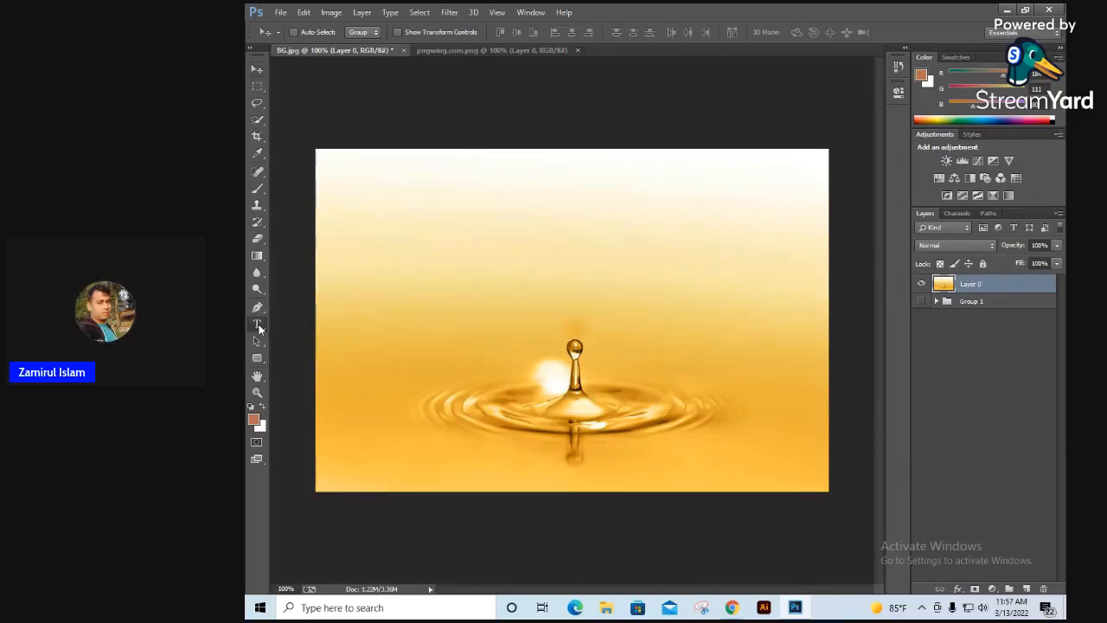
pyautogui.click(472, 247)
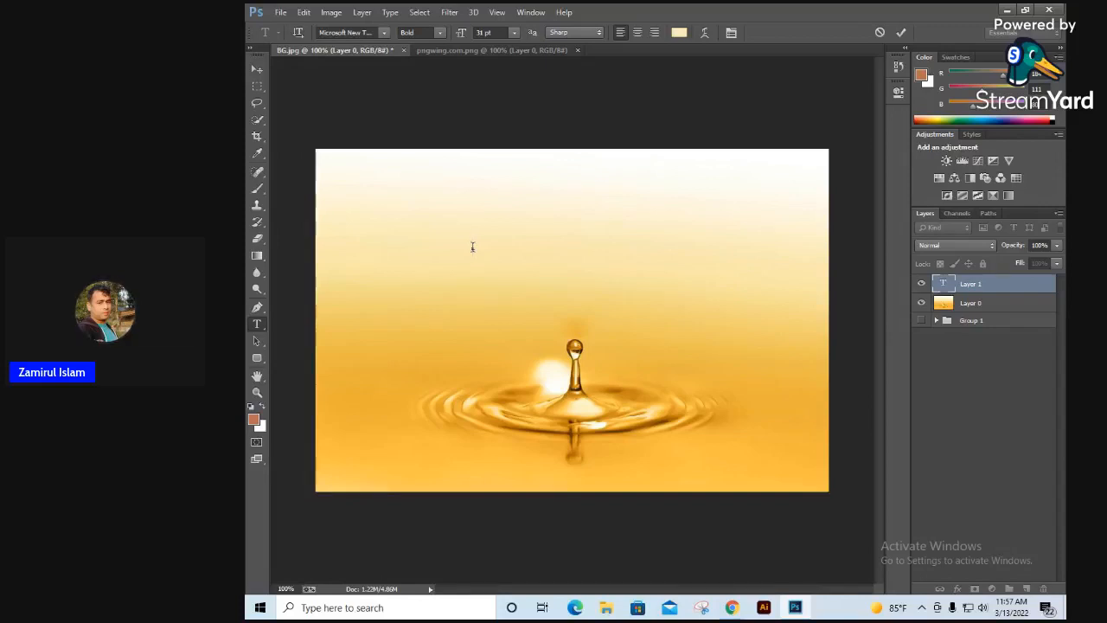
pyautogui.click(386, 33)
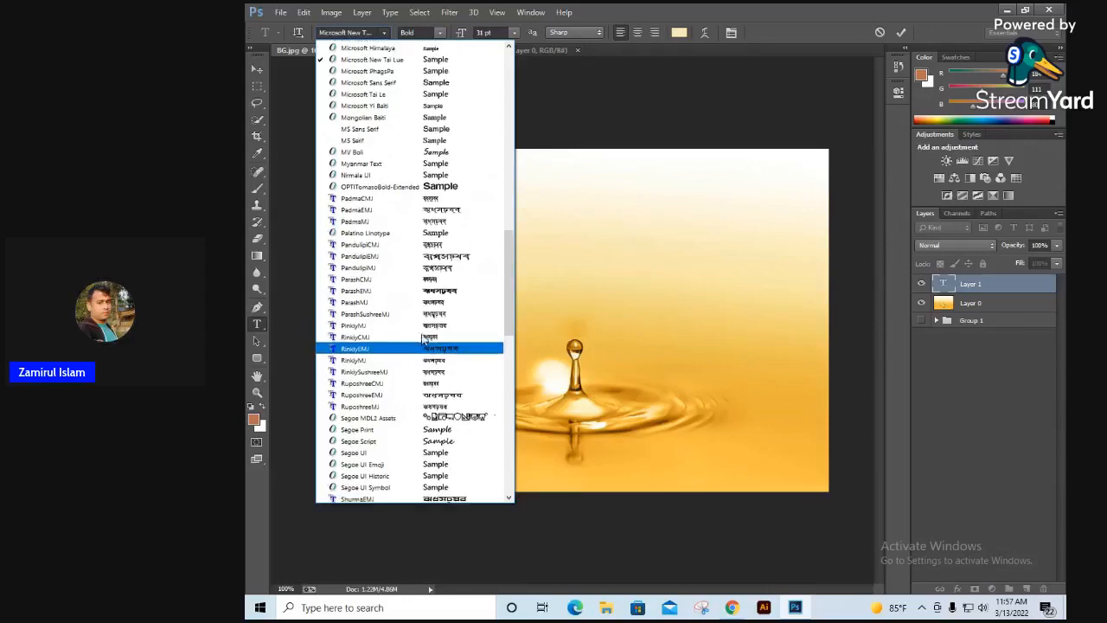
pyautogui.scroll(4, 423, 339)
pyautogui.scroll(-10, 423, 339)
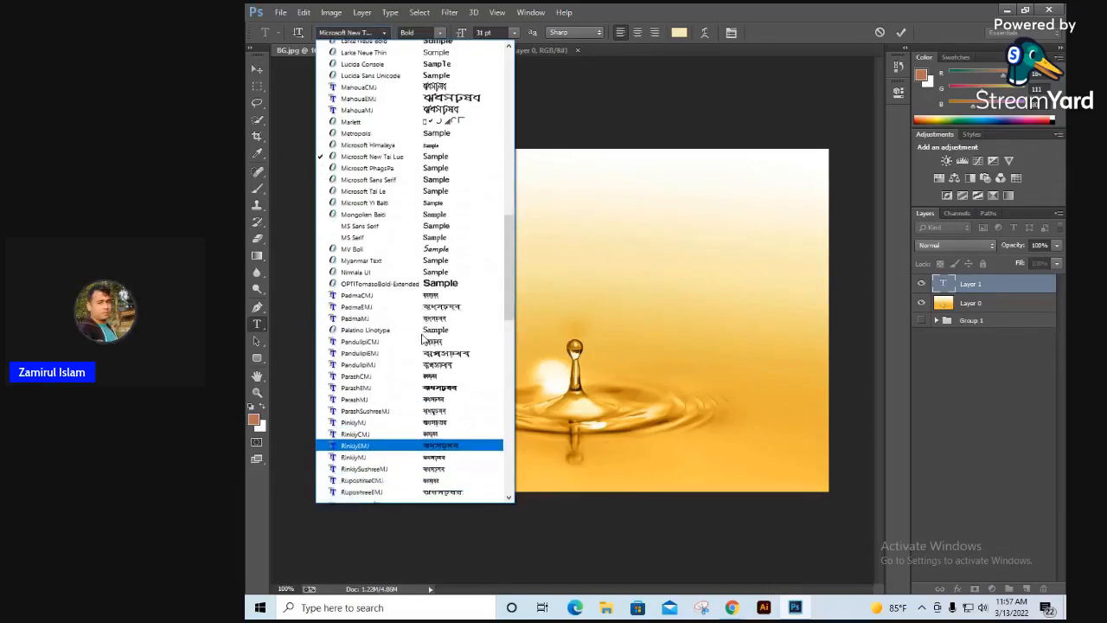
pyautogui.scroll(1, 423, 339)
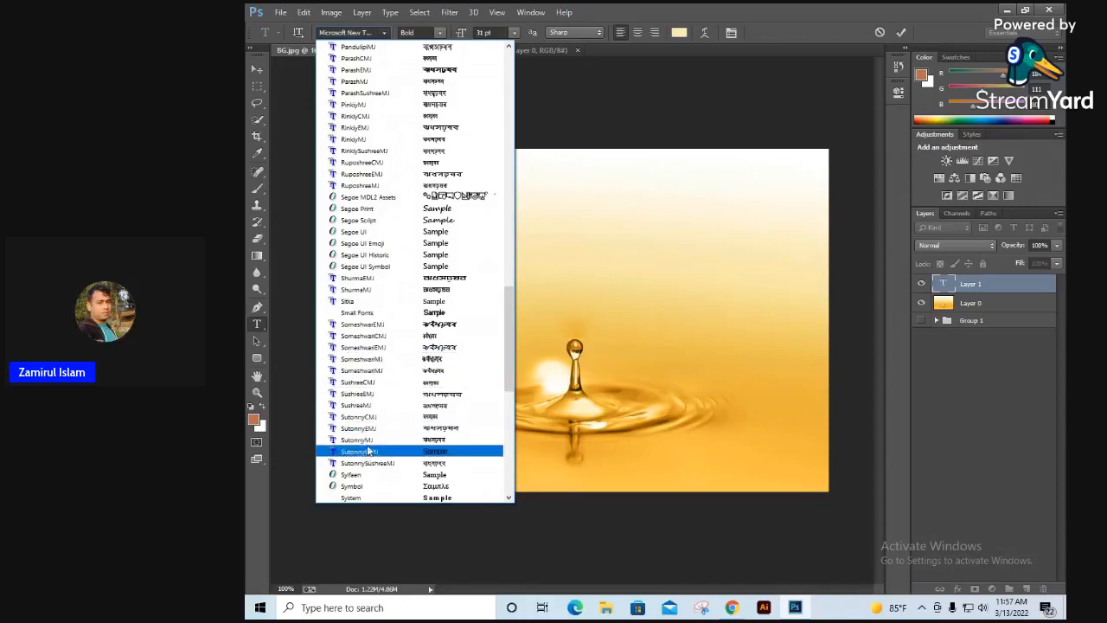
pyautogui.scroll(-1, 385, 394)
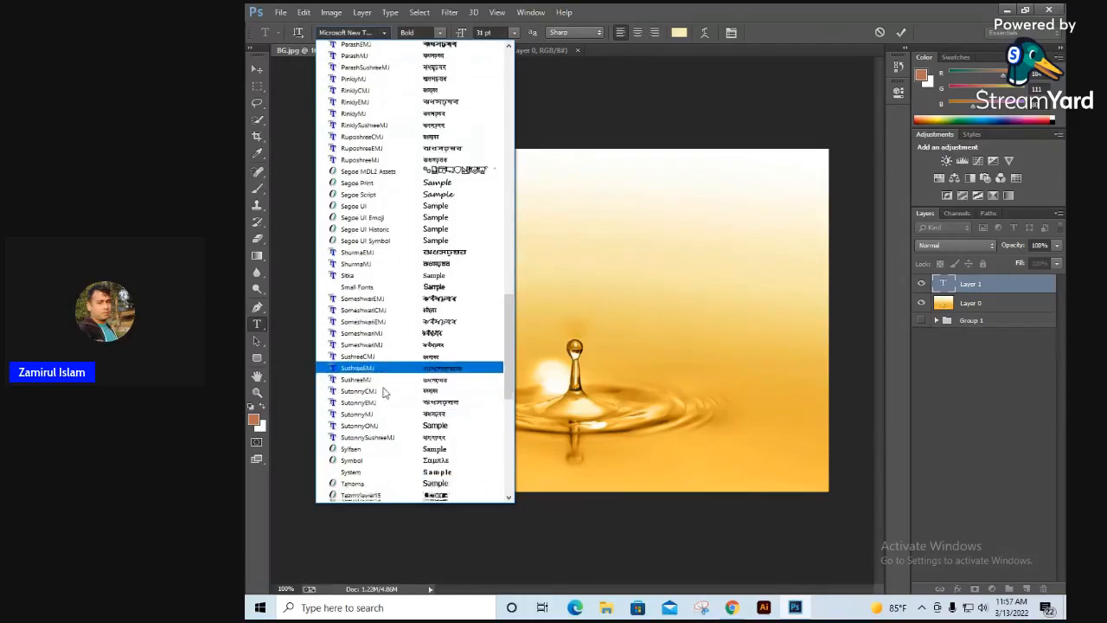
pyautogui.click(385, 404)
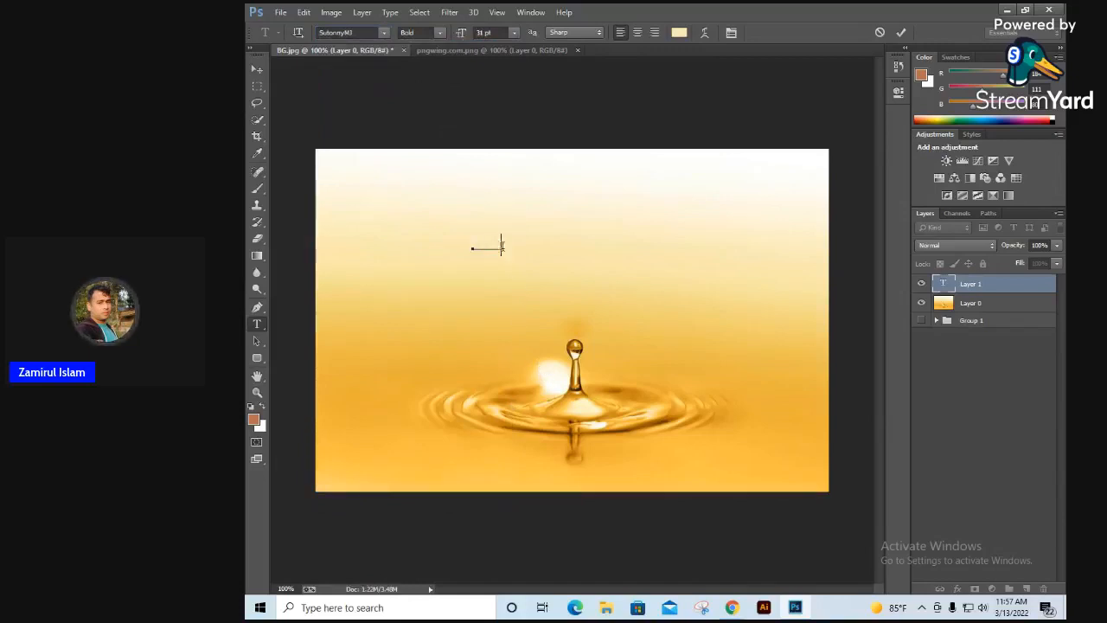
# Step: Set the text colour to near-black #0d0a02 and enter the headline "১০০% বিশুদ্ধ" with "সয়াবিন তেল" on the second line
pyautogui.moveTo(499, 249); pyautogui.dragTo(426, 251)
pyautogui.click(679, 32)
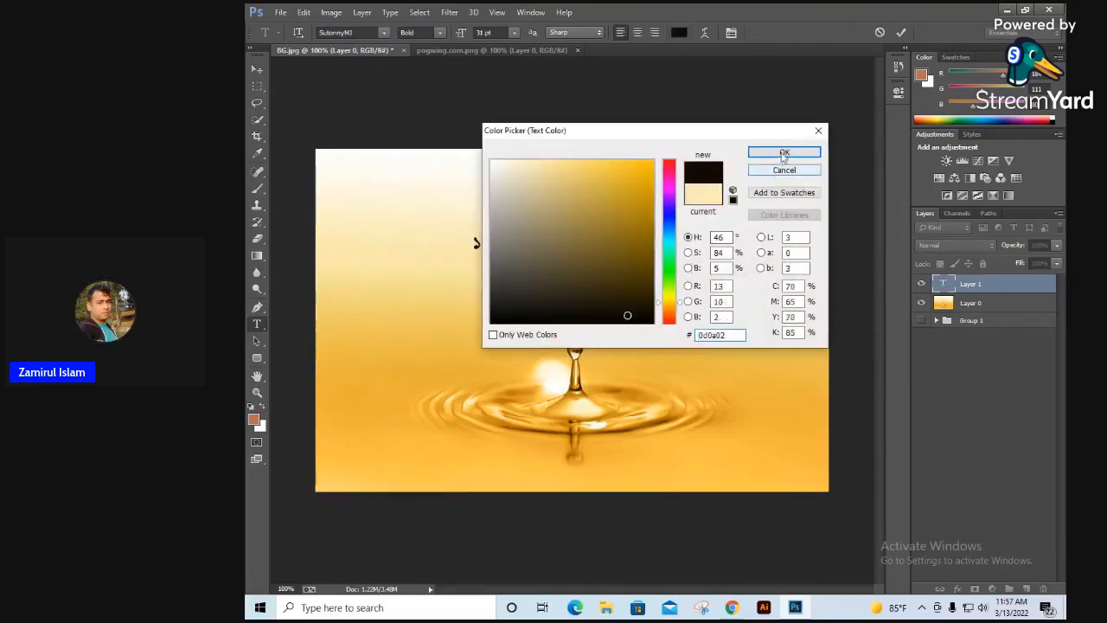
pyautogui.click(784, 152)
pyautogui.click(507, 243)
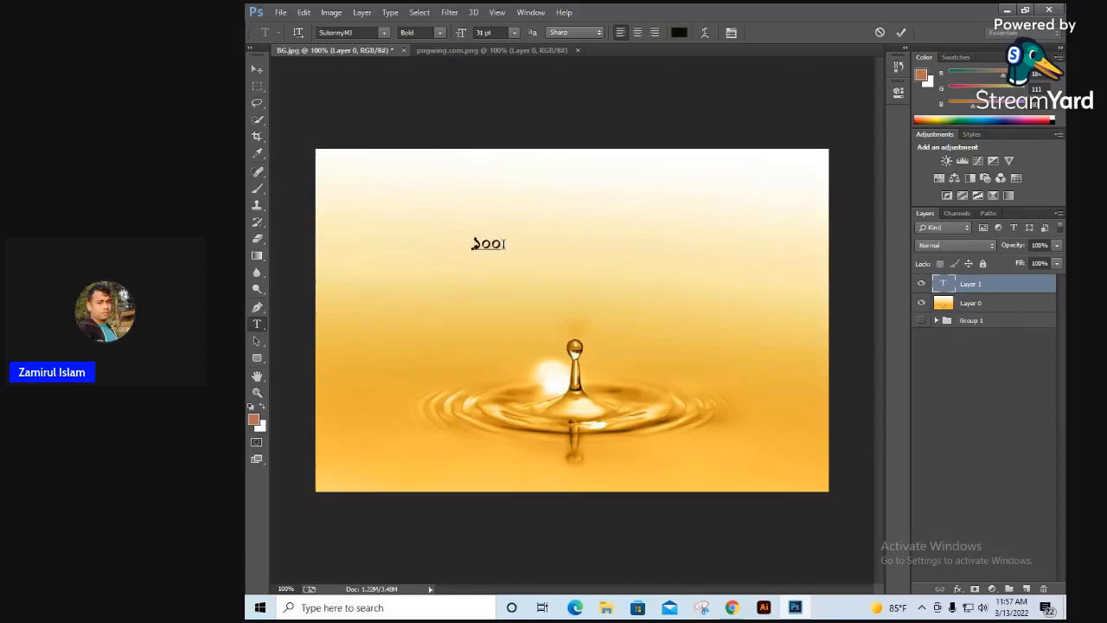
pyautogui.write('% বিশুদ্ধ ')
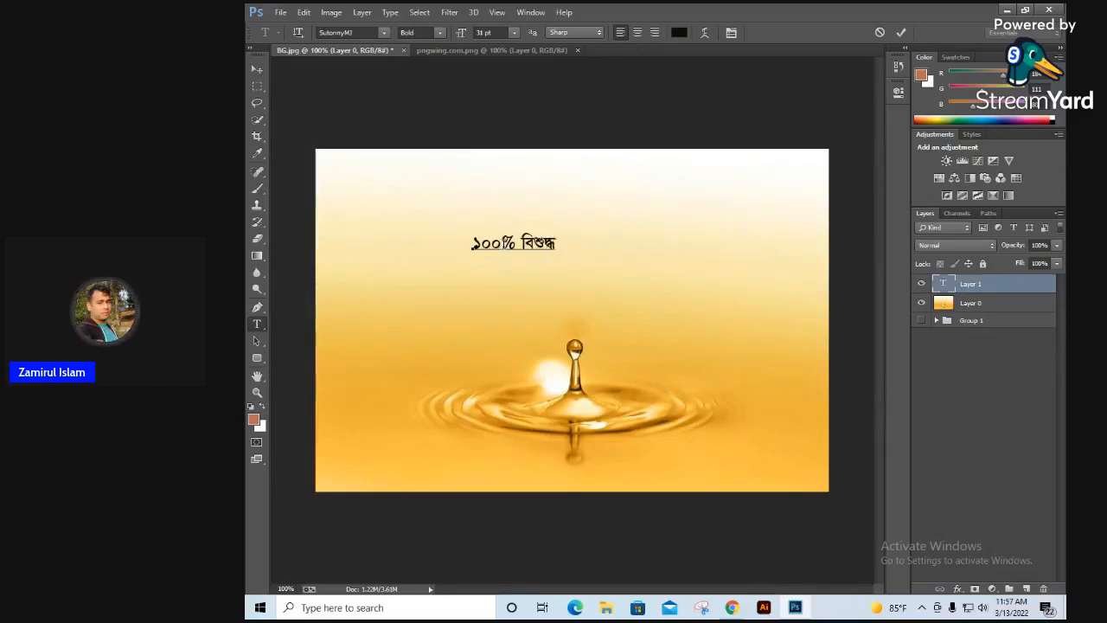
pyautogui.write('সয়াবিন')
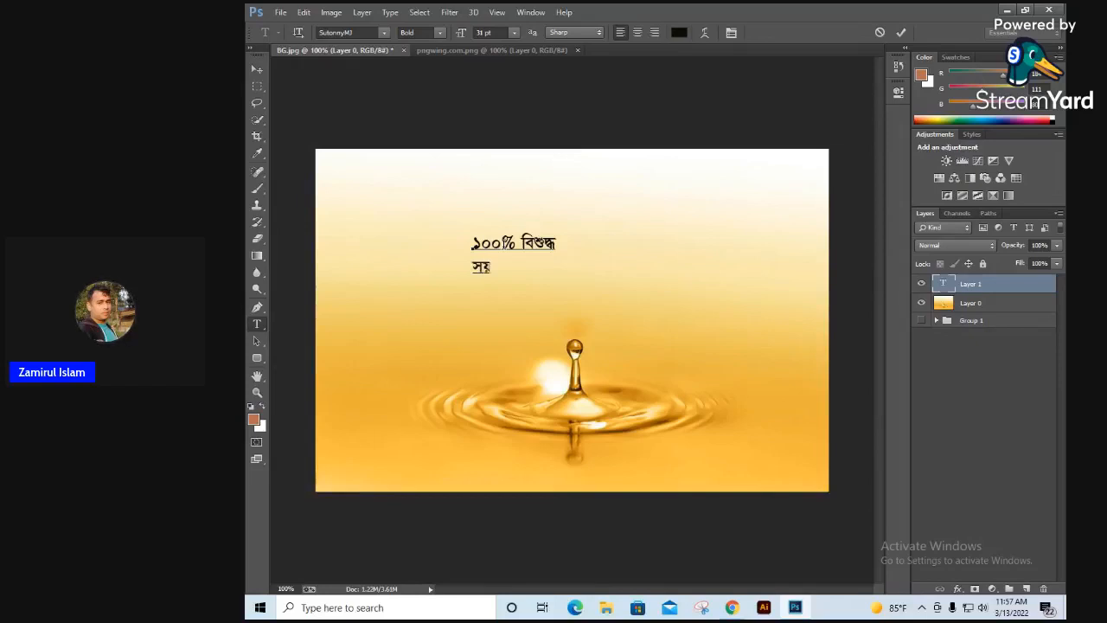
pyautogui.write(' তেল')
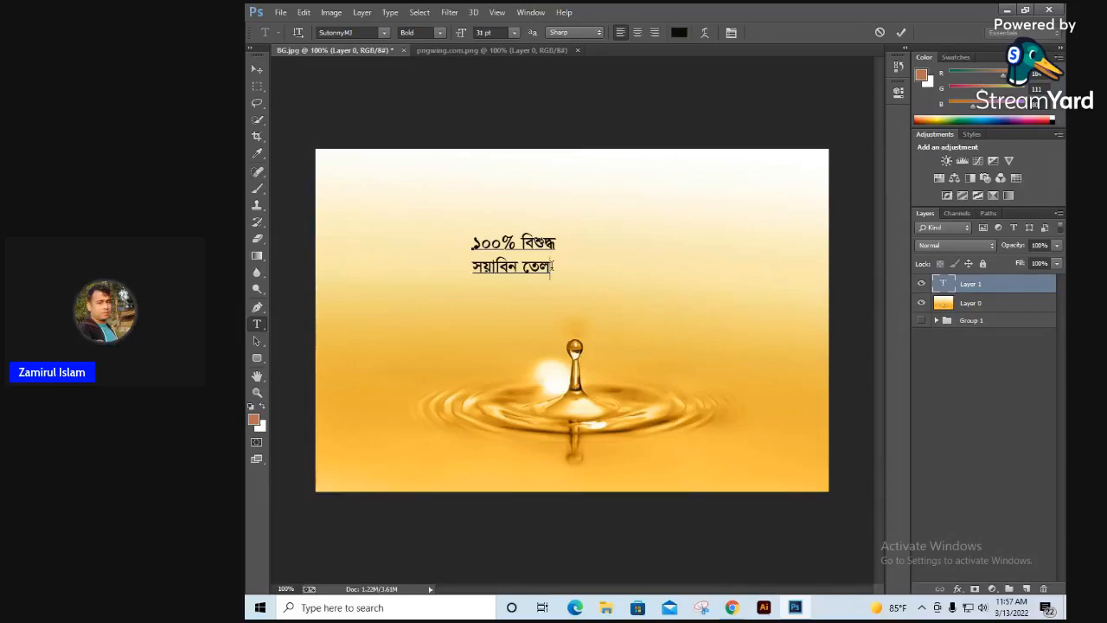
# Step: Set the whole Bengali headline to 50 pt and centre-align its lines
pyautogui.hotkey('ctrl', 'a')
pyautogui.click(481, 32)
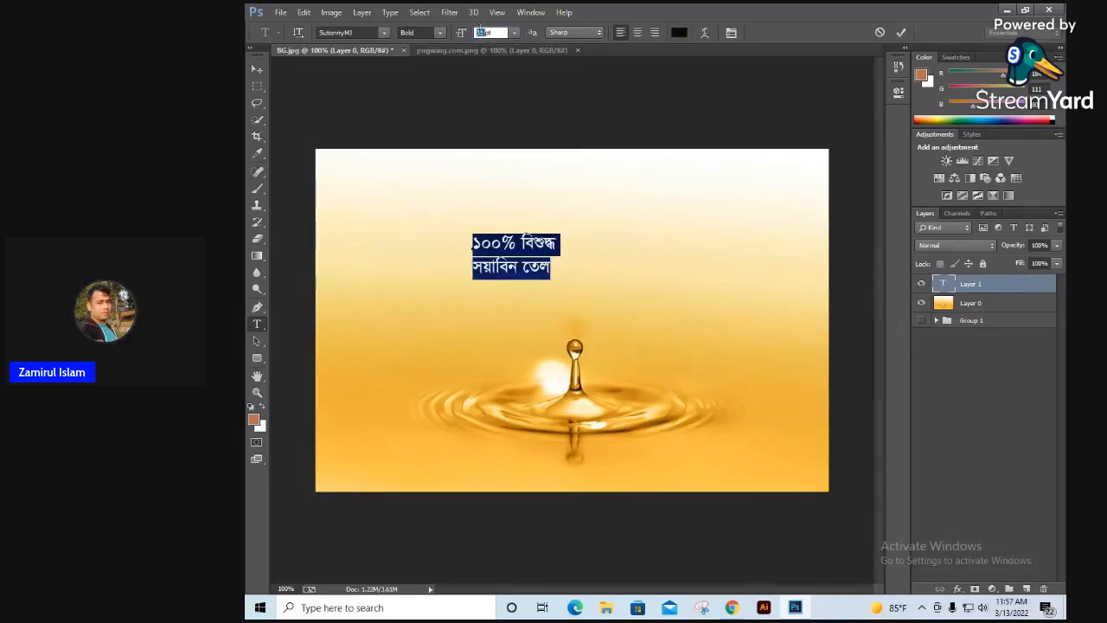
pyautogui.write('50')
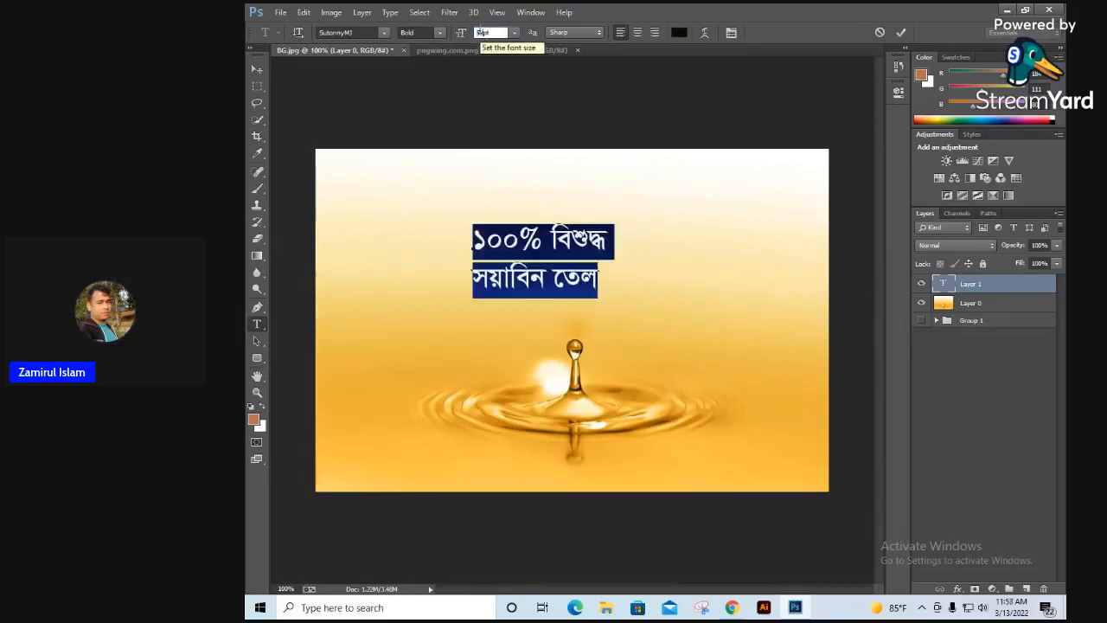
pyautogui.press('Return')
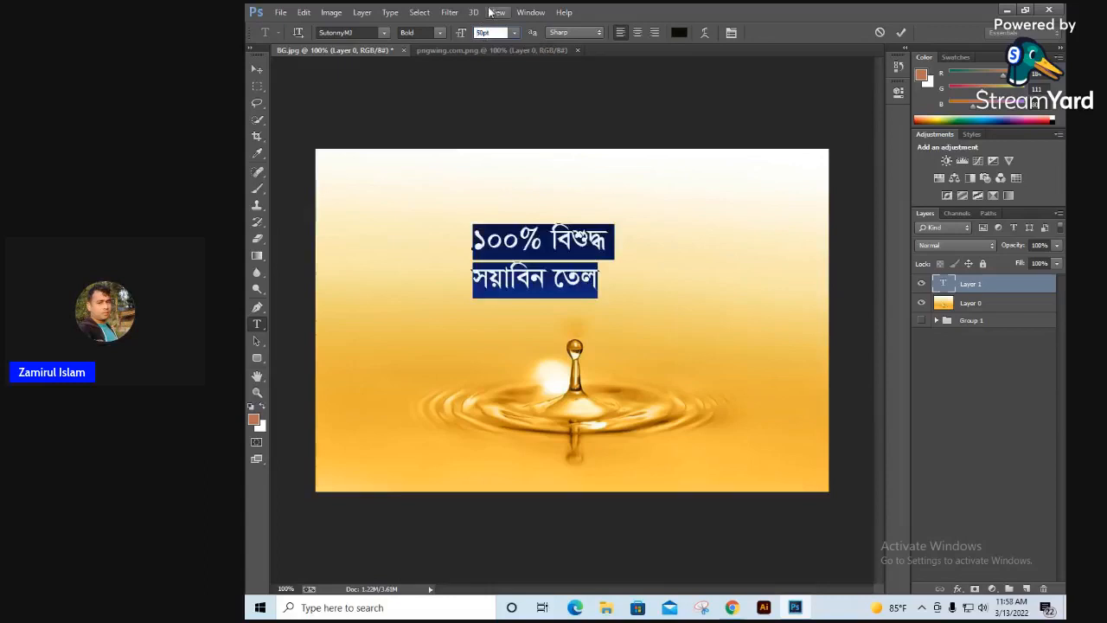
pyautogui.click(637, 32)
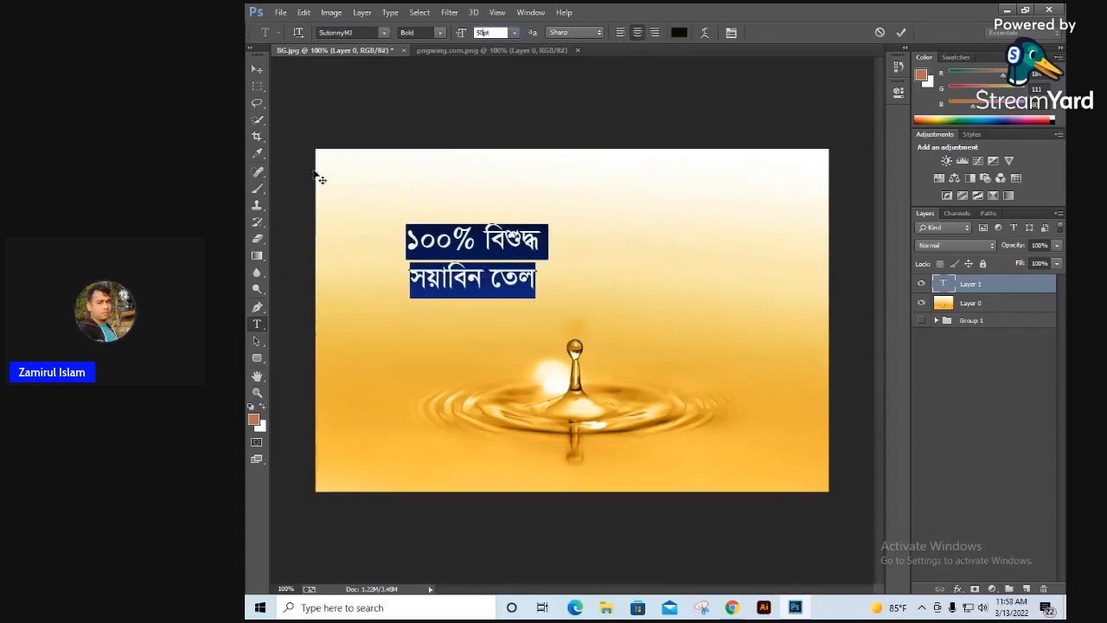
# Step: Move the headline to the upper middle of the banner and enlarge it to about 124% width and 133% height
pyautogui.click(255, 71)
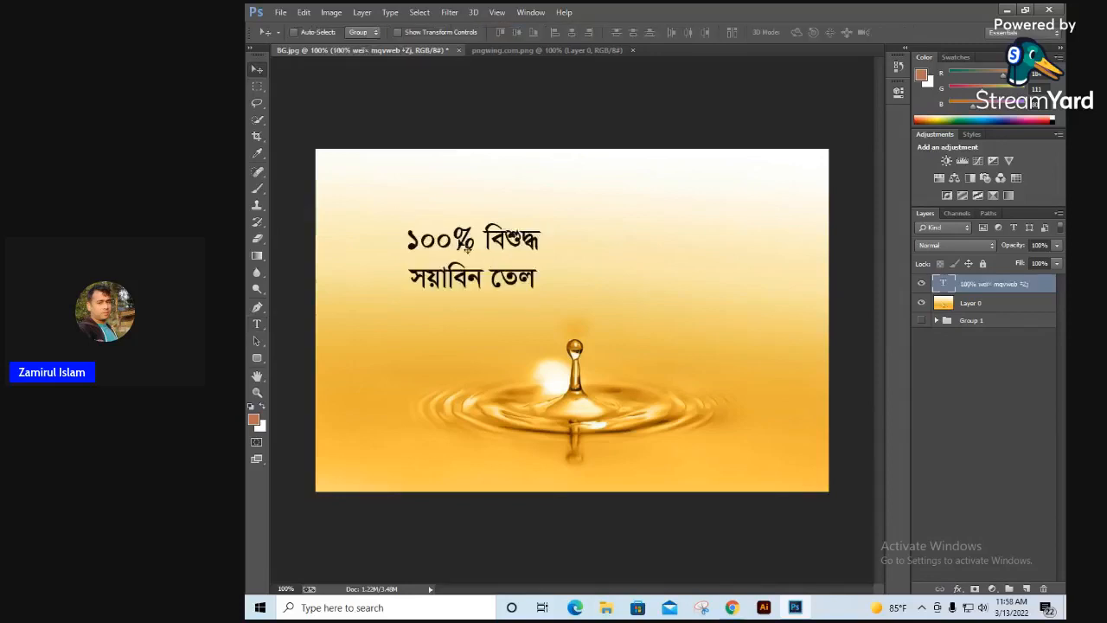
pyautogui.moveTo(480, 221); pyautogui.dragTo(554, 202)
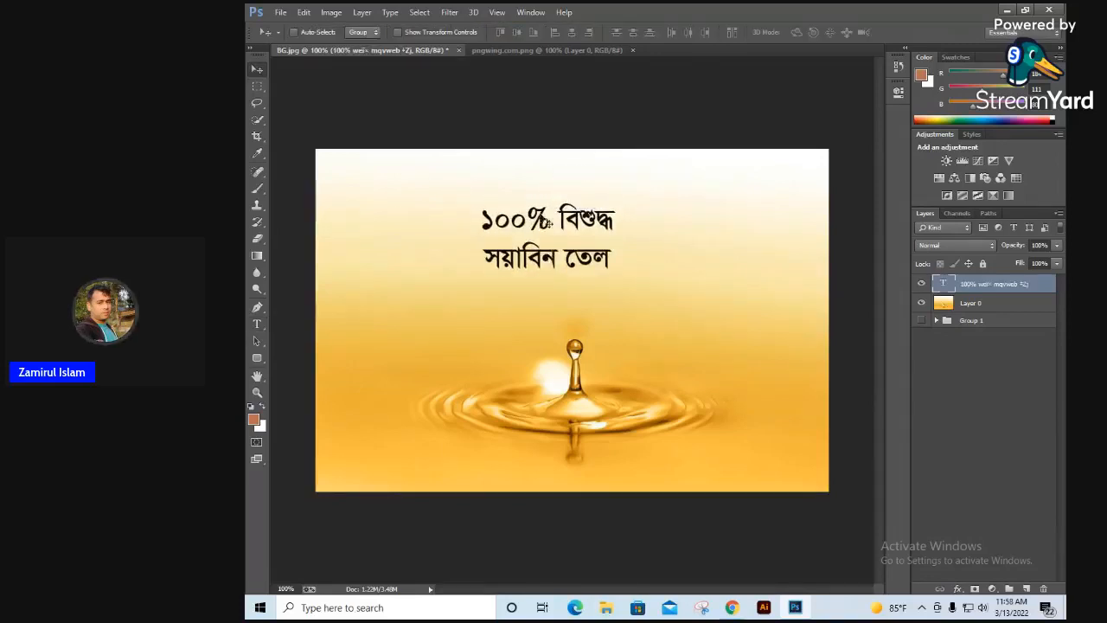
pyautogui.hotkey('ctrl', 't')
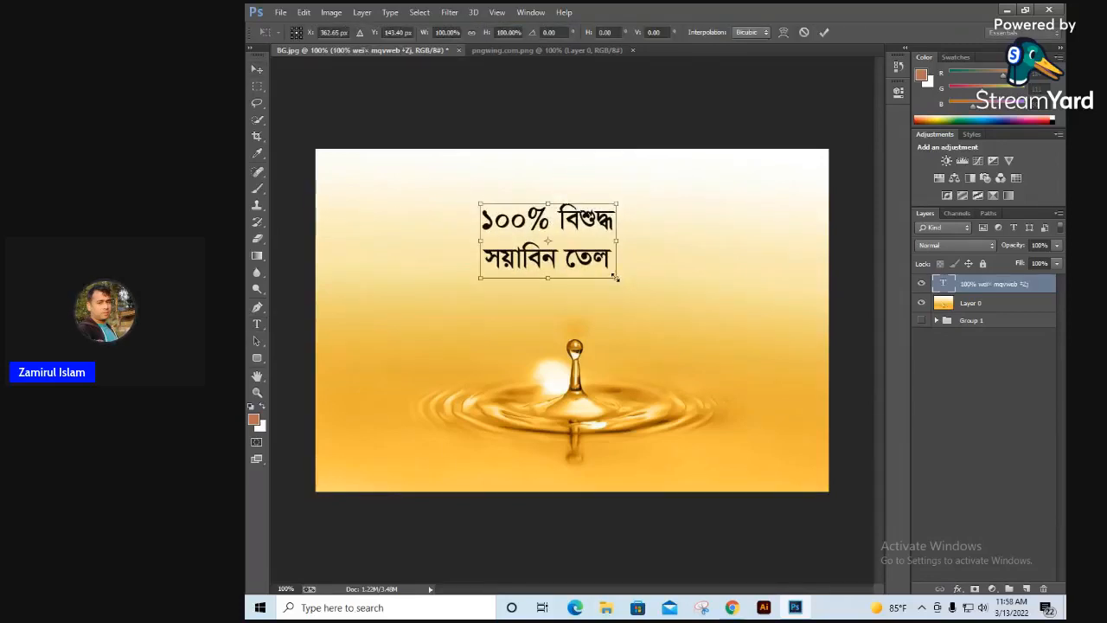
pyautogui.moveTo(616, 278); pyautogui.dragTo(631, 291)
pyautogui.press('v')
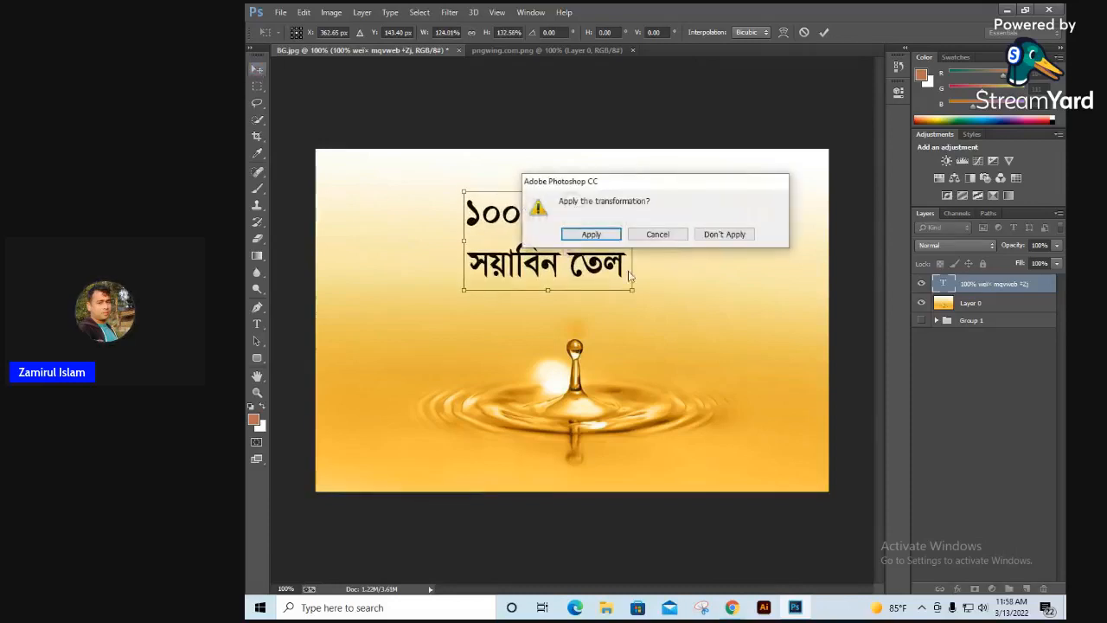
pyautogui.click(590, 234)
pyautogui.moveTo(584, 226); pyautogui.dragTo(578, 219)
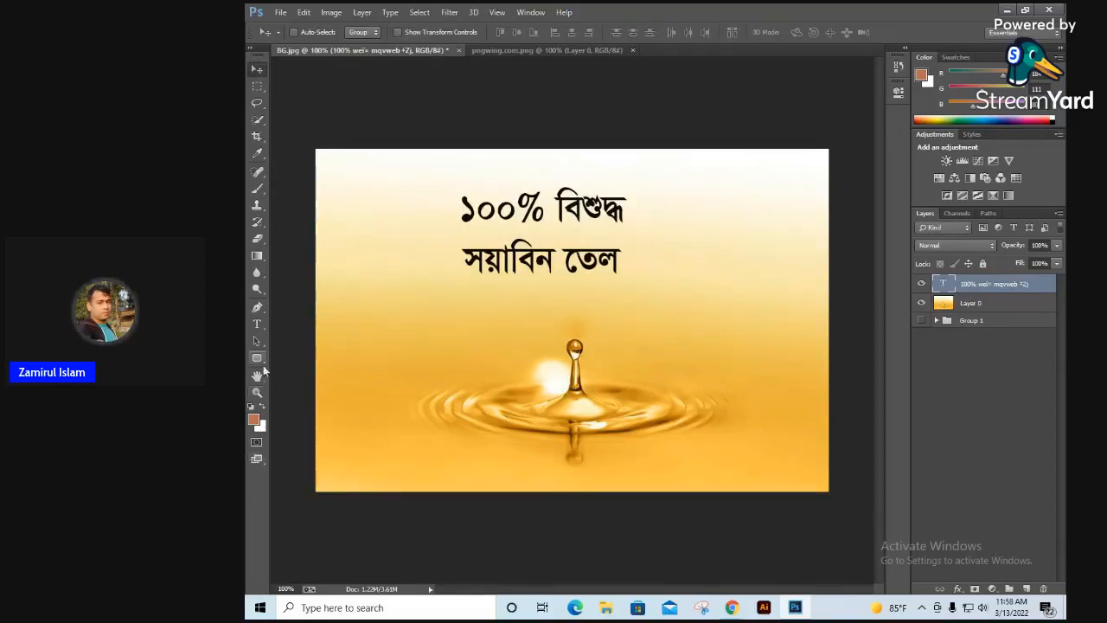
# Step: Draw a rounded rectangle about 179 by 44 px near the banner's lower-left corner and fill it with cream #fcf0c6
pyautogui.click(256, 358)
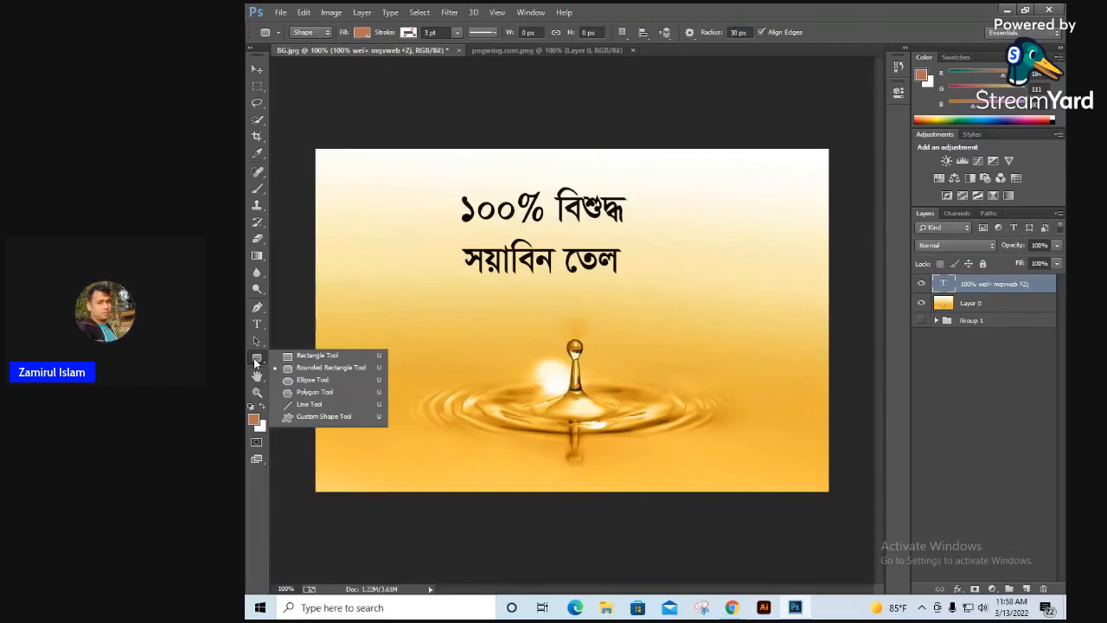
pyautogui.click(314, 372)
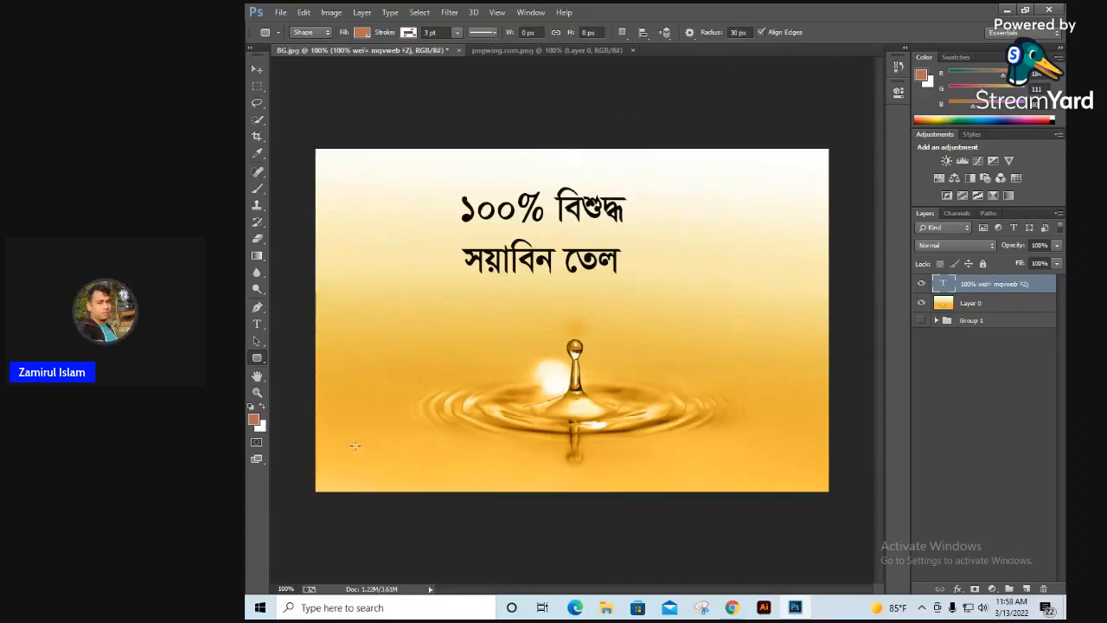
pyautogui.moveTo(353, 446); pyautogui.dragTo(468, 473)
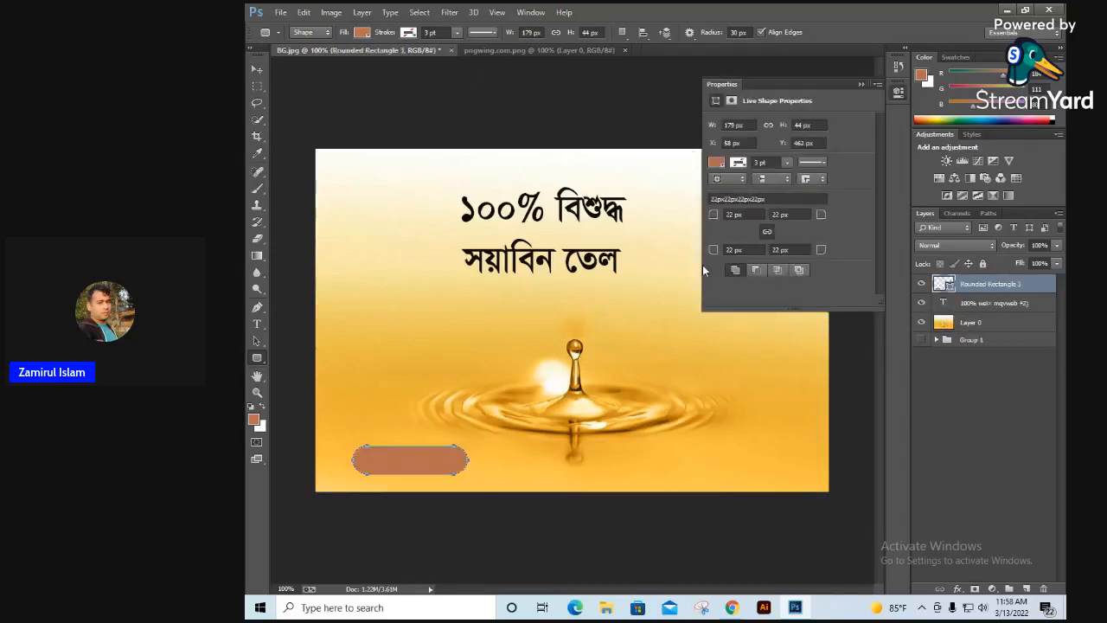
pyautogui.click(716, 162)
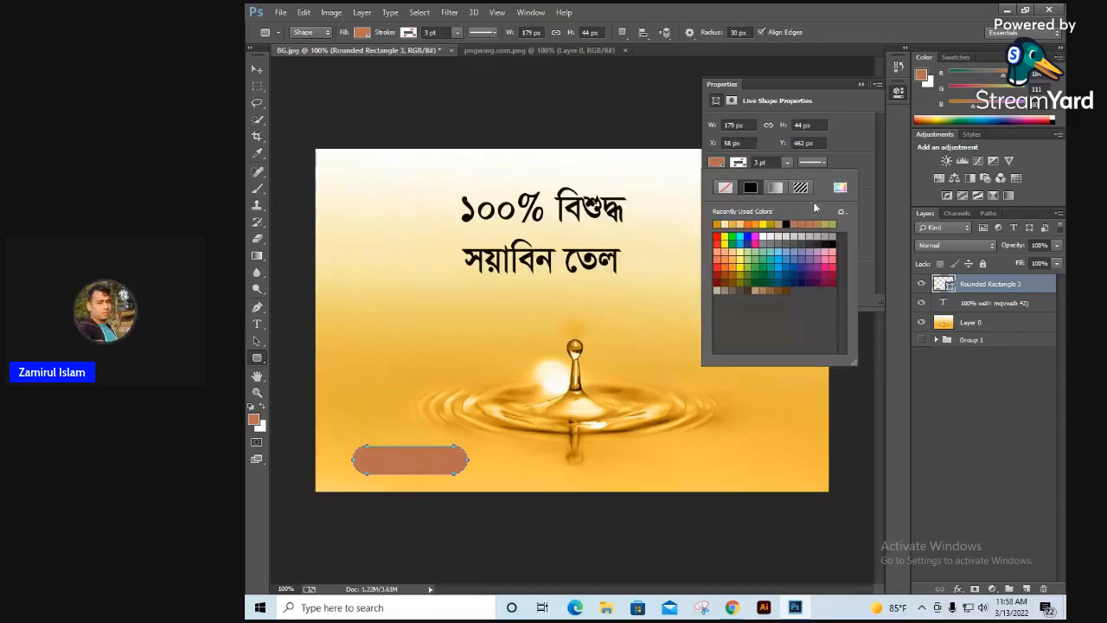
pyautogui.click(840, 188)
pyautogui.click(347, 211)
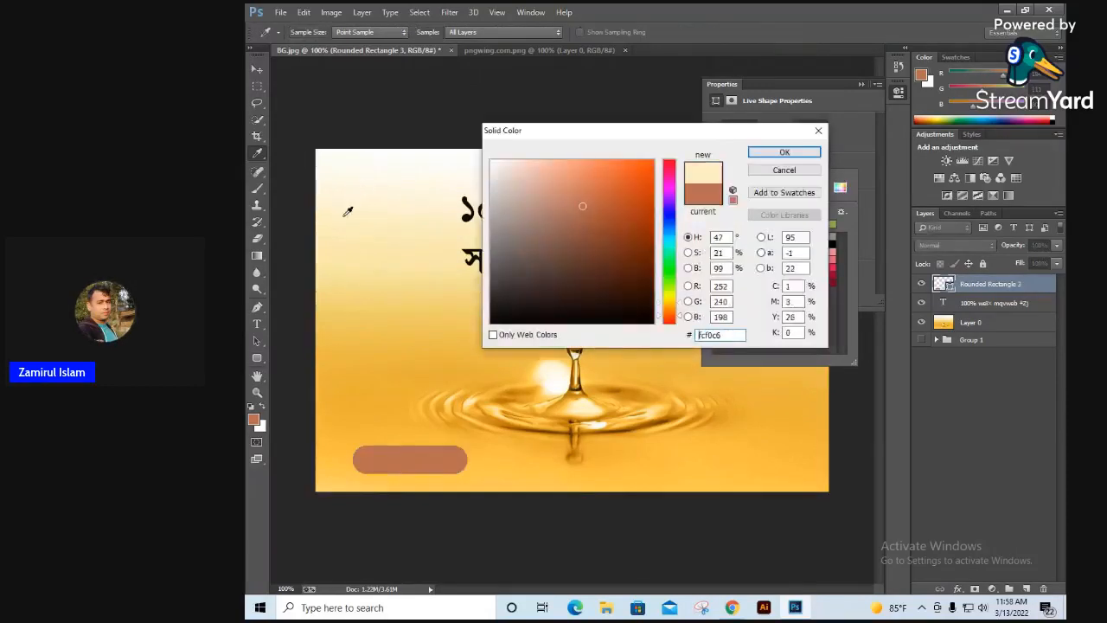
pyautogui.click(785, 153)
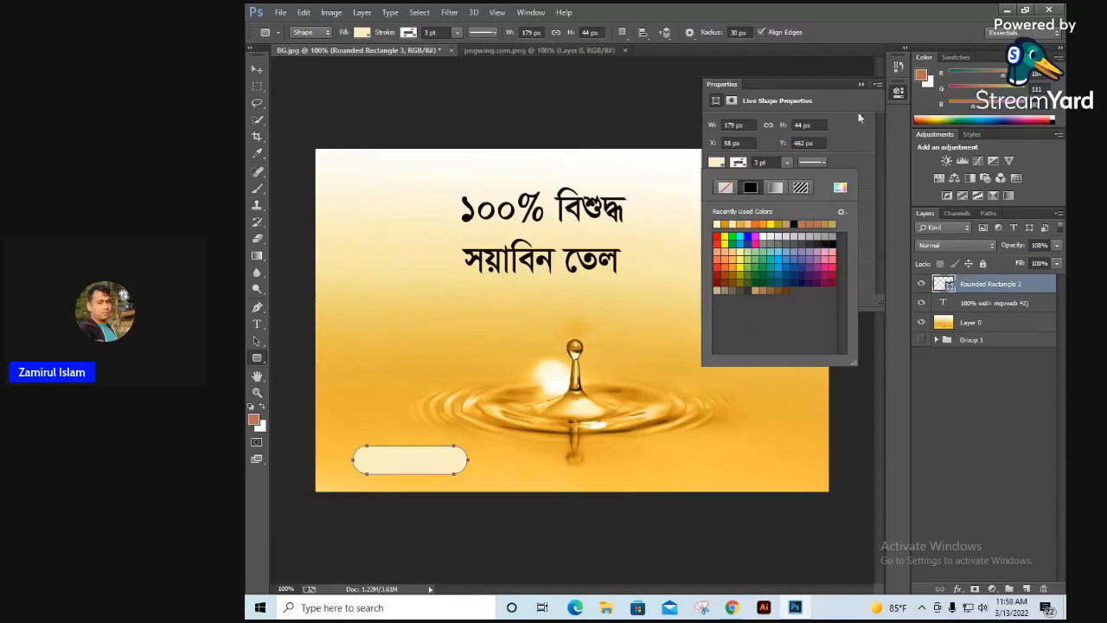
pyautogui.click(862, 85)
# Step: With no layer selected, draw a second rounded rectangle about 156 by 46 px over the cream one's right part, filled with orange #fdc041
pyautogui.click(975, 410)
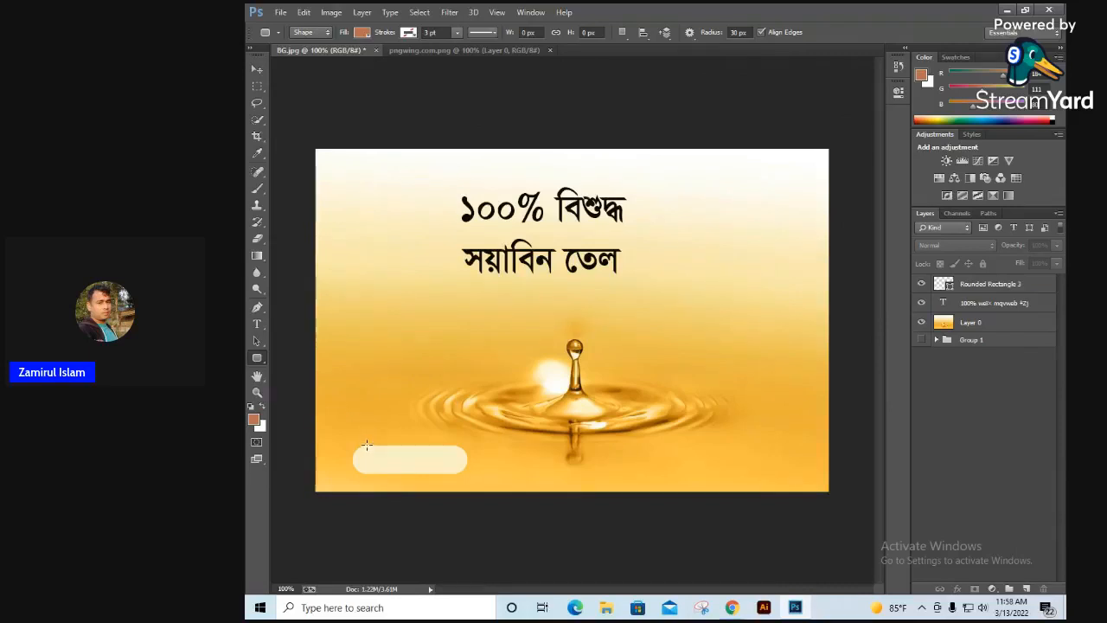
pyautogui.moveTo(366, 444); pyautogui.dragTo(467, 475)
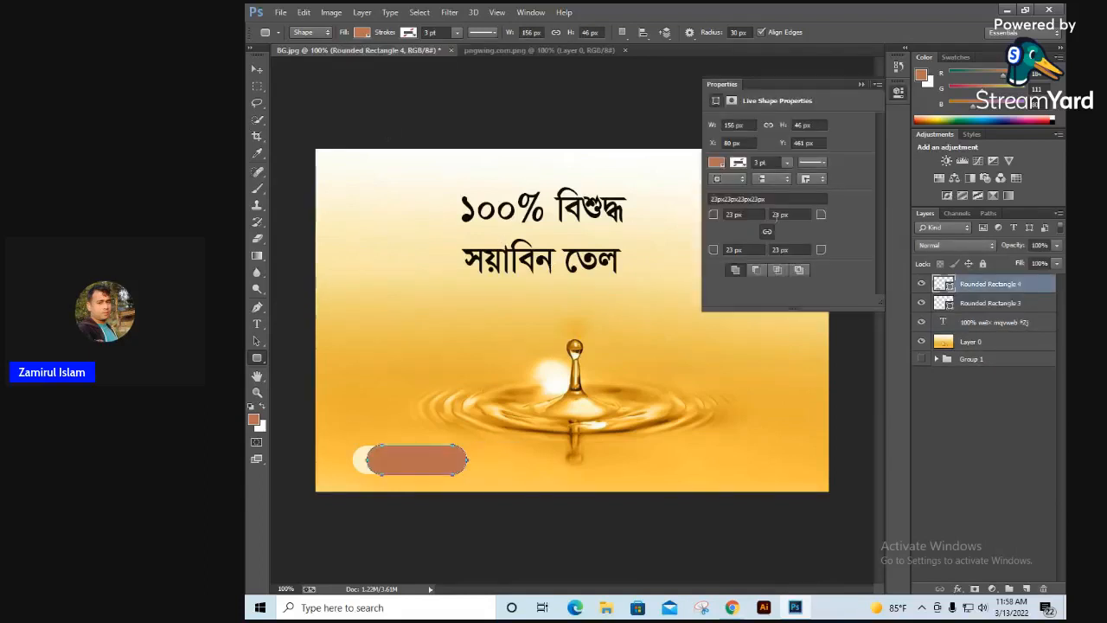
pyautogui.click(718, 162)
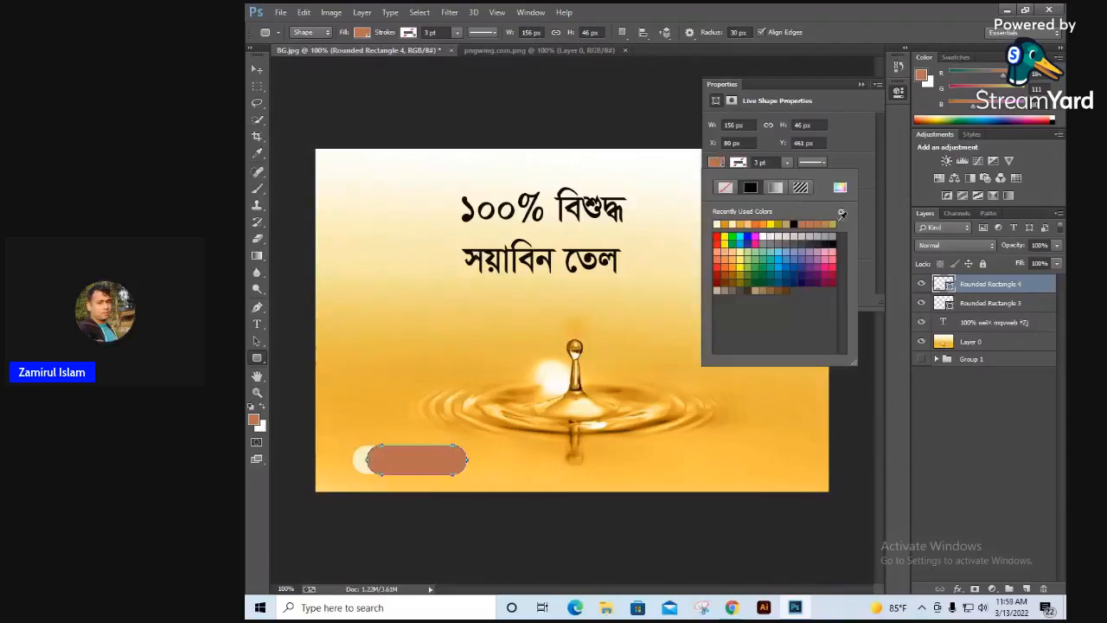
pyautogui.click(840, 188)
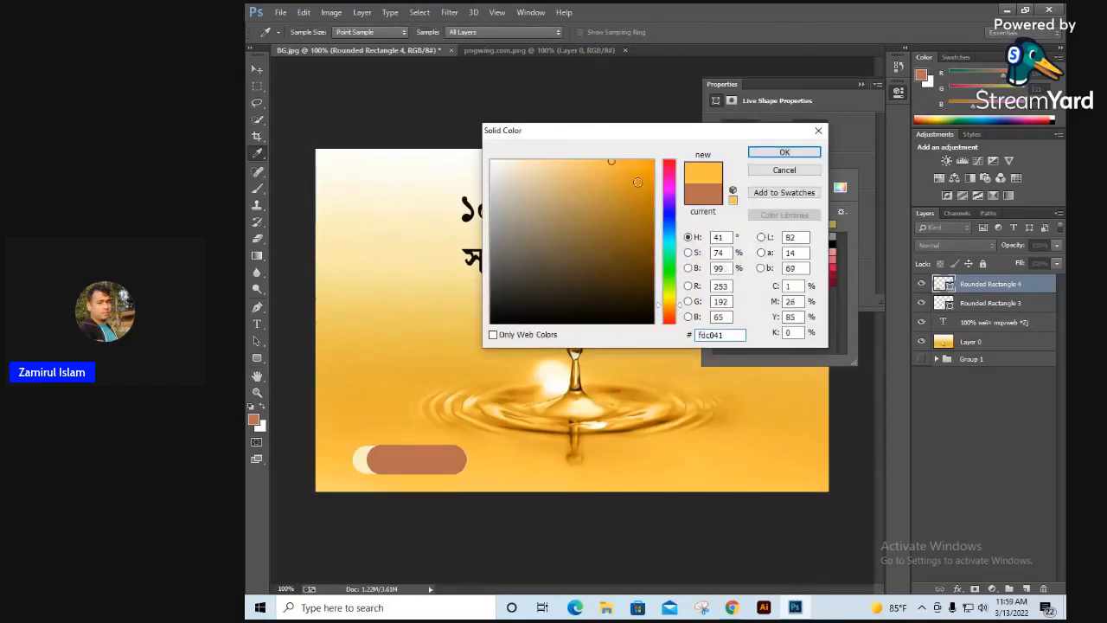
pyautogui.click(772, 153)
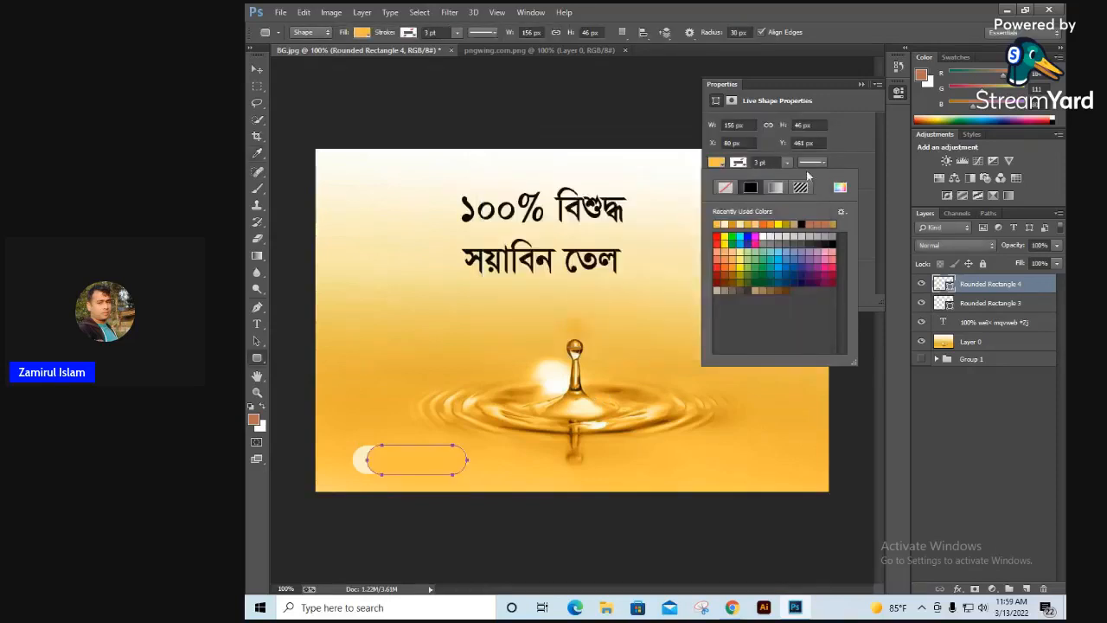
pyautogui.click(861, 84)
pyautogui.click(257, 69)
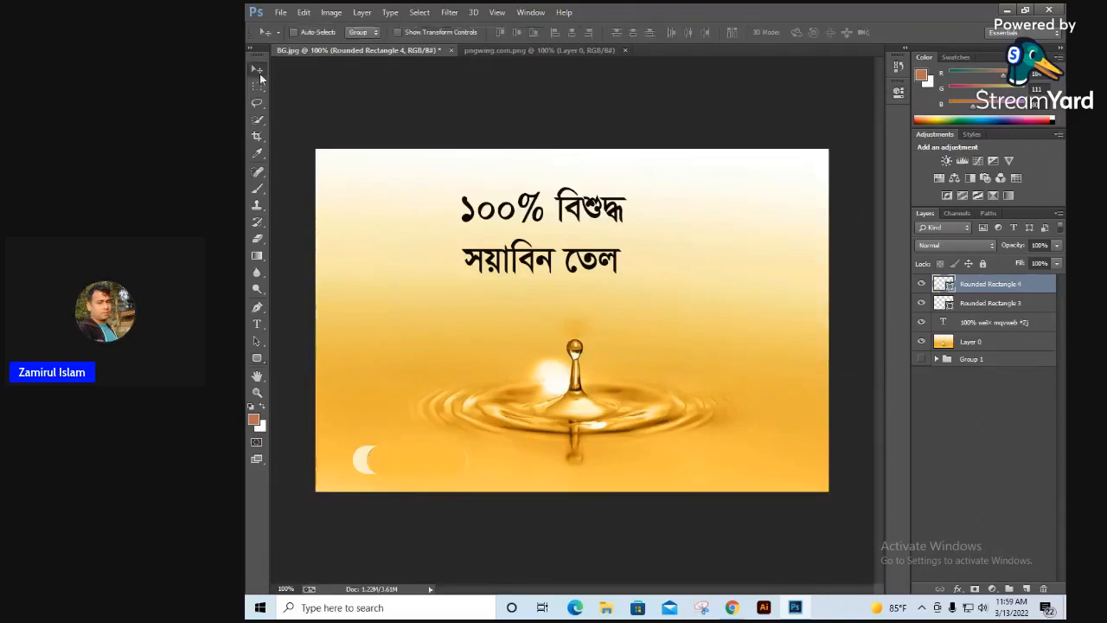
# Step: Recolor the upper rounded rectangle near the banner's lower-left corner to dark brown #593d04
pyautogui.doubleClick(946, 288)
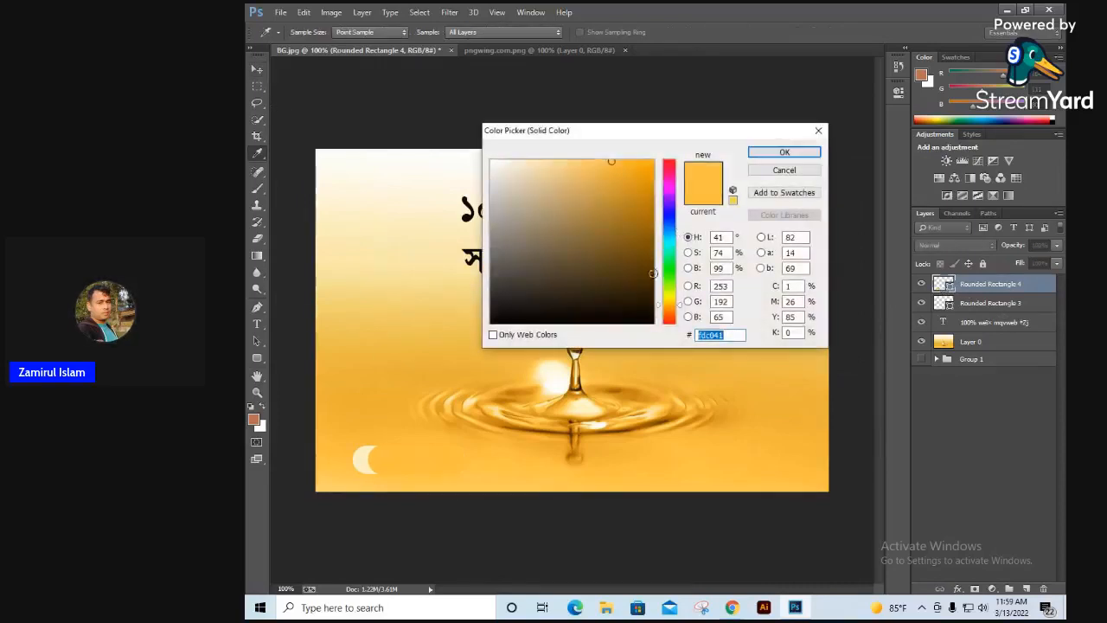
pyautogui.click(645, 266)
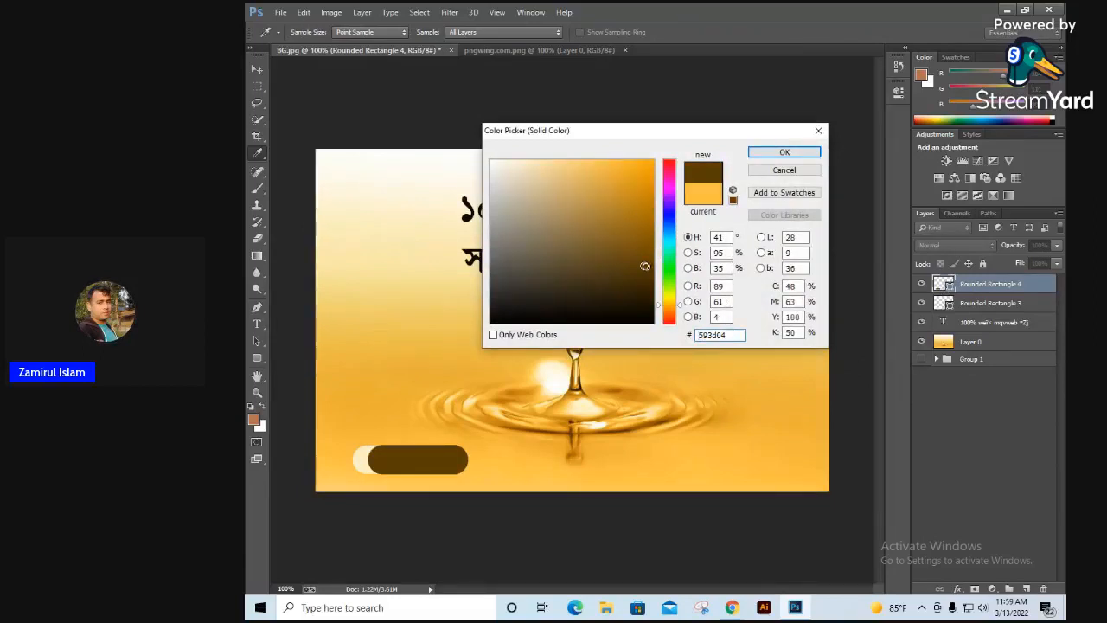
pyautogui.click(783, 152)
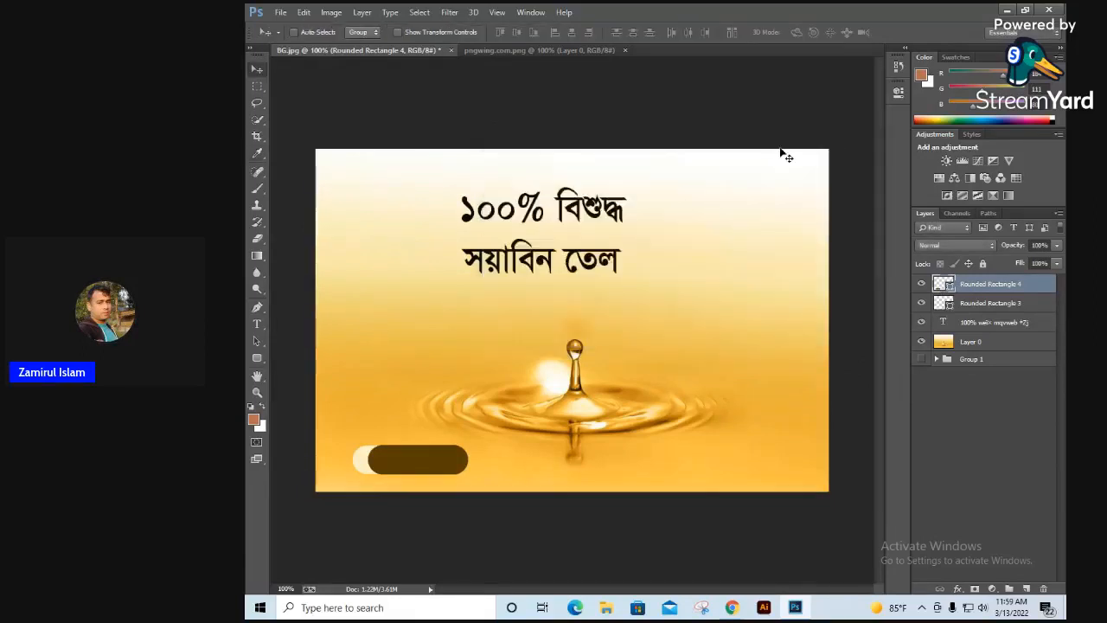
# Step: Nudge the dark brown rounded rectangle left over the cream one so that cream shows at both ends
pyautogui.press('Down')
pyautogui.press('Down')
pyautogui.press('Up')
pyautogui.press('Left')
pyautogui.press('Left')
pyautogui.press('Left')
pyautogui.press('Left')
pyautogui.press('Left')
pyautogui.press('Left')
pyautogui.press('Left')
pyautogui.press('Left')
pyautogui.press('Left')
pyautogui.press('Left')
pyautogui.press('Left')
pyautogui.press('Left')
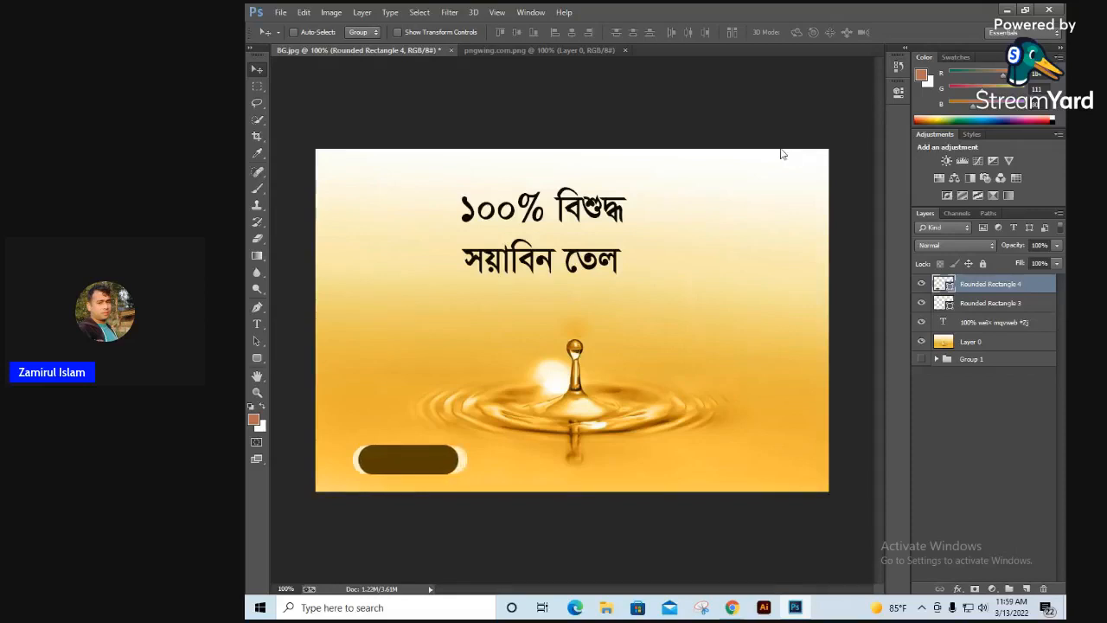
pyautogui.press('Right')
pyautogui.press('Right')
pyautogui.press('Right')
pyautogui.press('Right')
pyautogui.press('Right')
pyautogui.press('Right')
pyautogui.press('Right')
pyautogui.press('Right')
pyautogui.press('Right')
pyautogui.press('Right')
pyautogui.press('Right')
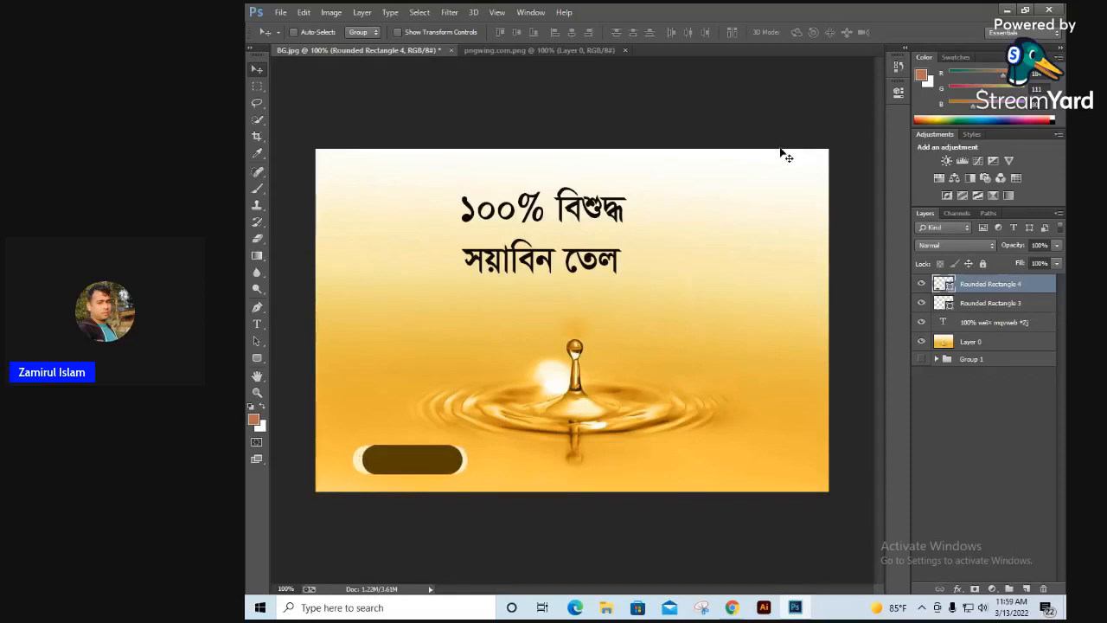
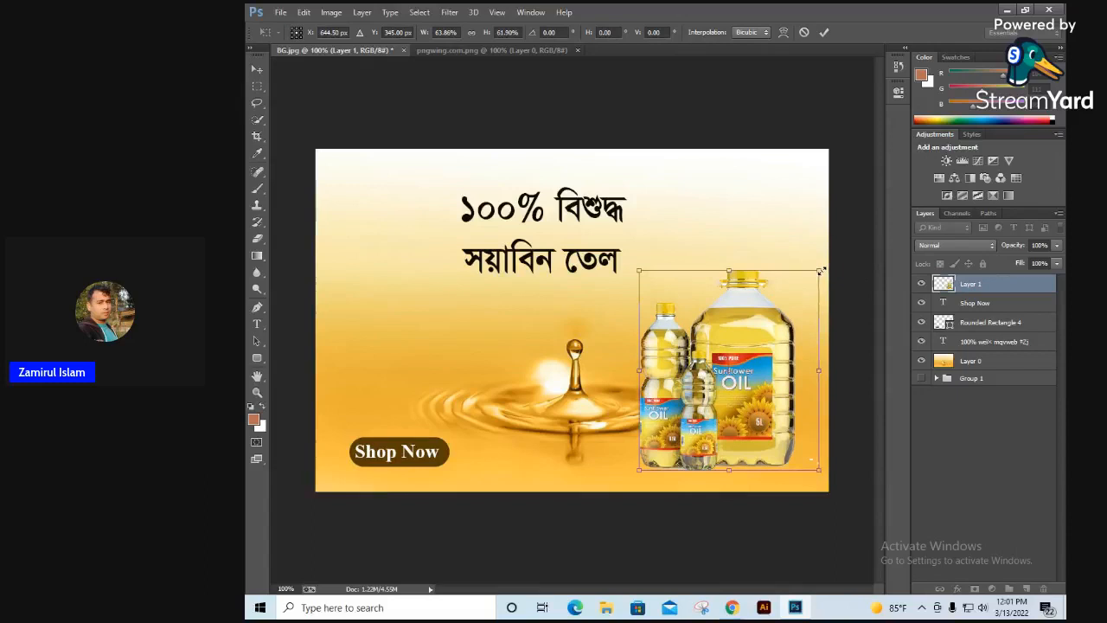
# Step: Move the oil bottles right to the banner's edge and shift the Bengali headline slightly left and up
pyautogui.moveTo(759, 417); pyautogui.dragTo(769, 418)
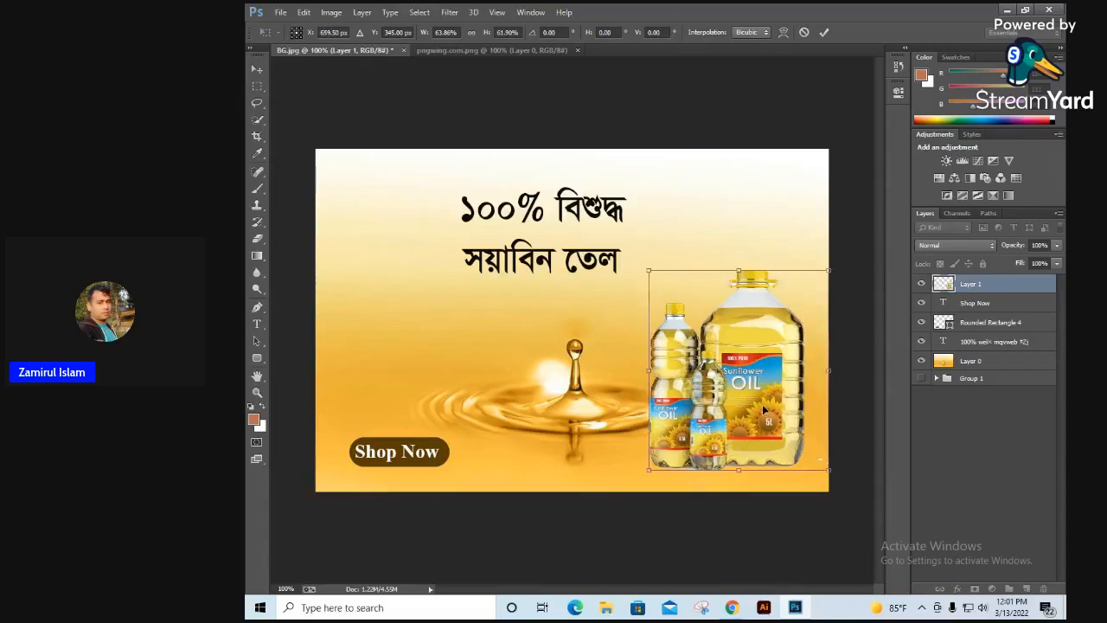
pyautogui.press('Return')
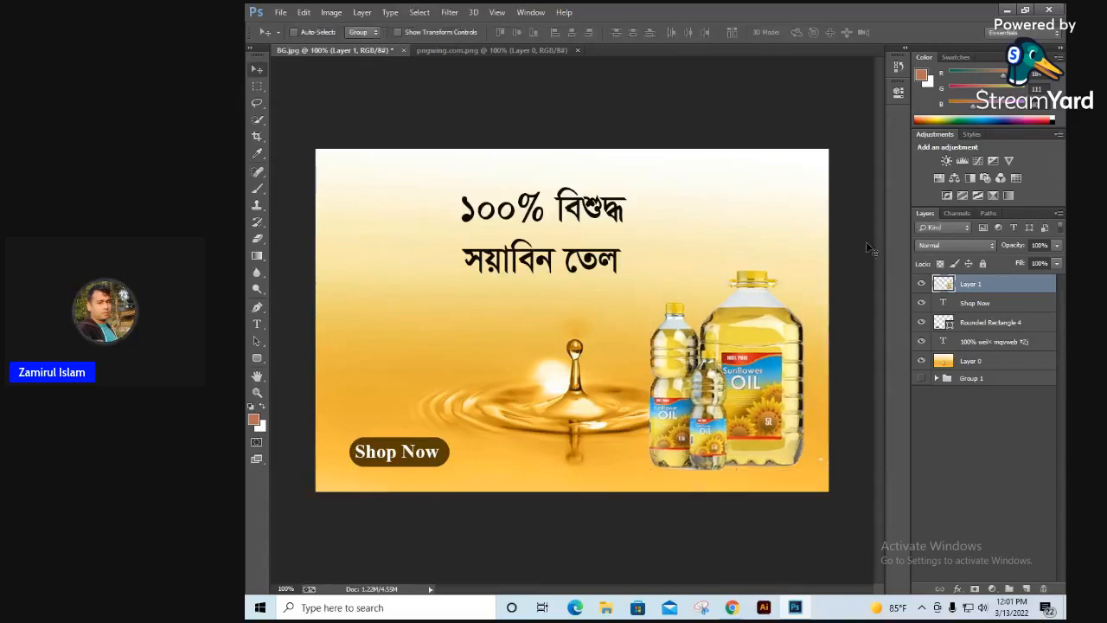
pyautogui.click(954, 343)
pyautogui.moveTo(574, 207); pyautogui.dragTo(549, 203)
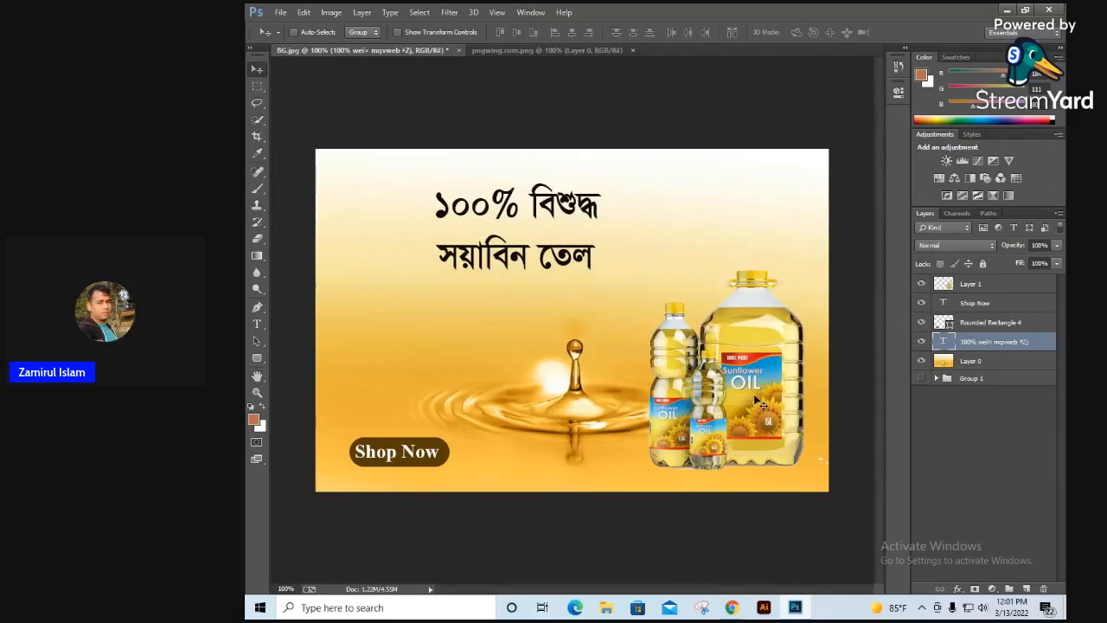
# Step: Enlarge the oil bottles up and to the left to about 105% width and 106% height
pyautogui.click(974, 286)
pyautogui.hotkey('ctrl', 't')
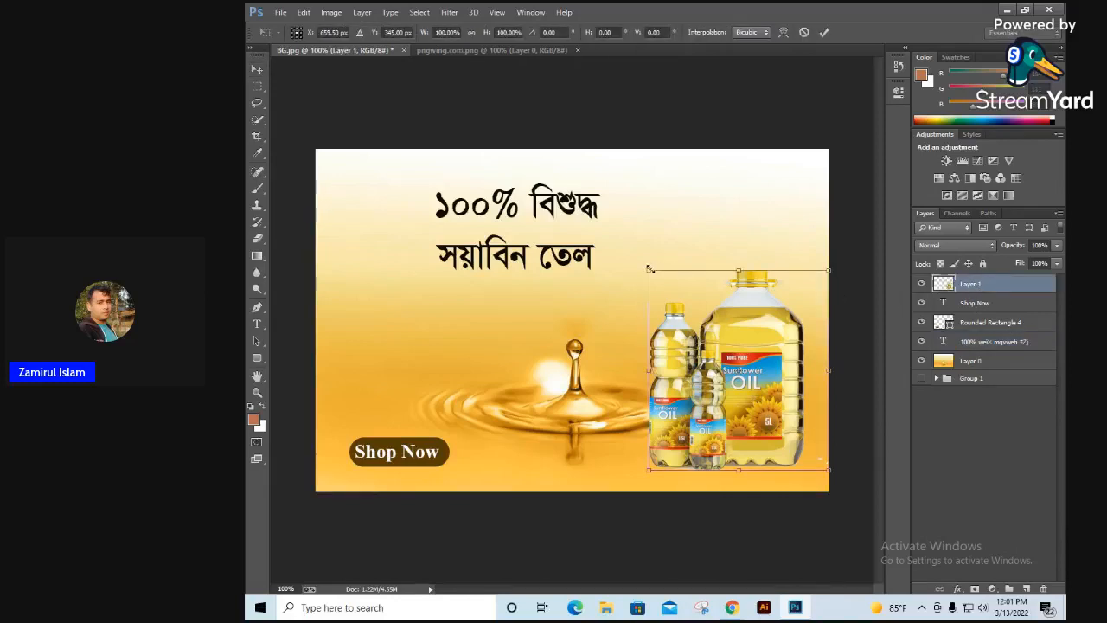
pyautogui.moveTo(650, 269); pyautogui.dragTo(641, 257)
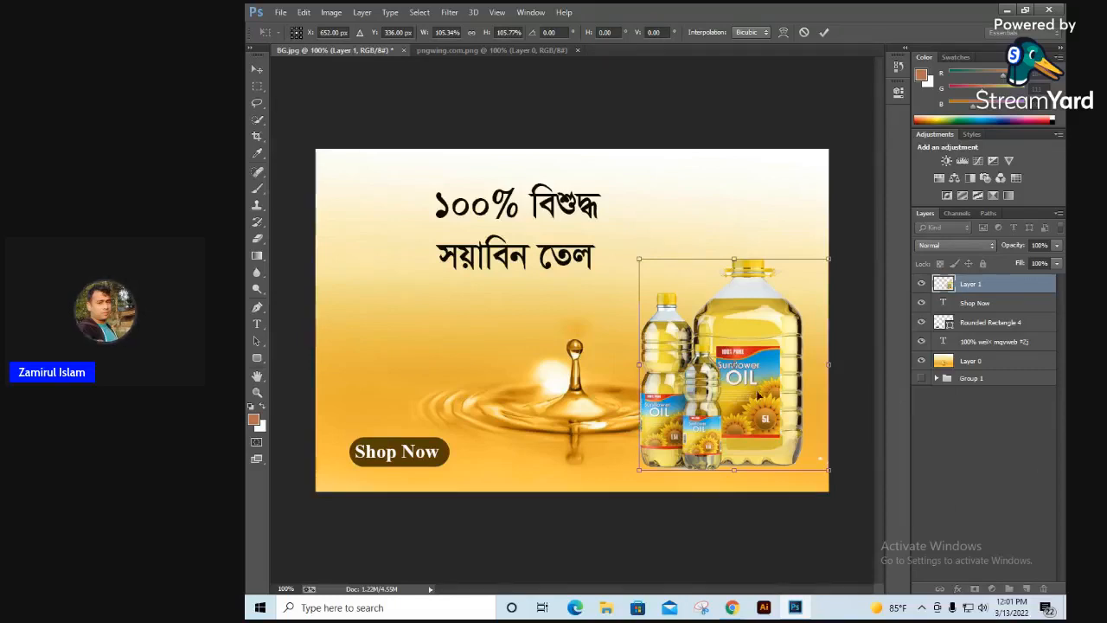
pyautogui.press('Return')
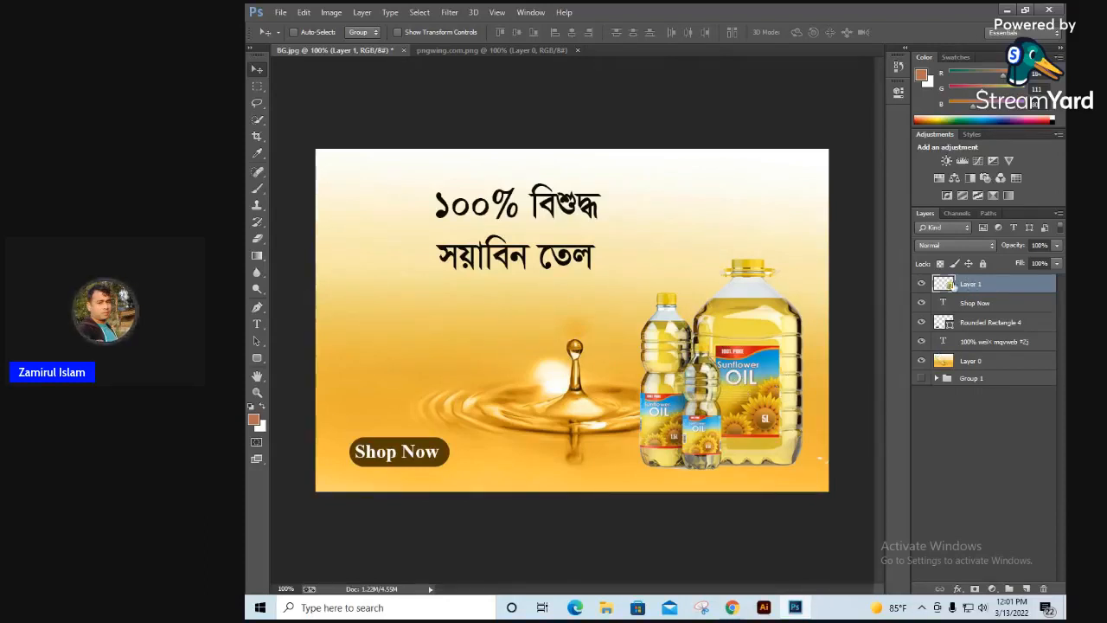
# Step: Duplicate the oil bottles layer and flip the copy vertically
pyautogui.rightClick(975, 287)
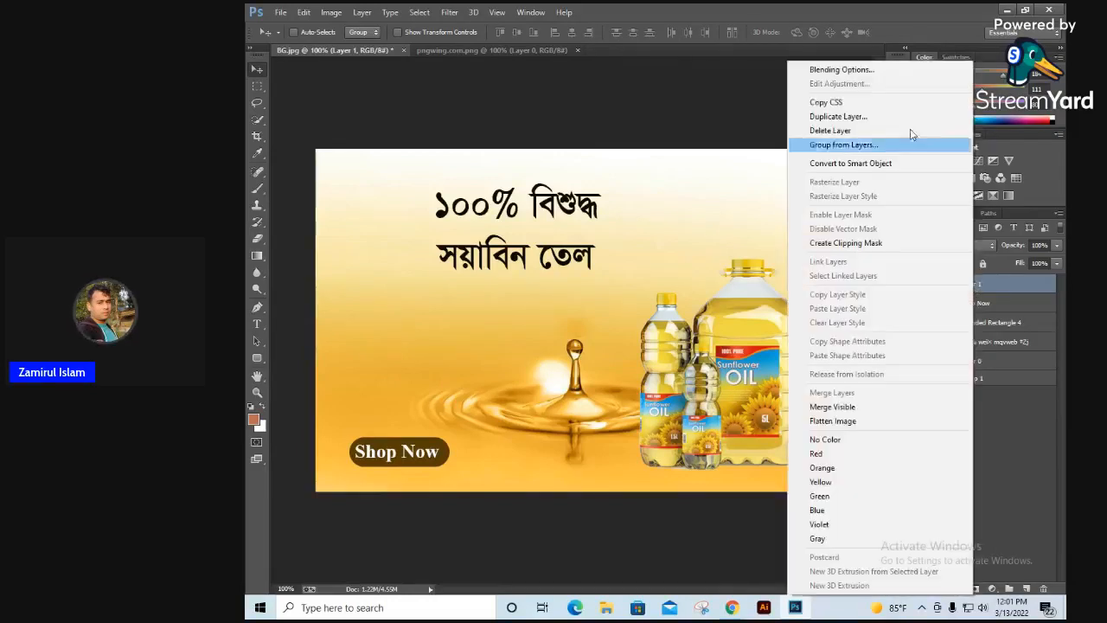
pyautogui.click(830, 115)
pyautogui.click(767, 189)
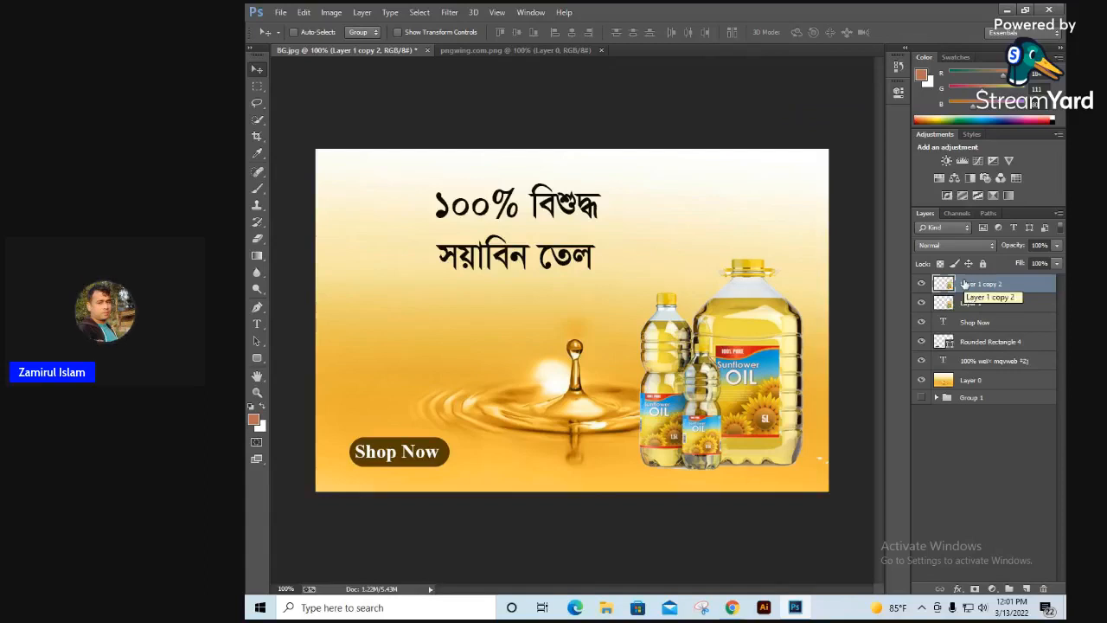
pyautogui.hotkey('ctrl', 't')
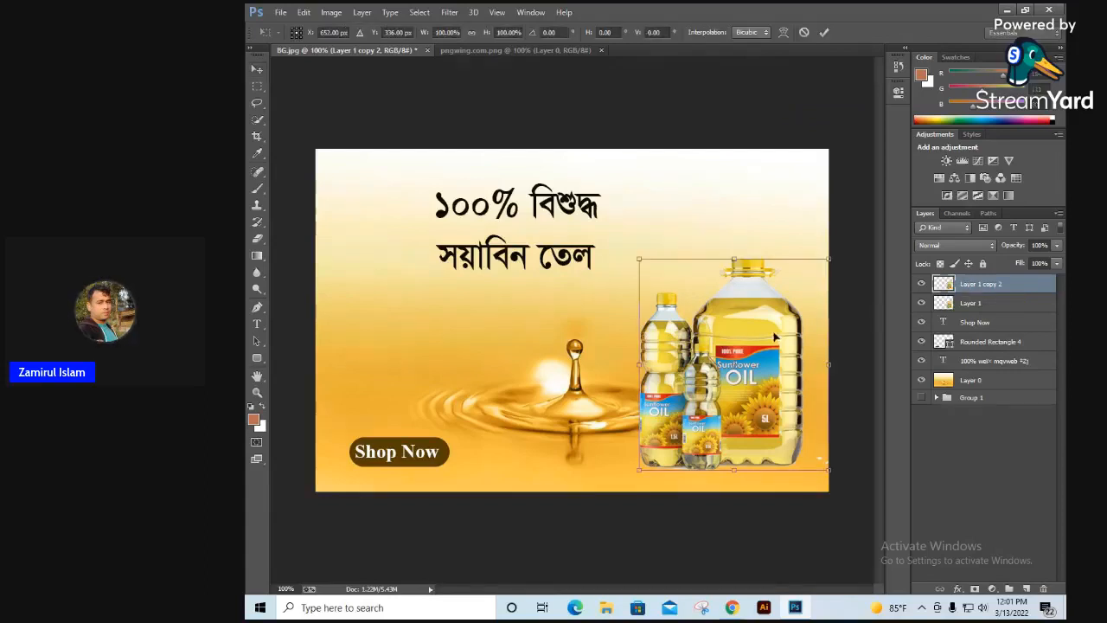
pyautogui.rightClick(744, 324)
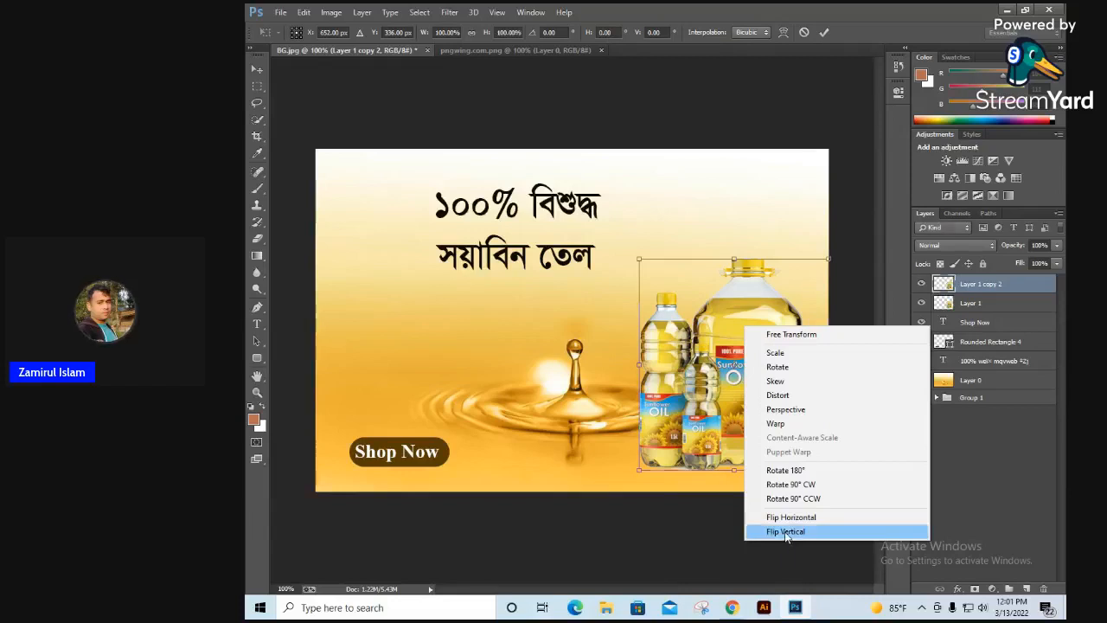
pyautogui.click(785, 531)
# Step: Move the flipped copy straight down to Y 653 px so its bases meet the original bottles' bases
pyautogui.moveTo(740, 306); pyautogui.dragTo(746, 468)
pyautogui.press('Down')
pyautogui.press('Down')
pyautogui.press('Down')
pyautogui.press('Down')
pyautogui.press('Down')
pyautogui.press('Down')
pyautogui.press('Down')
pyautogui.press('Down')
pyautogui.press('Down')
pyautogui.press('Down')
pyautogui.press('Down')
pyautogui.press('Down')
pyautogui.press('Down')
pyautogui.press('Down')
pyautogui.press('Down')
pyautogui.press('Down')
pyautogui.press('Down')
pyautogui.press('Down')
pyautogui.press('Down')
pyautogui.press('Down')
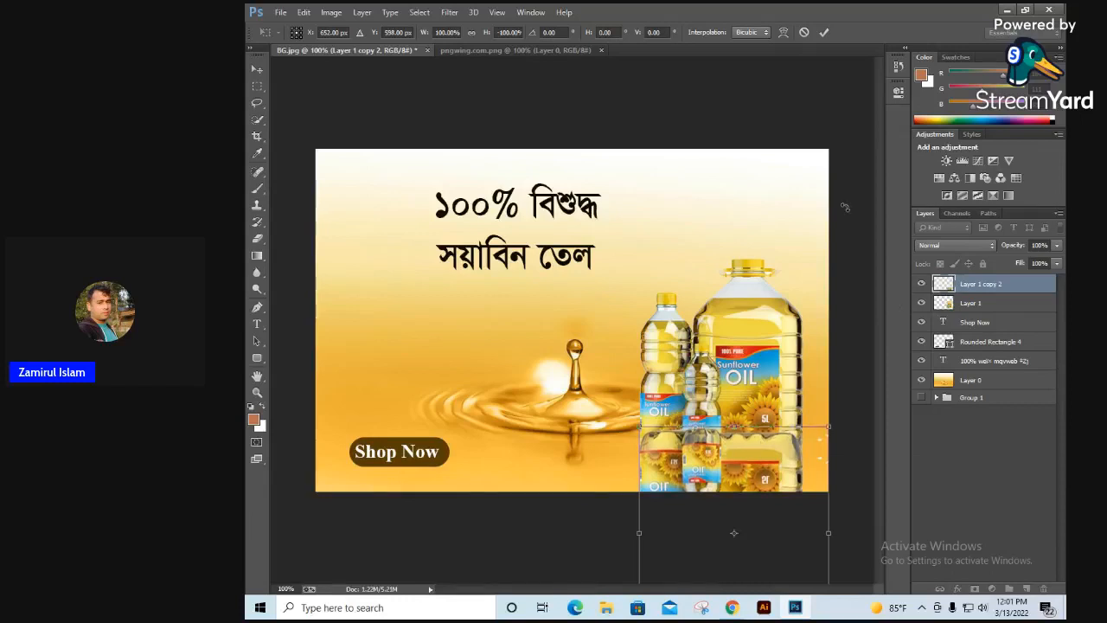
pyautogui.press('Down')
pyautogui.press('Down')
pyautogui.press('Down')
pyautogui.press('Down')
pyautogui.press('Down')
pyautogui.press('Down')
pyautogui.press('Down')
pyautogui.press('Down')
pyautogui.press('Down')
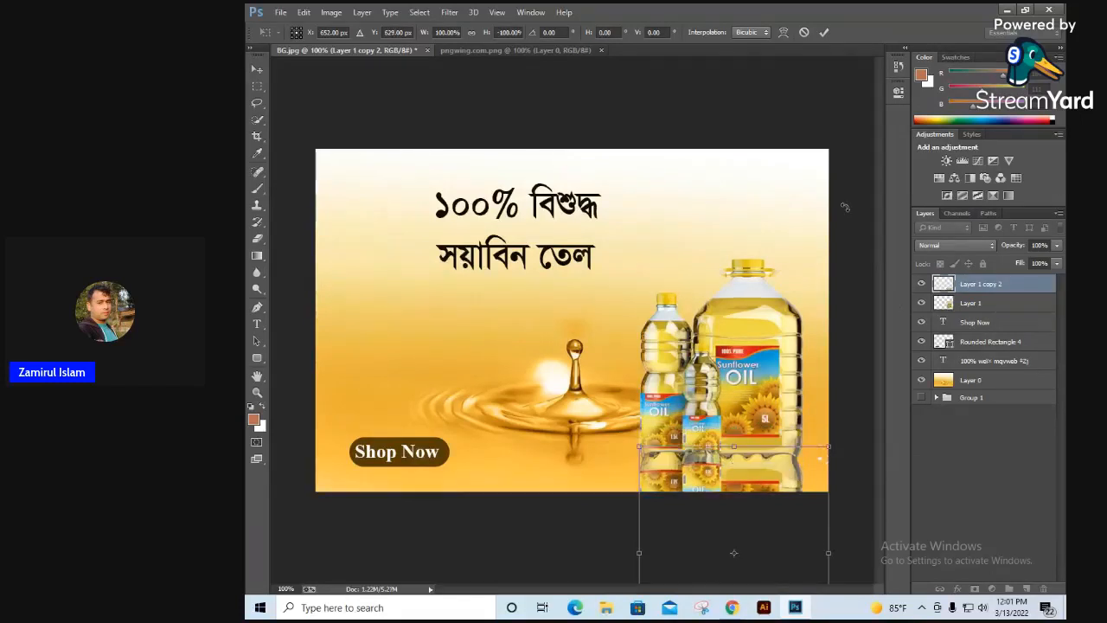
pyautogui.press('Down')
pyautogui.press('Down')
pyautogui.press('Down')
pyautogui.press('Down')
pyautogui.press('Down')
pyautogui.press('Down')
pyautogui.press('Down')
pyautogui.press('Down')
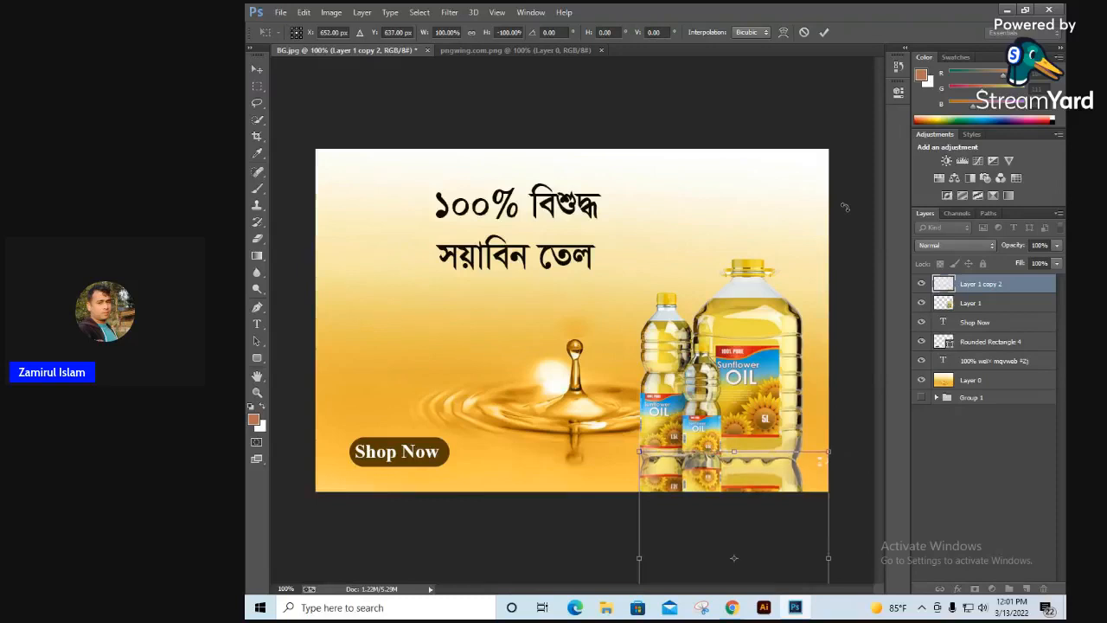
pyautogui.press('Down')
pyautogui.press('Down')
pyautogui.press('Down')
pyautogui.press('Down')
pyautogui.press('Down')
pyautogui.press('Down')
pyautogui.press('Down')
pyautogui.press('Down')
pyautogui.press('Down')
pyautogui.press('Down')
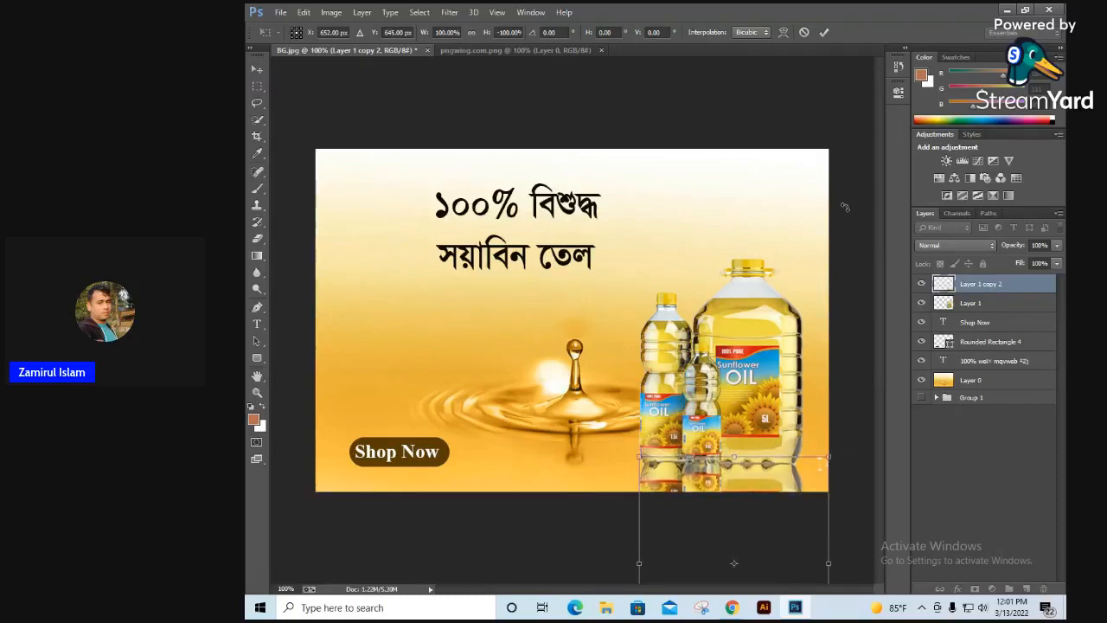
pyautogui.press('Down')
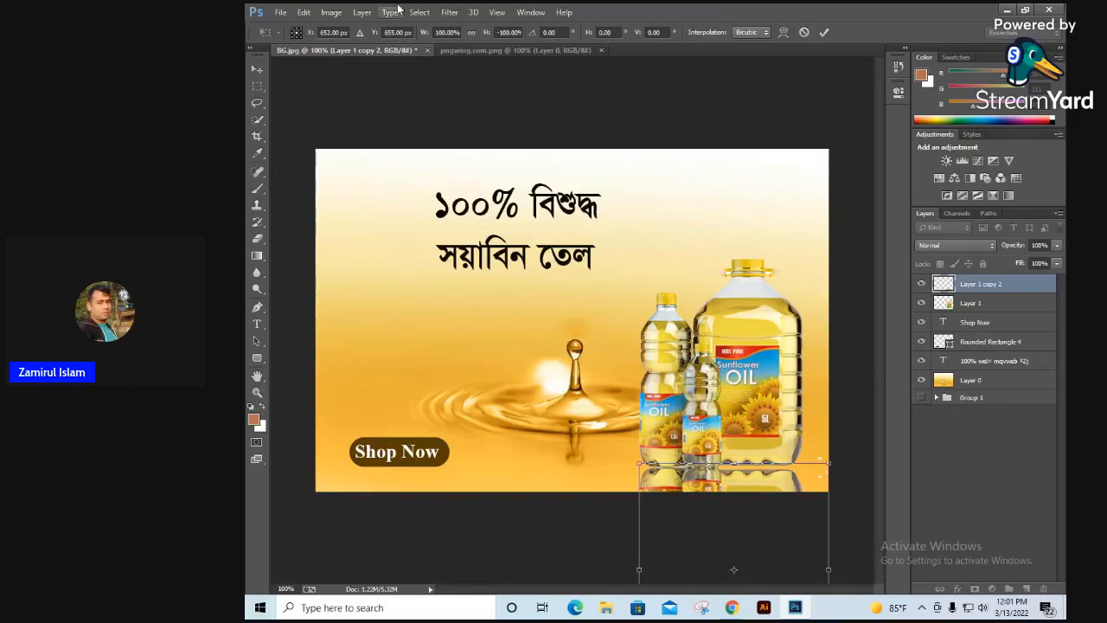
pyautogui.press('Up')
pyautogui.press('Up')
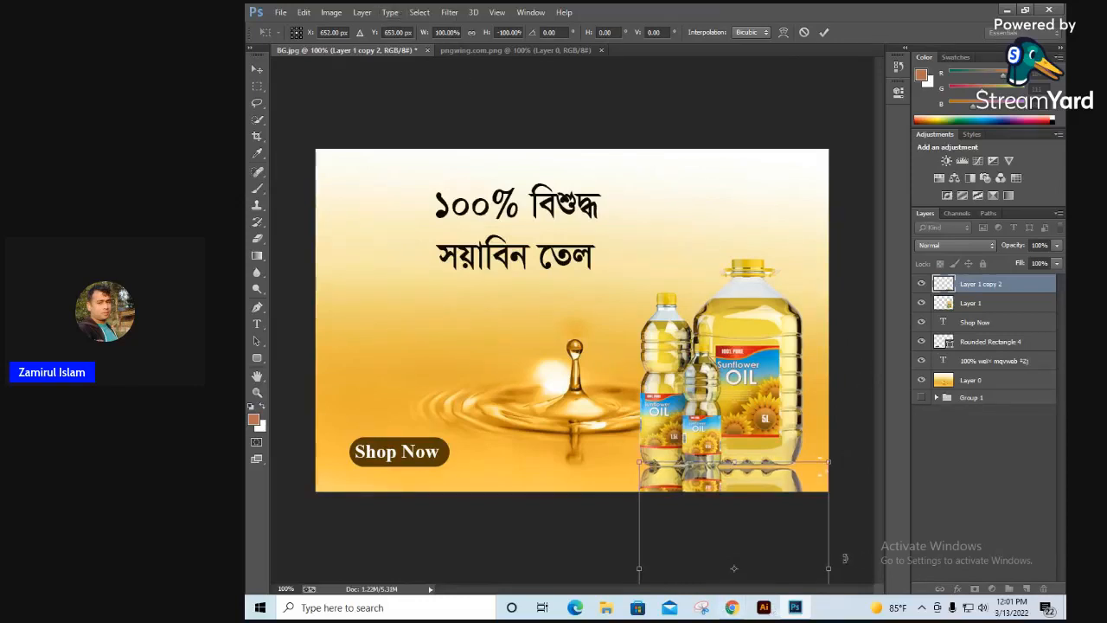
# Step: Rotate the flipped bottles slightly to an angle of about 179.19° and nudge them 1 px right
pyautogui.moveTo(847, 557); pyautogui.dragTo(848, 557)
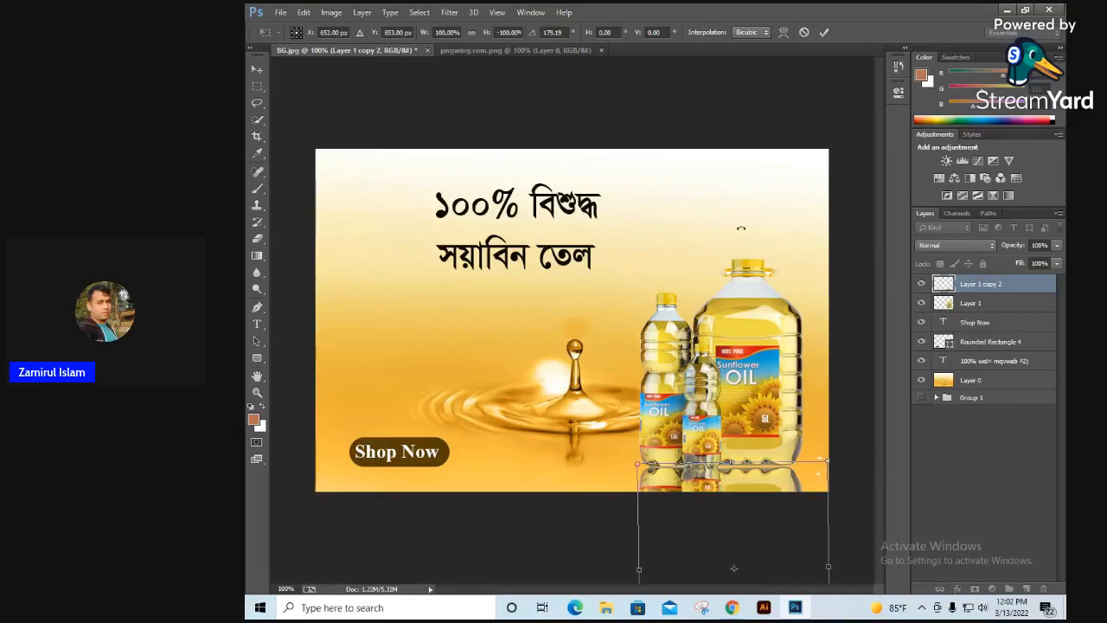
pyautogui.press('Right')
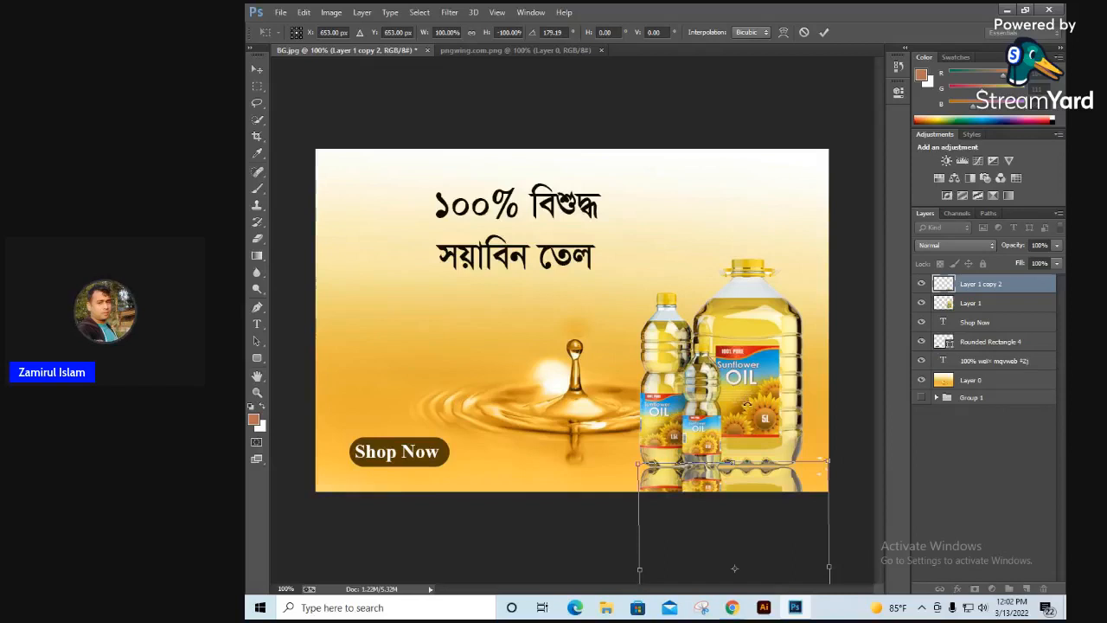
pyautogui.press('Return')
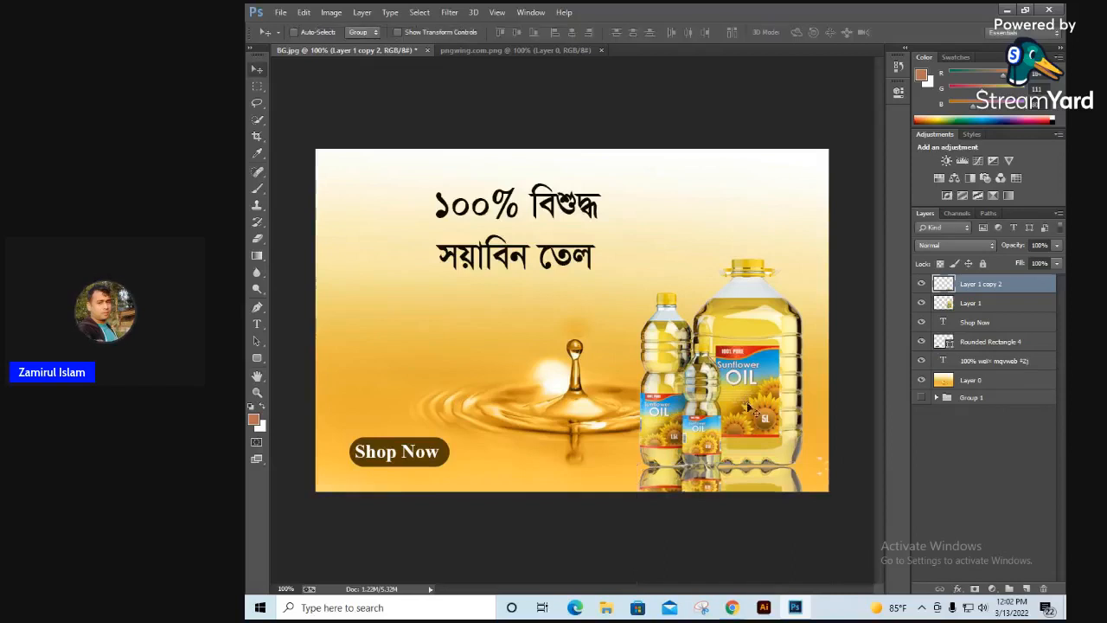
# Step: Lower the reflection layer's opacity to 55% and its fill to 59%
pyautogui.click(1056, 246)
pyautogui.moveTo(1056, 263); pyautogui.dragTo(1021, 260)
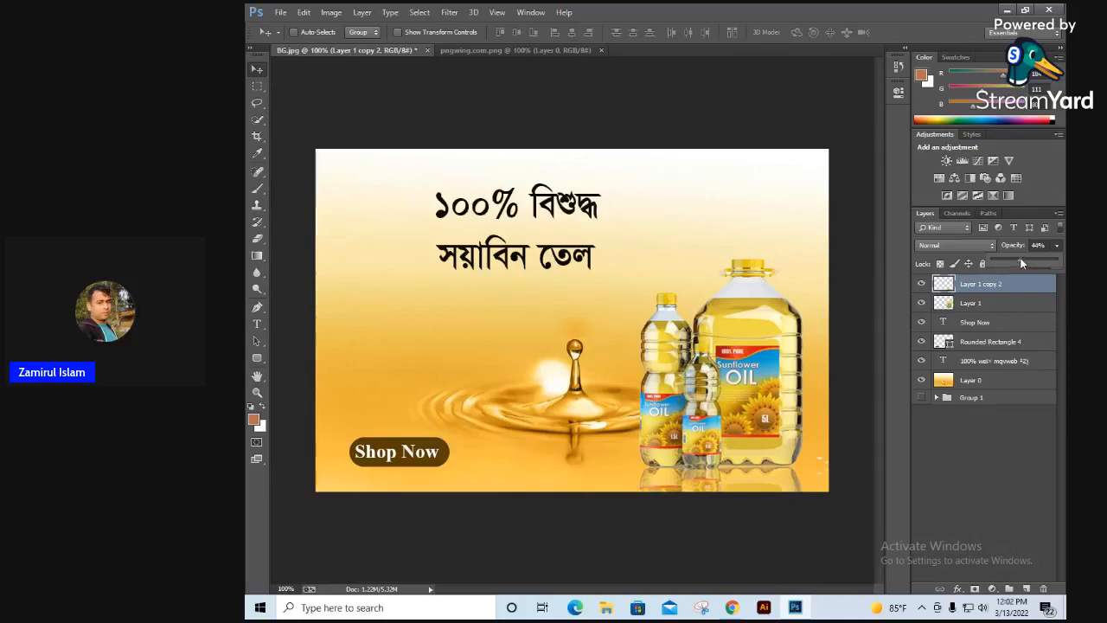
pyautogui.click(1057, 246)
pyautogui.click(1056, 263)
pyautogui.click(1040, 278)
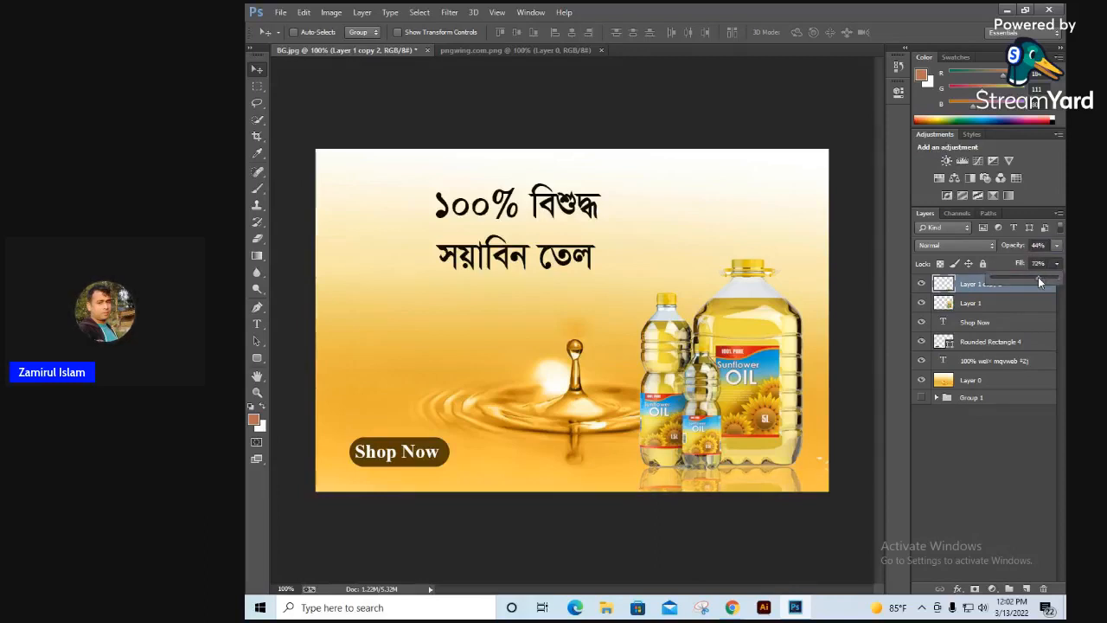
pyautogui.click(1056, 246)
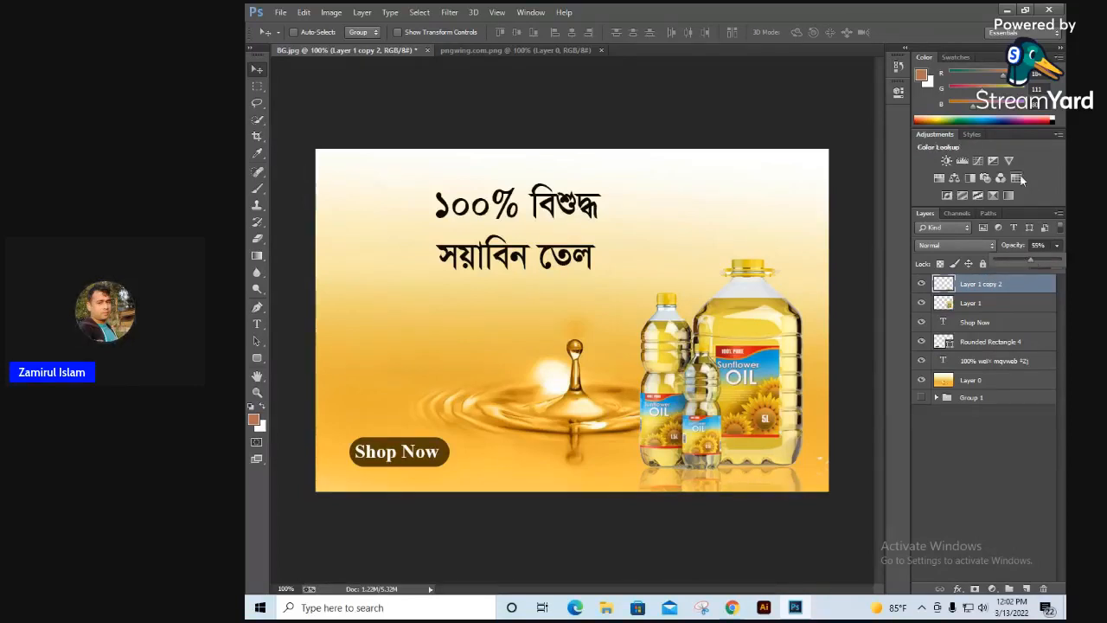
pyautogui.click(1058, 246)
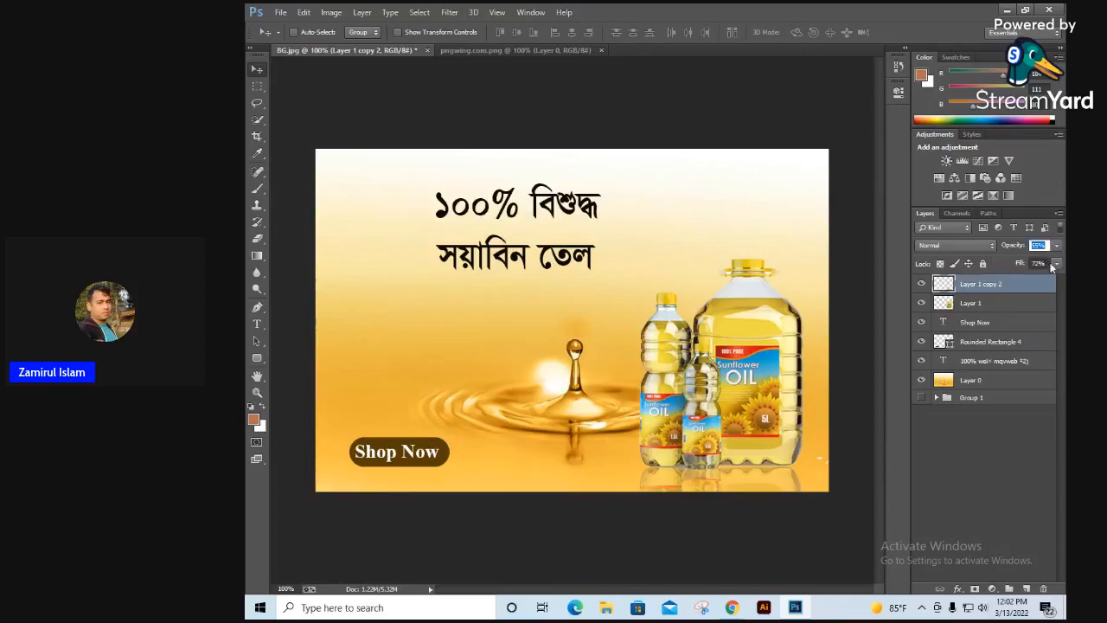
pyautogui.click(1056, 263)
# Step: Convert the bottles and reflection layers into one smart object and move it slightly up and to the right
pyautogui.keyDown('shift'); pyautogui.click(991, 307); pyautogui.keyUp('shift')
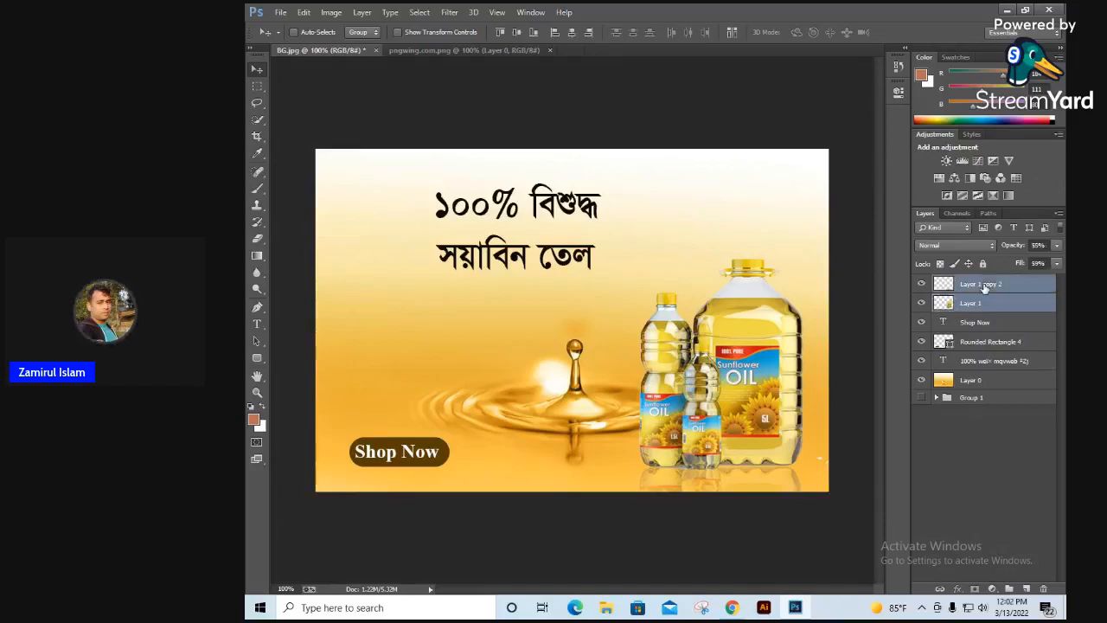
pyautogui.rightClick(990, 288)
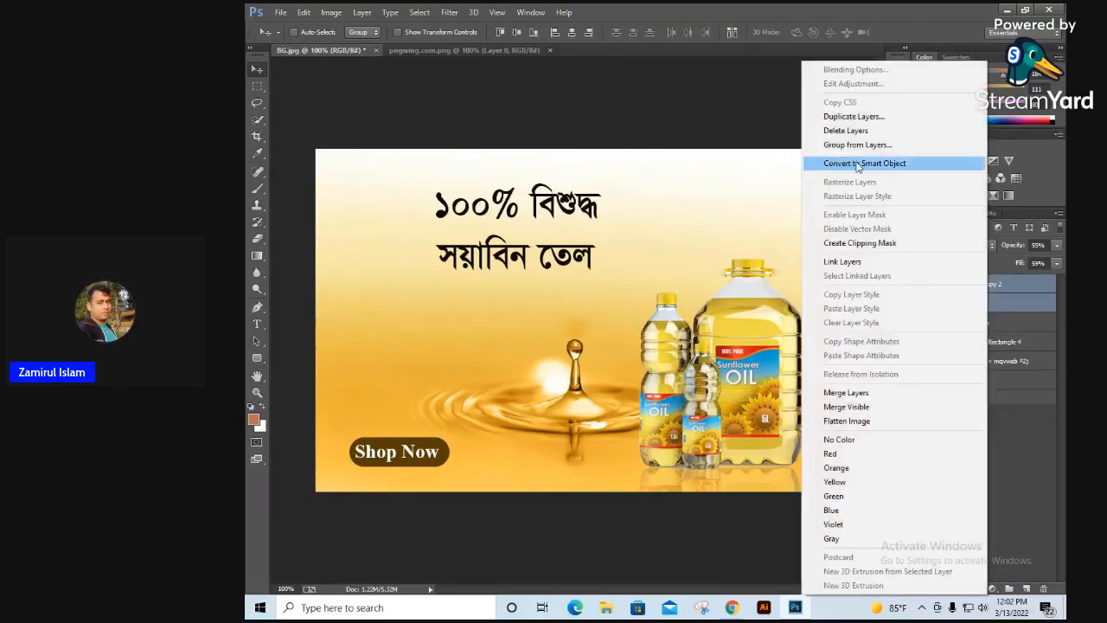
pyautogui.click(858, 163)
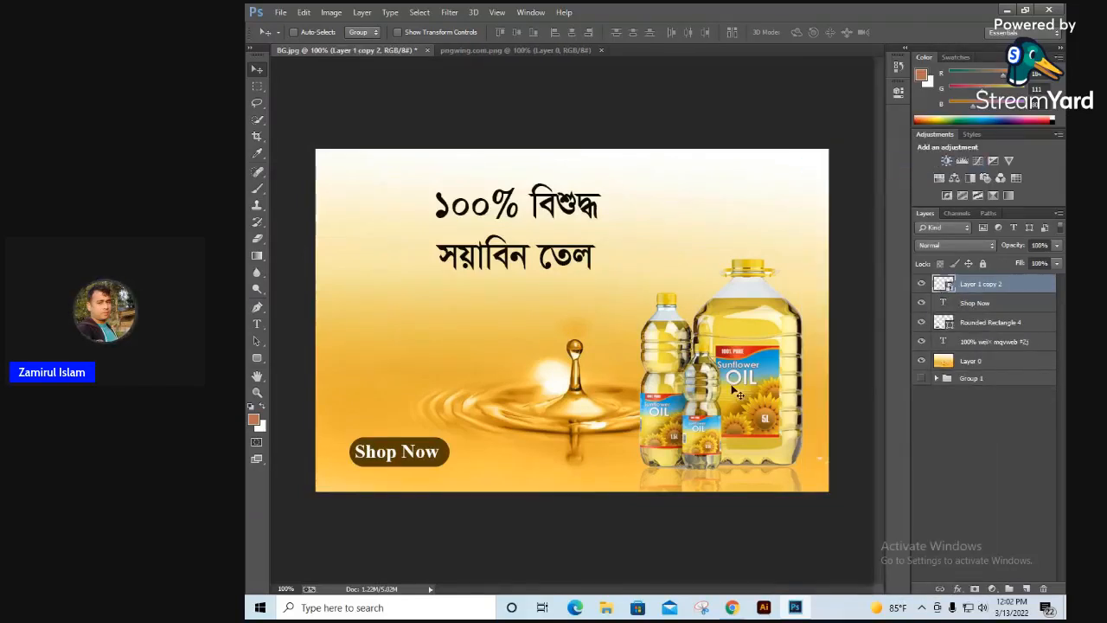
pyautogui.moveTo(751, 391)
pyautogui.mouseDown()
pyautogui.moveTo(618, 380)
pyautogui.moveTo(645, 359)
pyautogui.moveTo(689, 354)
pyautogui.moveTo(728, 356)
pyautogui.moveTo(740, 375)
pyautogui.mouseUp()
# Step: Erase the stray specks beside the large bottle's base with the Eraser, rasterizing the combined bottles layer
pyautogui.click(257, 238)
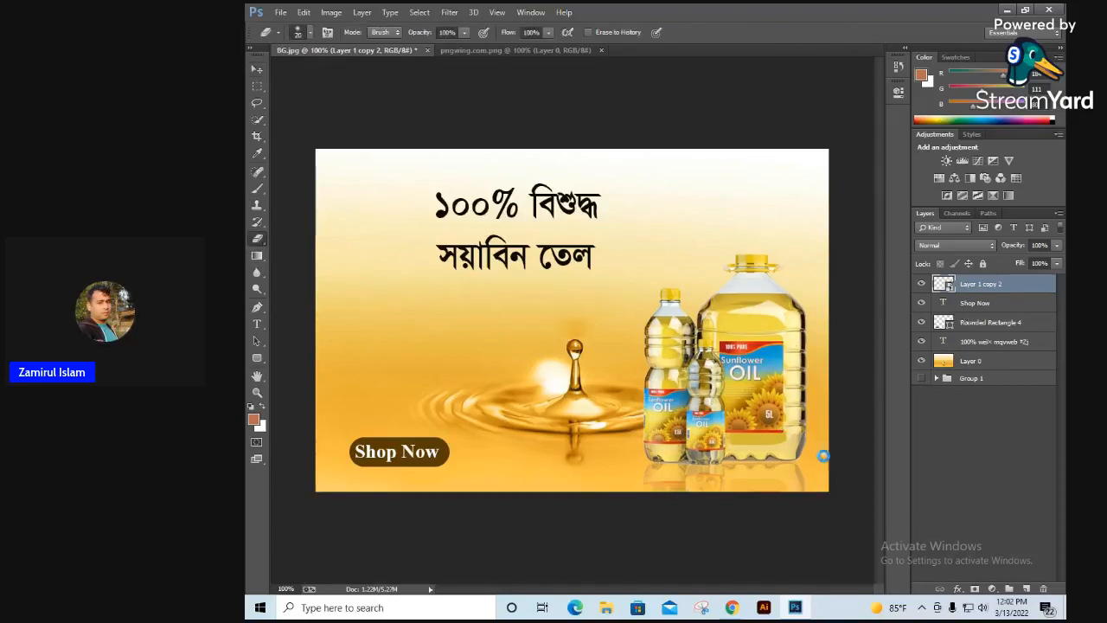
pyautogui.click(823, 456)
pyautogui.click(629, 243)
# Step: Convert the combined bottles layer to a smart object again
pyautogui.rightClick(976, 285)
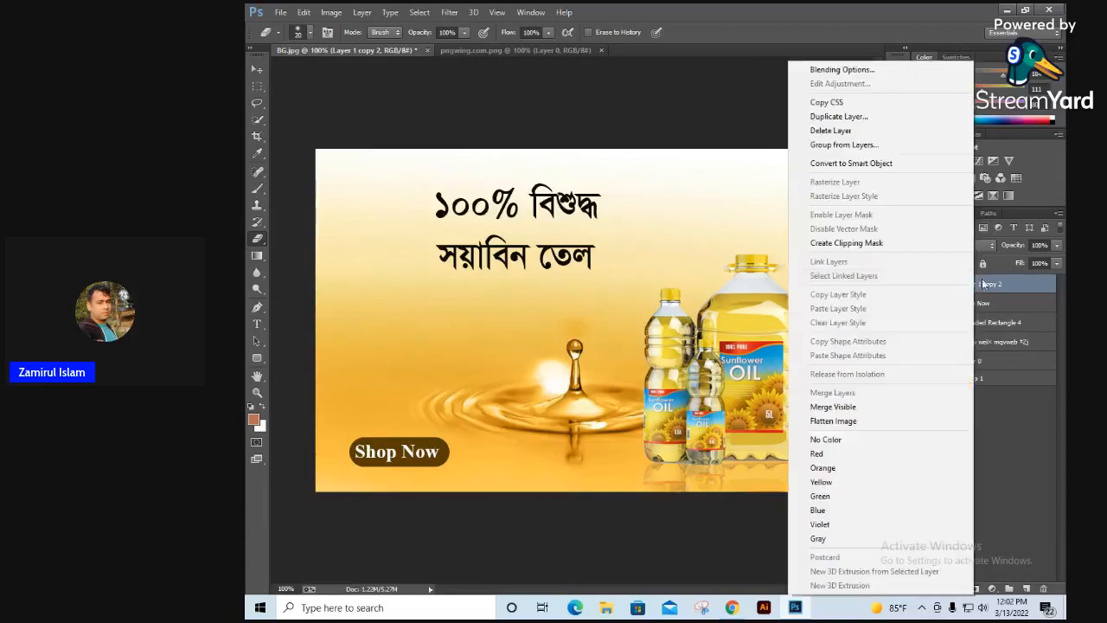
pyautogui.rightClick(992, 286)
pyautogui.click(893, 168)
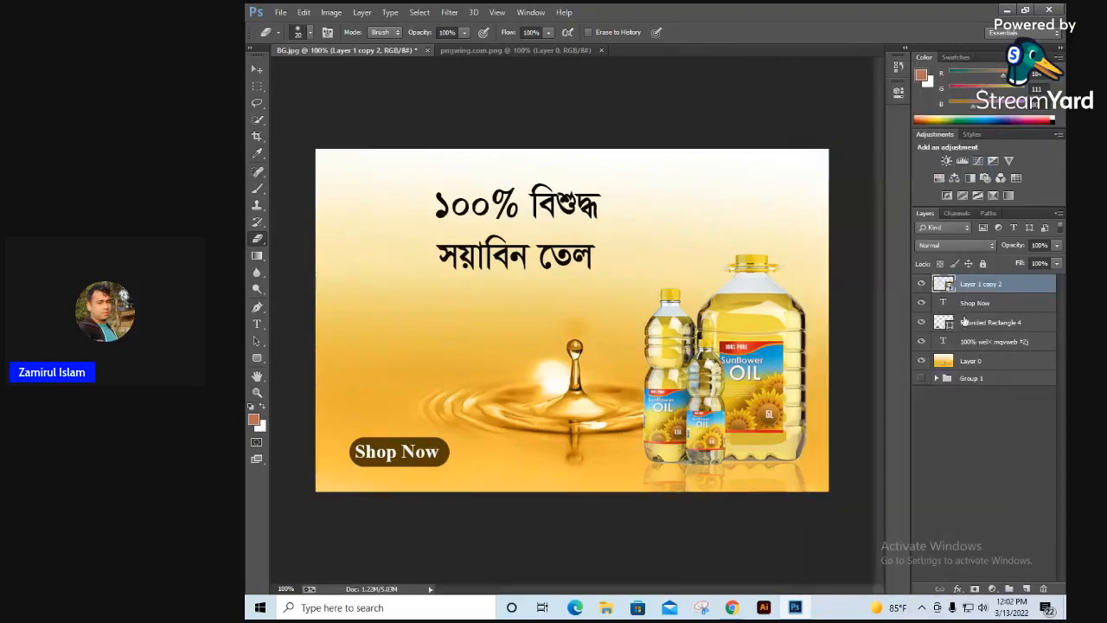
# Step: Show the animation timeline and move the combined bottles layer's clip earlier, to the timeline's beginning
pyautogui.click(257, 71)
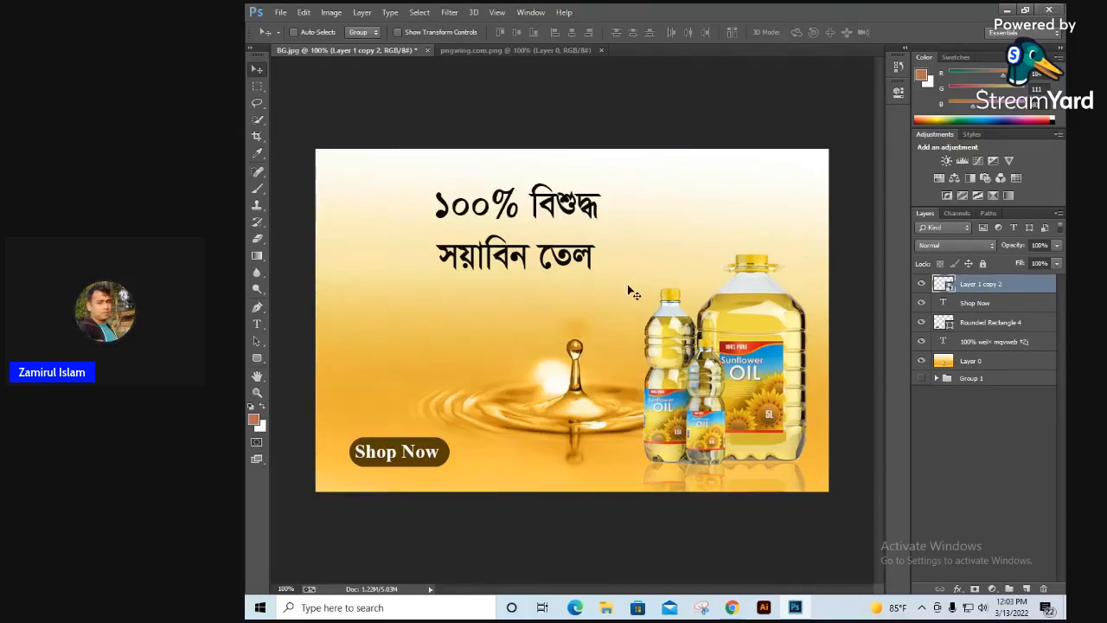
pyautogui.click(531, 12)
pyautogui.click(562, 367)
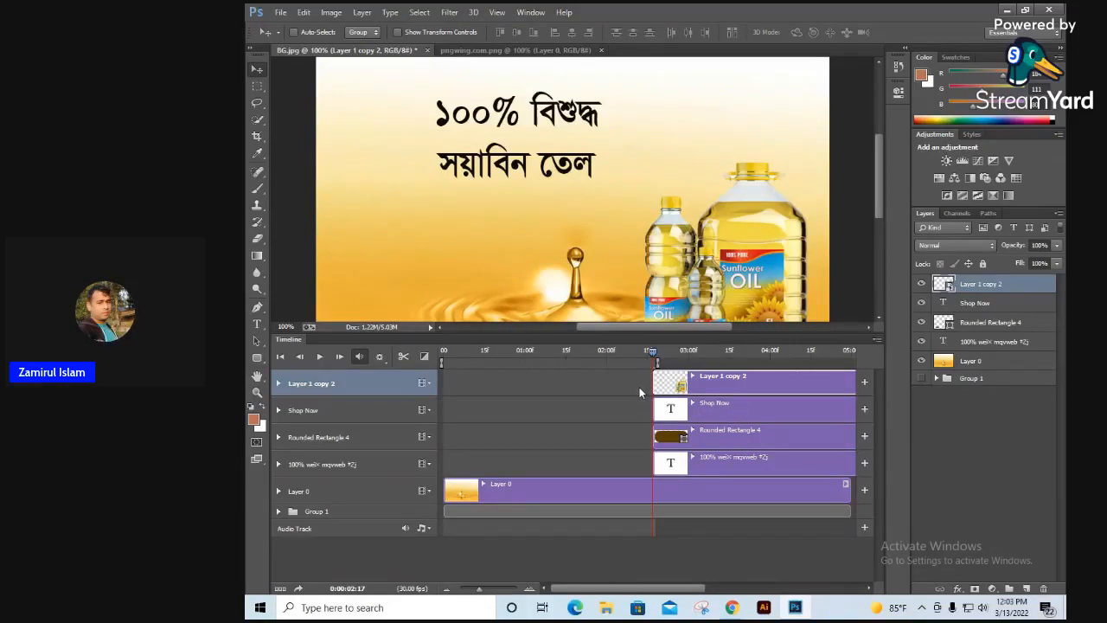
pyautogui.click(548, 490)
pyautogui.moveTo(753, 381); pyautogui.dragTo(464, 383)
# Step: Move the Shop Now text clip to the timeline's beginning, aligned with the bottles clip
pyautogui.click(791, 413)
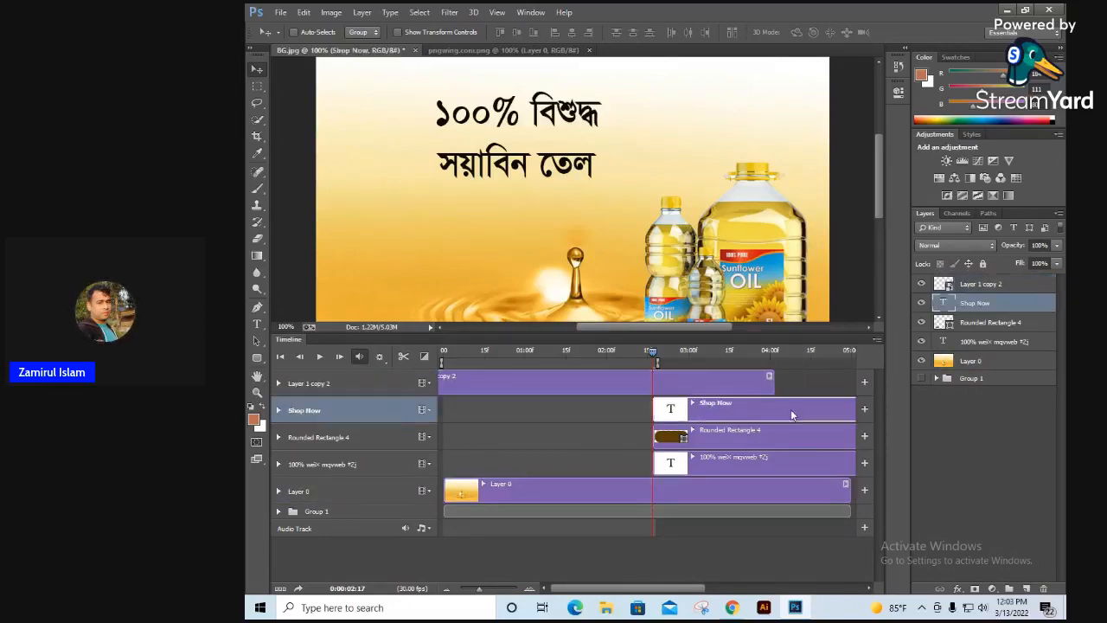
pyautogui.moveTo(791, 410); pyautogui.dragTo(562, 409)
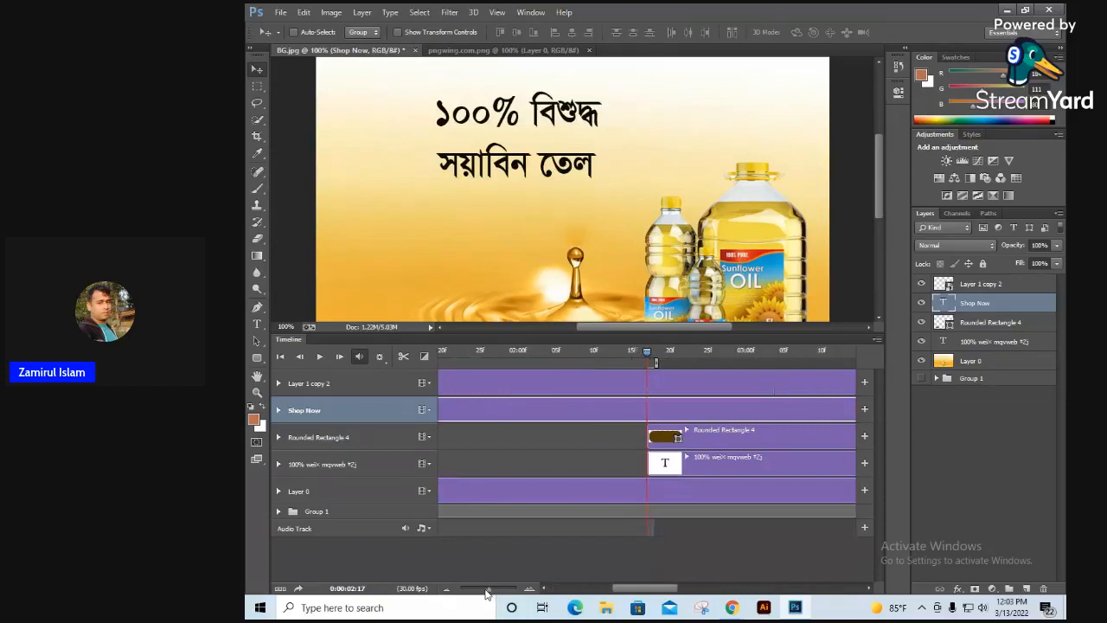
pyautogui.moveTo(482, 594); pyautogui.dragTo(468, 593)
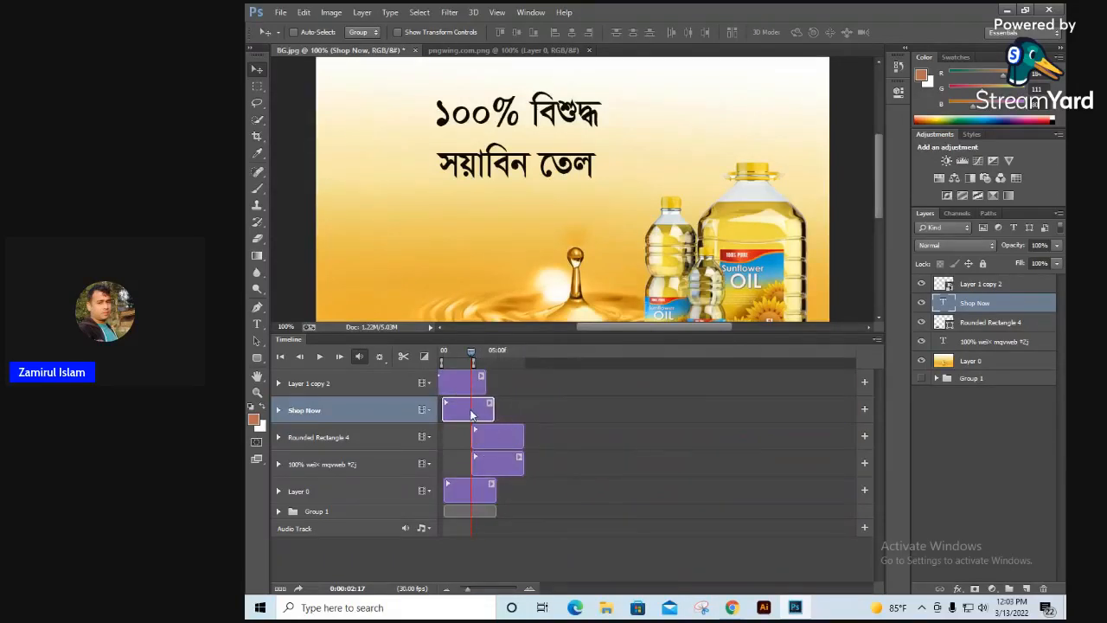
pyautogui.moveTo(471, 414); pyautogui.dragTo(467, 410)
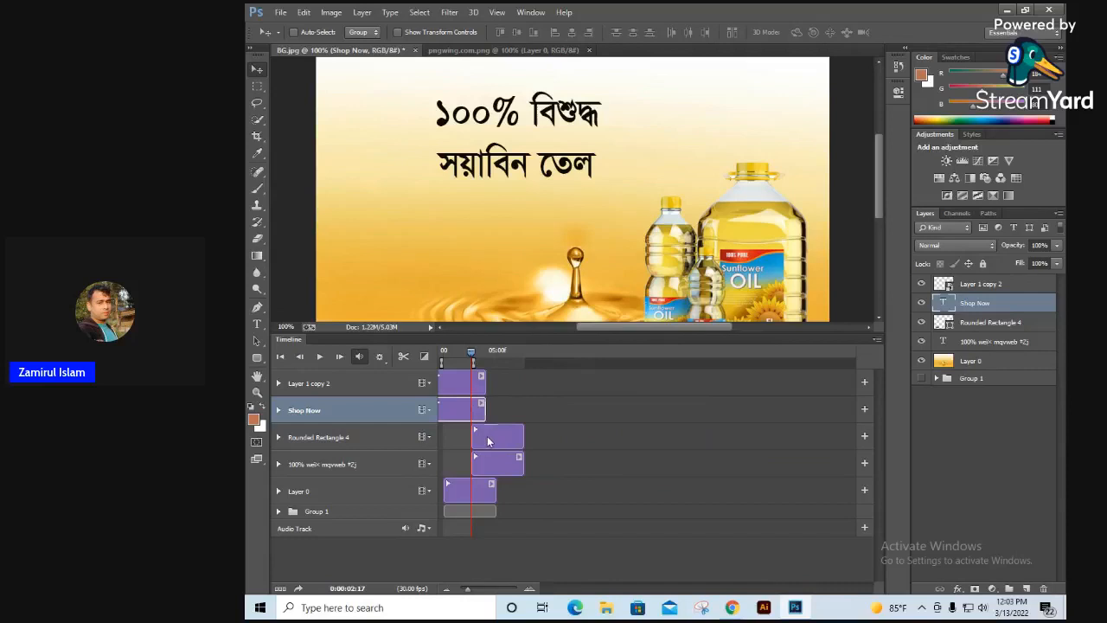
# Step: Shift the Rounded Rectangle 4, headline text and Layer 0 clips earlier so they line up with the bottles clip
pyautogui.click(488, 442)
pyautogui.click(538, 433)
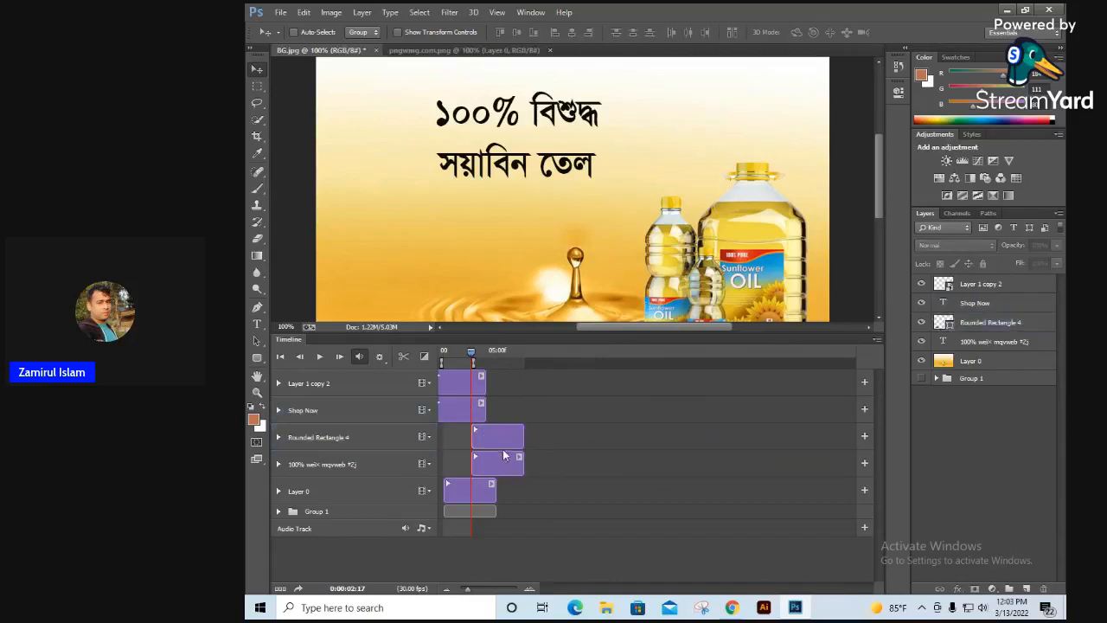
pyautogui.moveTo(501, 444); pyautogui.dragTo(464, 490)
pyautogui.click(477, 490)
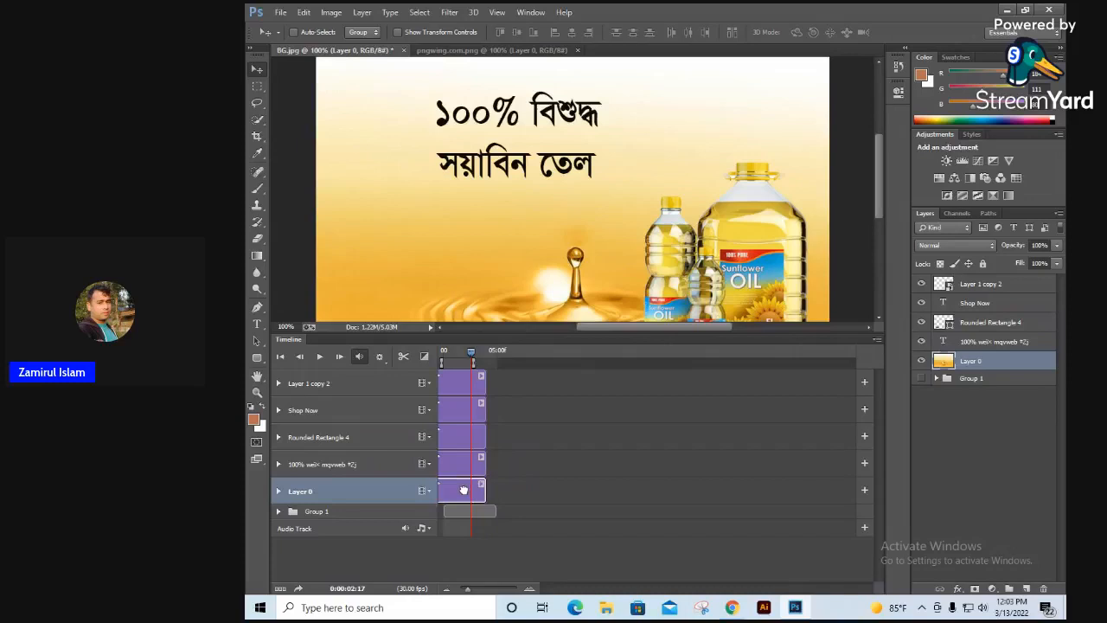
pyautogui.click(555, 475)
# Step: Expand the bottles layer's animation properties and enable Transform keyframing with a keyframe at 0:00:00:00
pyautogui.moveTo(467, 591); pyautogui.dragTo(478, 593)
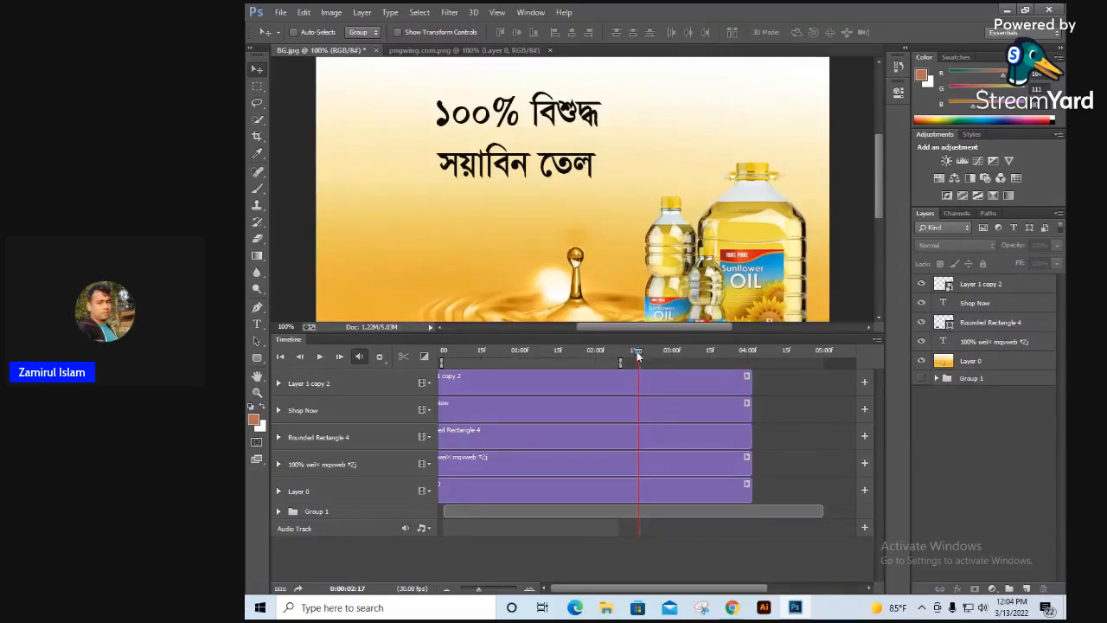
pyautogui.moveTo(637, 355); pyautogui.dragTo(621, 353)
pyautogui.click(289, 385)
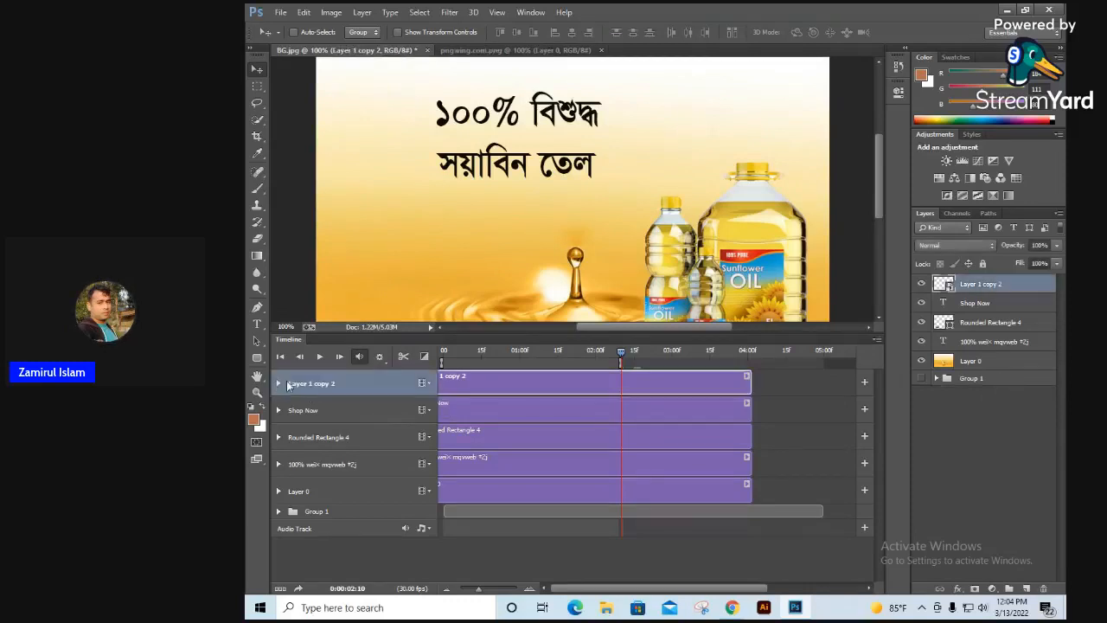
pyautogui.click(279, 384)
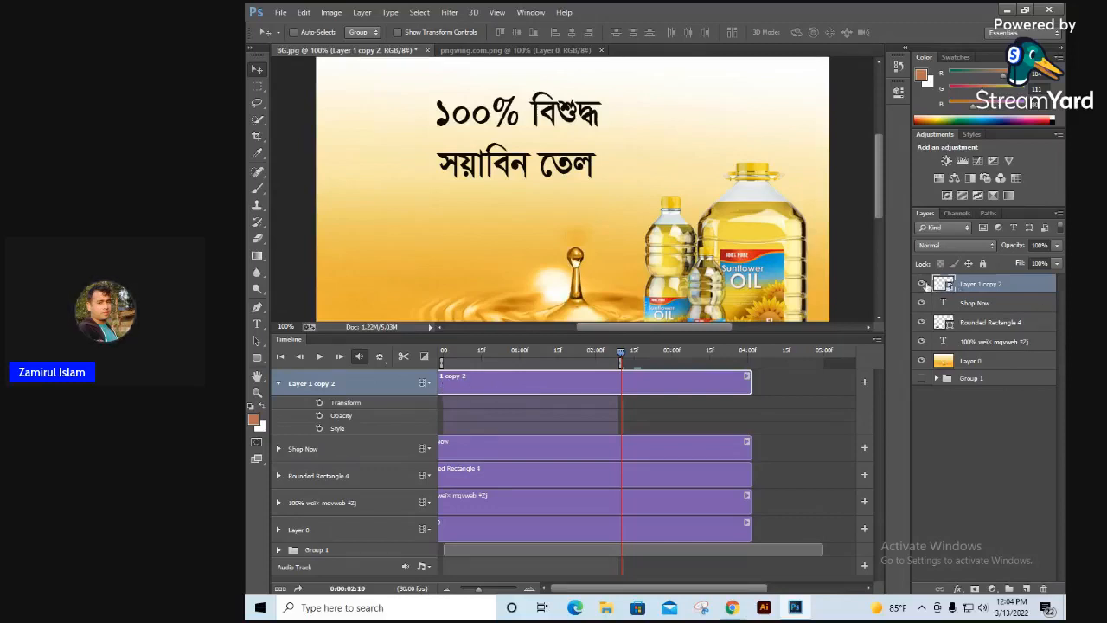
pyautogui.click(922, 283)
pyautogui.click(922, 284)
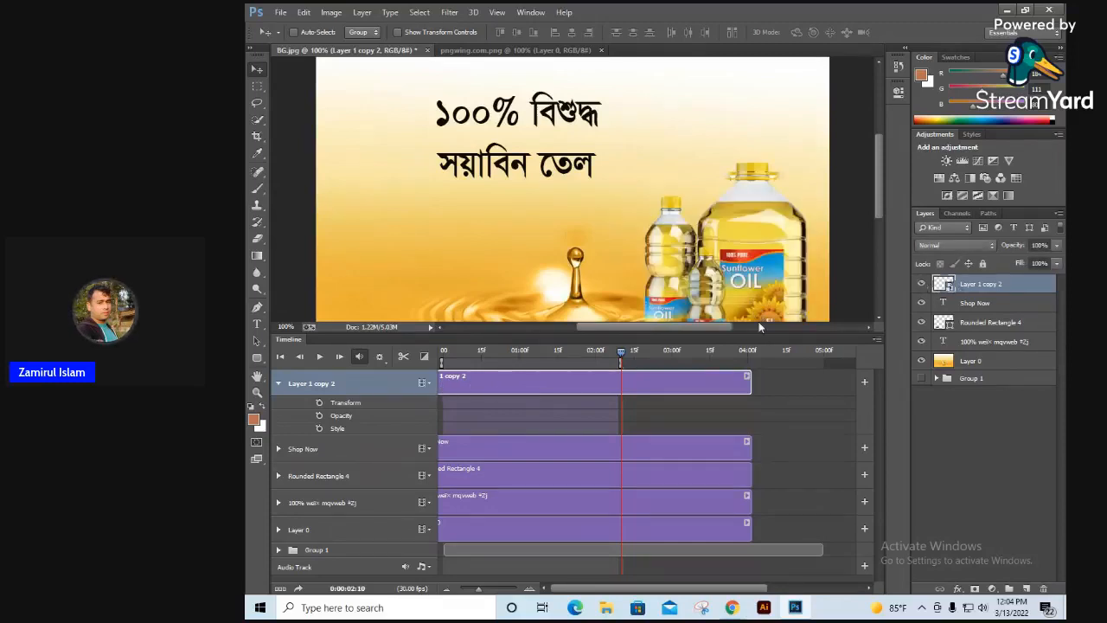
pyautogui.moveTo(758, 333); pyautogui.dragTo(751, 429)
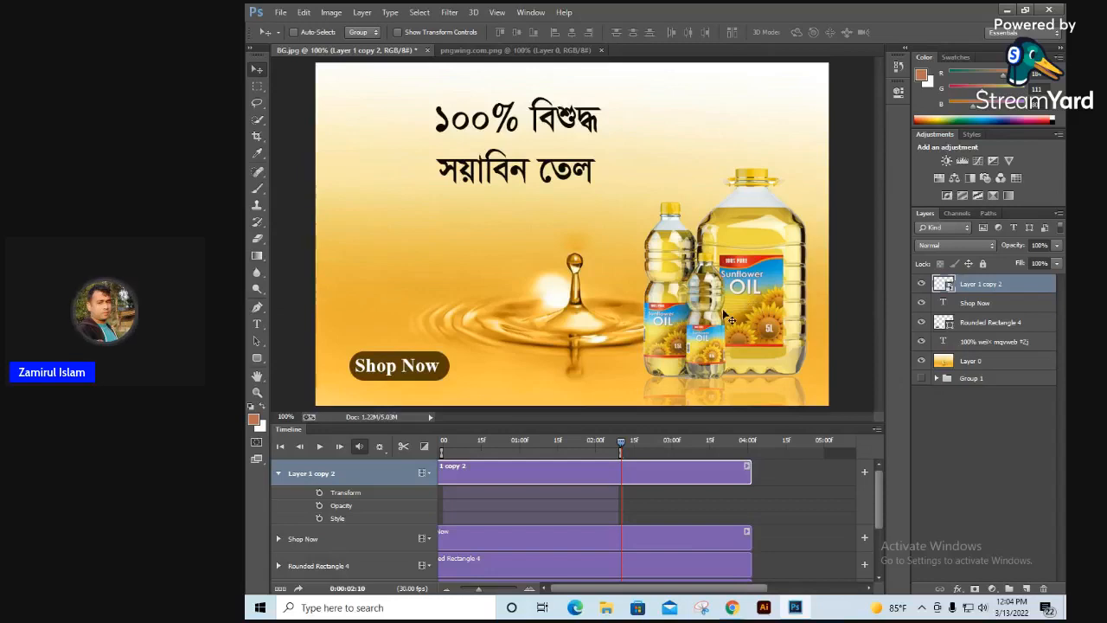
pyautogui.click(449, 439)
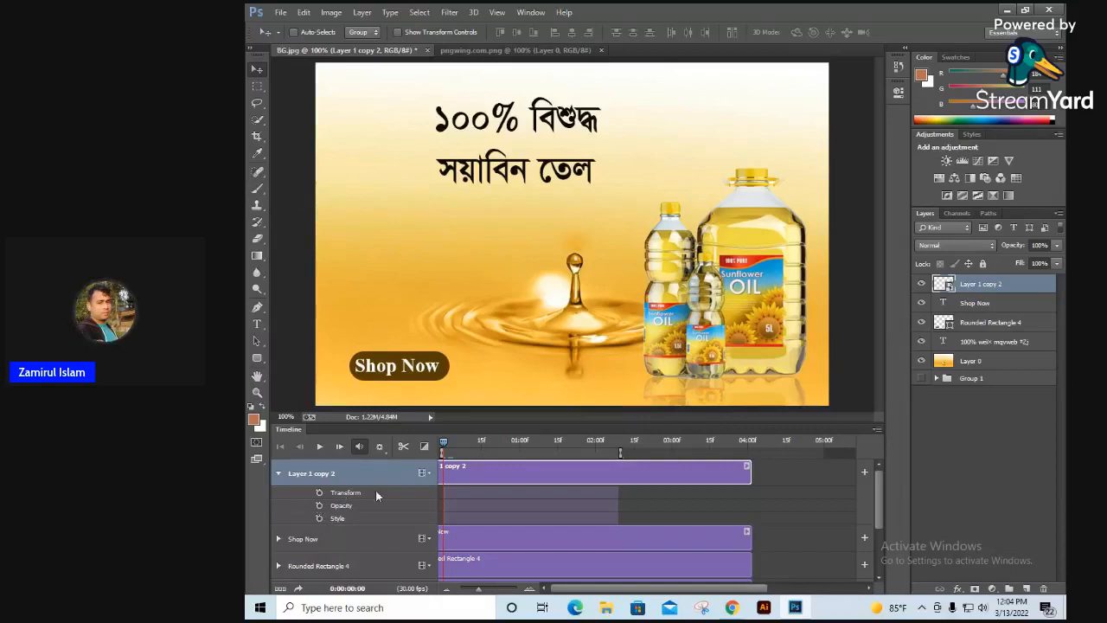
pyautogui.click(320, 493)
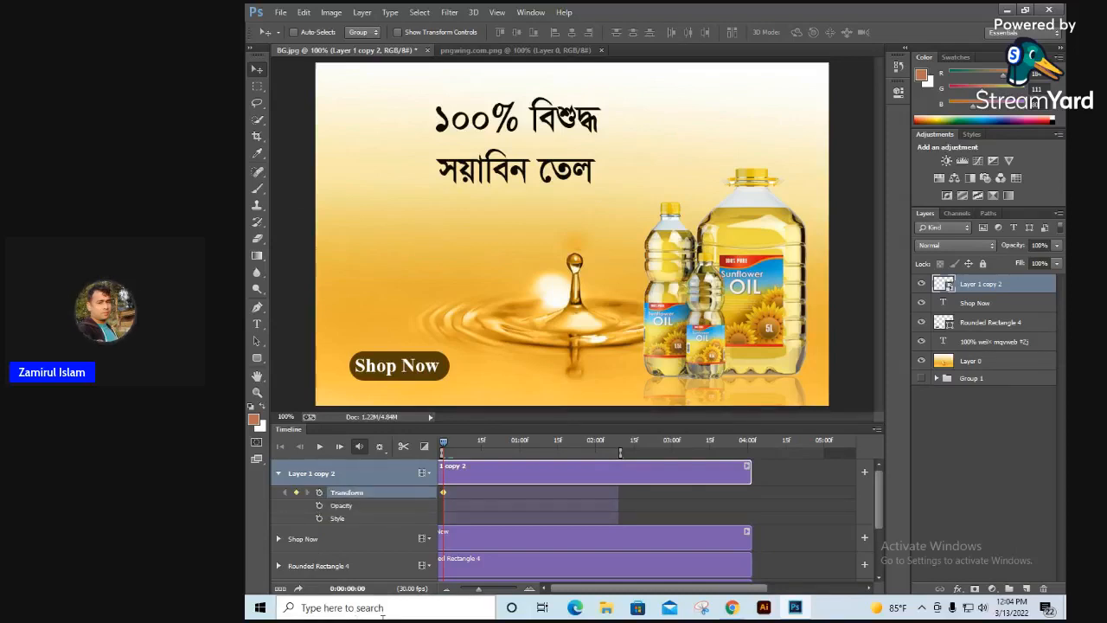
# Step: Move the combined bottles layer horizontally rightward past the banner's right edge for its starting position at the 0:00:00:00 Transform keyframe
pyautogui.press('Right')
pyautogui.press('Right')
pyautogui.press('Right')
pyautogui.press('Right')
pyautogui.press('Right')
pyautogui.press('Right')
pyautogui.press('Right')
pyautogui.press('Right')
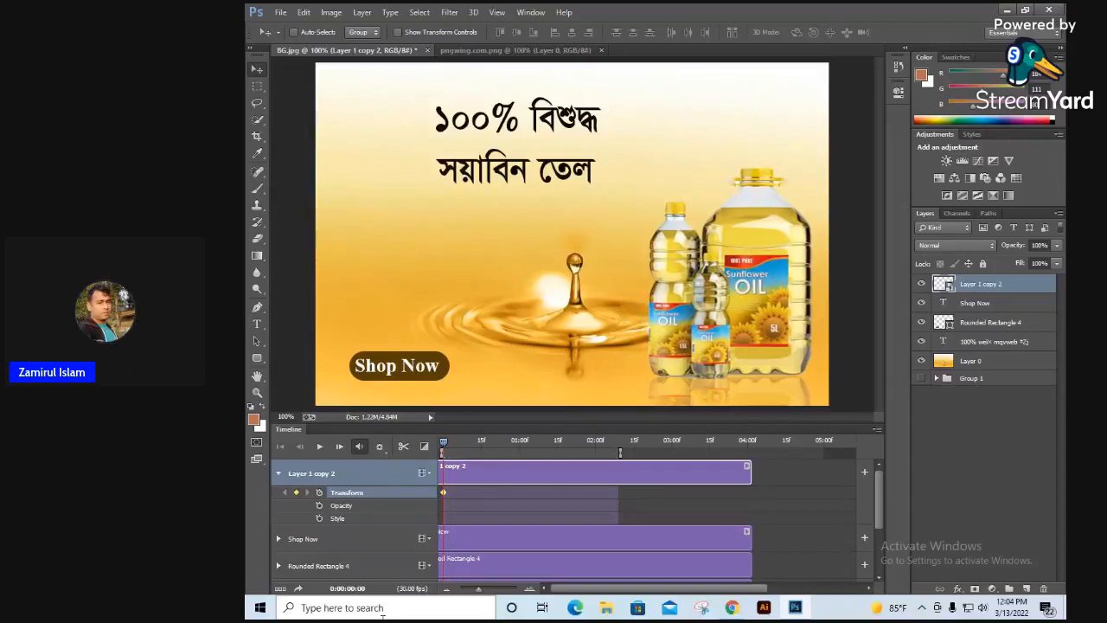
pyautogui.press('Right')
pyautogui.press('Right')
pyautogui.press('Right')
pyautogui.press('Right')
pyautogui.press('Right')
pyautogui.press('Right')
pyautogui.press('Right')
pyautogui.press('Right')
pyautogui.press('Right')
pyautogui.press('Right')
pyautogui.press('Right')
pyautogui.press('Right')
pyautogui.press('Right')
pyautogui.press('Right')
pyautogui.press('Right')
pyautogui.press('Right')
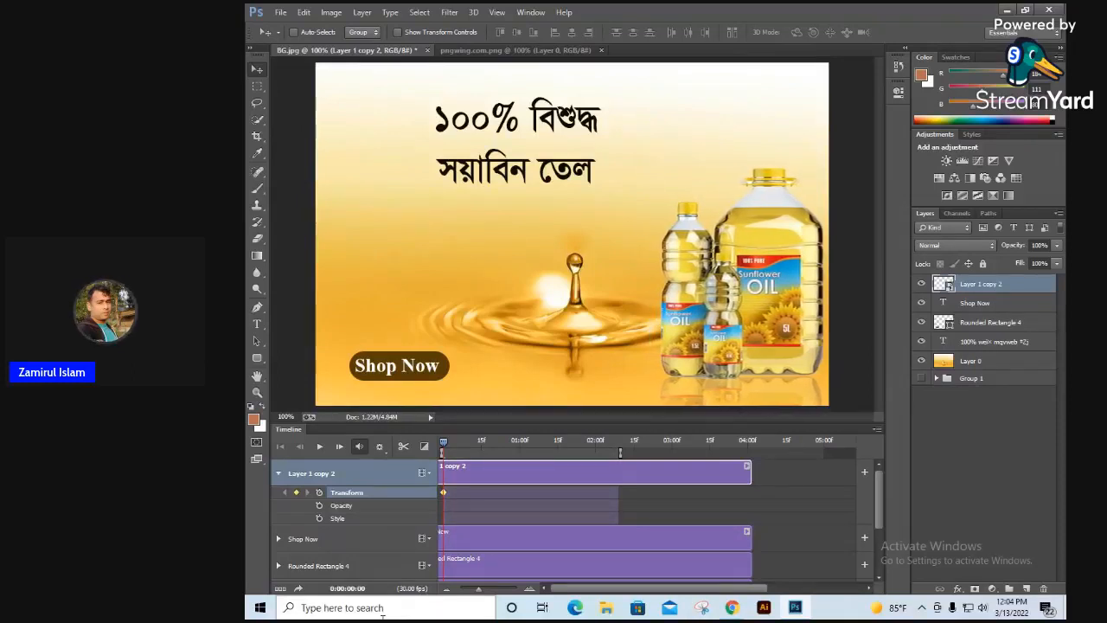
pyautogui.press('Right')
pyautogui.press('Right')
pyautogui.press('Right')
pyautogui.press('Right')
pyautogui.press('Right')
pyautogui.press('Right')
pyautogui.press('Right')
pyautogui.press('Right')
pyautogui.press('Right')
pyautogui.press('Right')
pyautogui.press('Right')
pyautogui.press('Right')
pyautogui.press('Right')
pyautogui.press('Right')
pyautogui.press('Right')
pyautogui.press('Right')
pyautogui.press('Right')
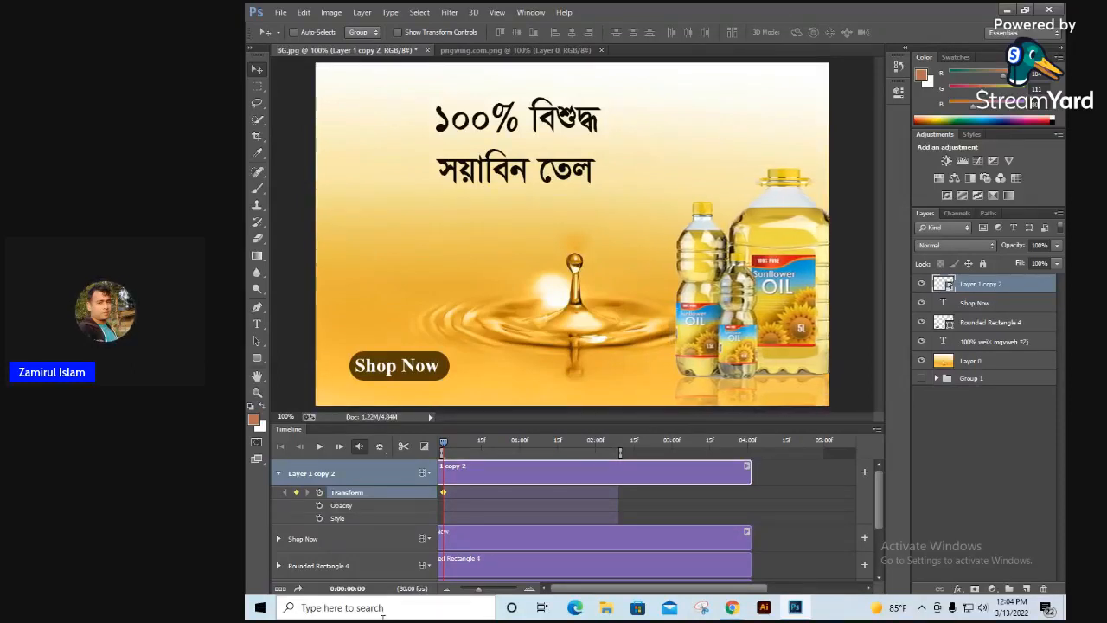
pyautogui.press('Right')
pyautogui.press('Right')
pyautogui.press('Right')
pyautogui.press('Right')
pyautogui.press('Right')
pyautogui.press('Right')
pyautogui.press('Right')
pyautogui.press('Right')
pyautogui.press('Right')
pyautogui.press('Right')
pyautogui.press('Right')
pyautogui.press('Right')
pyautogui.press('Right')
pyautogui.press('Right')
pyautogui.press('Right')
pyautogui.press('Right')
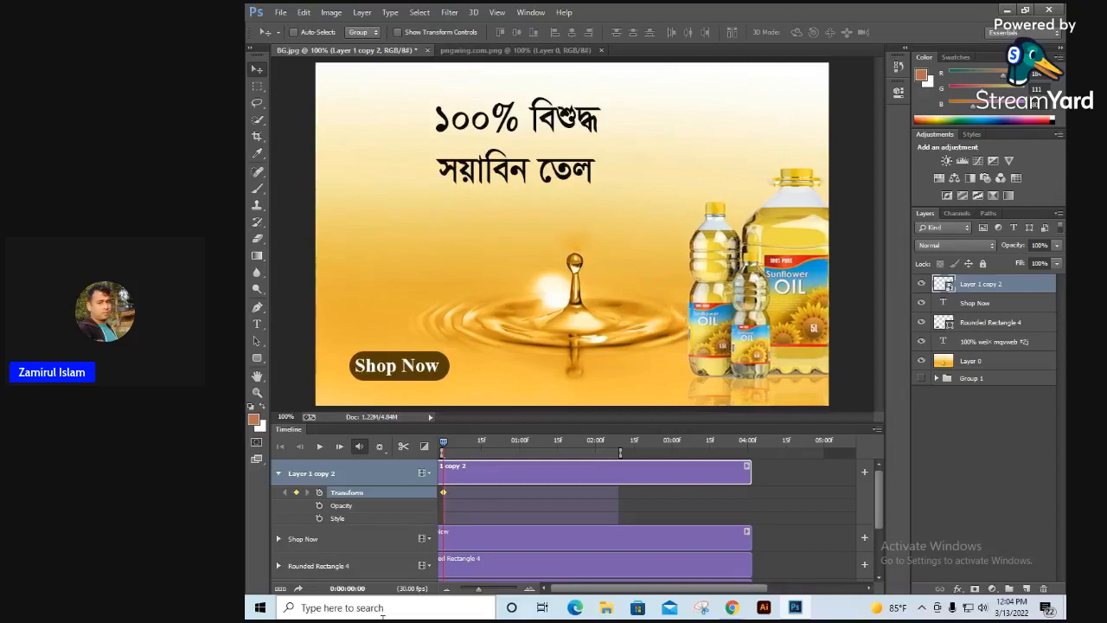
pyautogui.press('Right')
pyautogui.press('Right')
pyautogui.press('Right')
pyautogui.press('Right')
pyautogui.press('Right')
pyautogui.press('Right')
pyautogui.press('Right')
pyautogui.press('Right')
pyautogui.press('Right')
pyautogui.press('Right')
pyautogui.press('Right')
pyautogui.press('Right')
pyautogui.press('Right')
pyautogui.press('Right')
pyautogui.press('Right')
pyautogui.press('Right')
pyautogui.press('Right')
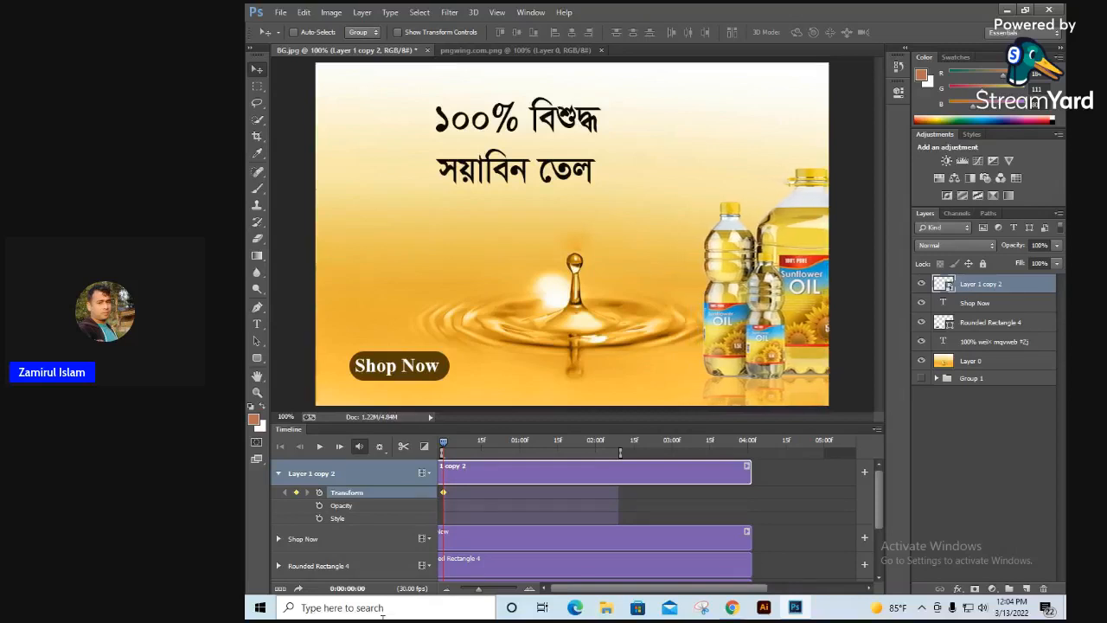
pyautogui.press('Right')
pyautogui.press('Right')
pyautogui.press('Right')
pyautogui.press('Right')
pyautogui.press('Right')
pyautogui.press('Right')
pyautogui.press('Right')
pyautogui.press('Right')
pyautogui.press('Right')
pyautogui.press('Right')
pyautogui.press('Right')
pyautogui.press('Right')
pyautogui.press('Right')
pyautogui.press('Right')
pyautogui.press('Right')
pyautogui.press('Right')
pyautogui.press('Right')
pyautogui.press('Right')
pyautogui.press('Right')
pyautogui.press('Right')
pyautogui.press('Right')
pyautogui.press('Right')
pyautogui.press('Right')
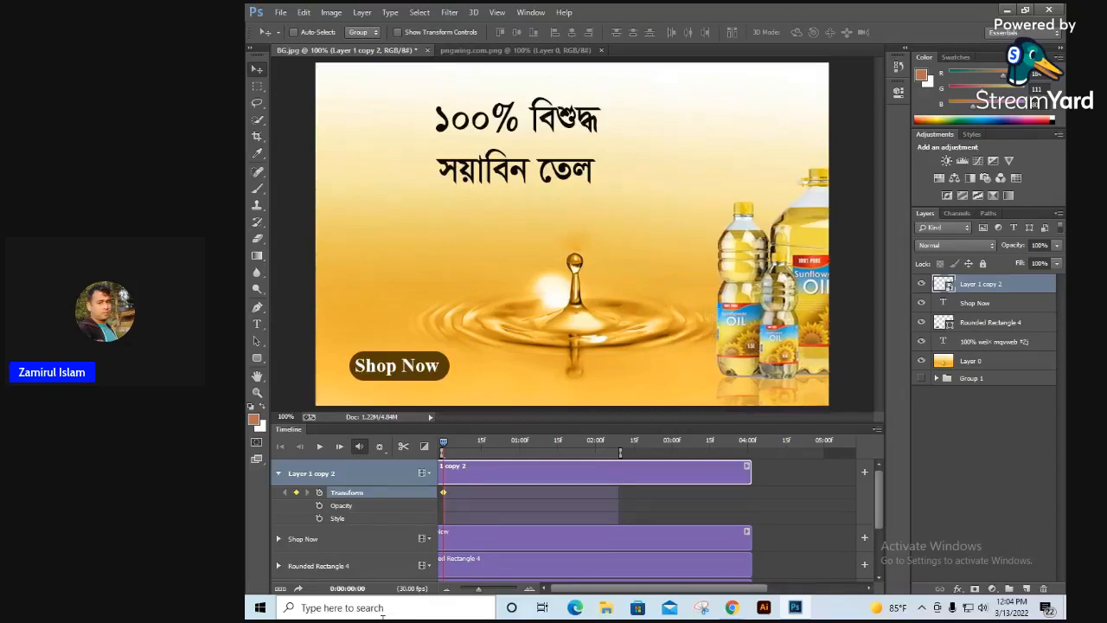
pyautogui.press('Right')
pyautogui.press('Right')
pyautogui.press('Right')
pyautogui.press('Right')
pyautogui.press('Right')
pyautogui.press('Right')
pyautogui.press('Right')
pyautogui.press('Right')
pyautogui.press('Right')
pyautogui.press('Right')
pyautogui.press('Right')
pyautogui.press('Right')
pyautogui.press('Right')
pyautogui.press('Right')
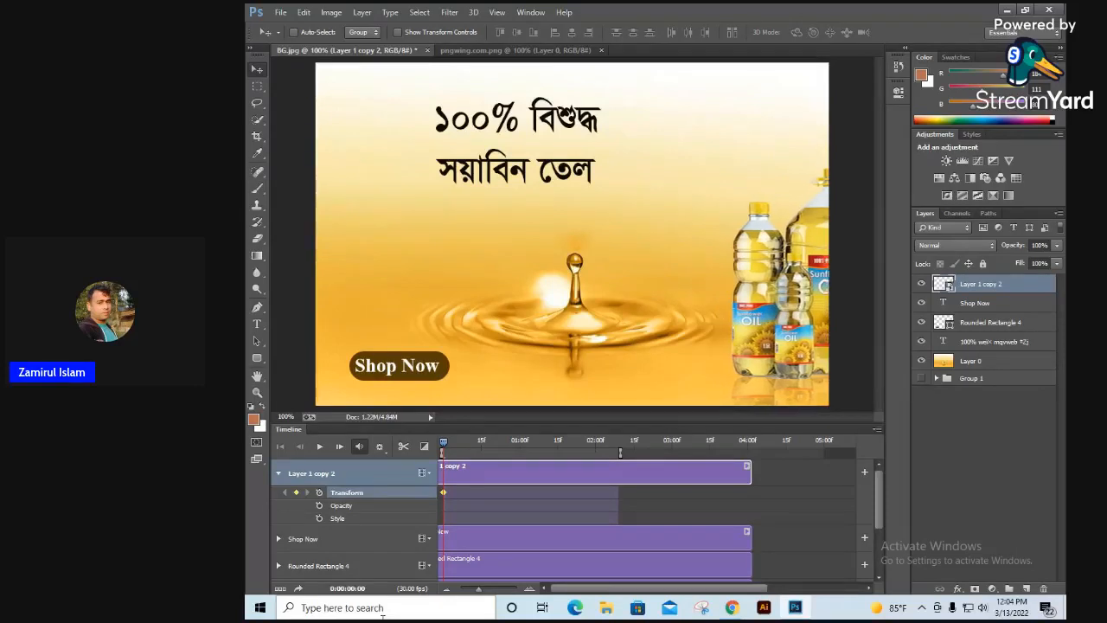
pyautogui.press('Right')
pyautogui.press('Right')
pyautogui.press('Right')
pyautogui.press('Right')
pyautogui.press('Right')
pyautogui.press('Right')
pyautogui.press('Right')
pyautogui.press('Right')
pyautogui.press('Right')
pyautogui.press('Right')
pyautogui.press('Right')
pyautogui.press('Right')
pyautogui.press('Right')
pyautogui.press('Right')
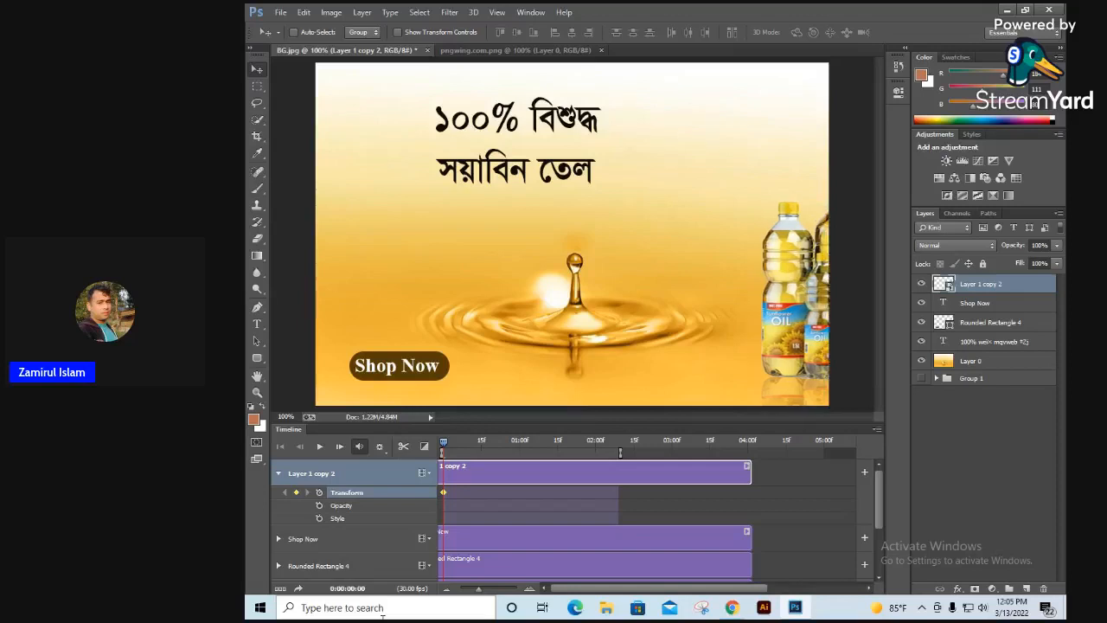
pyautogui.press('Right')
pyautogui.press('Right')
pyautogui.press('Right')
pyautogui.press('Right')
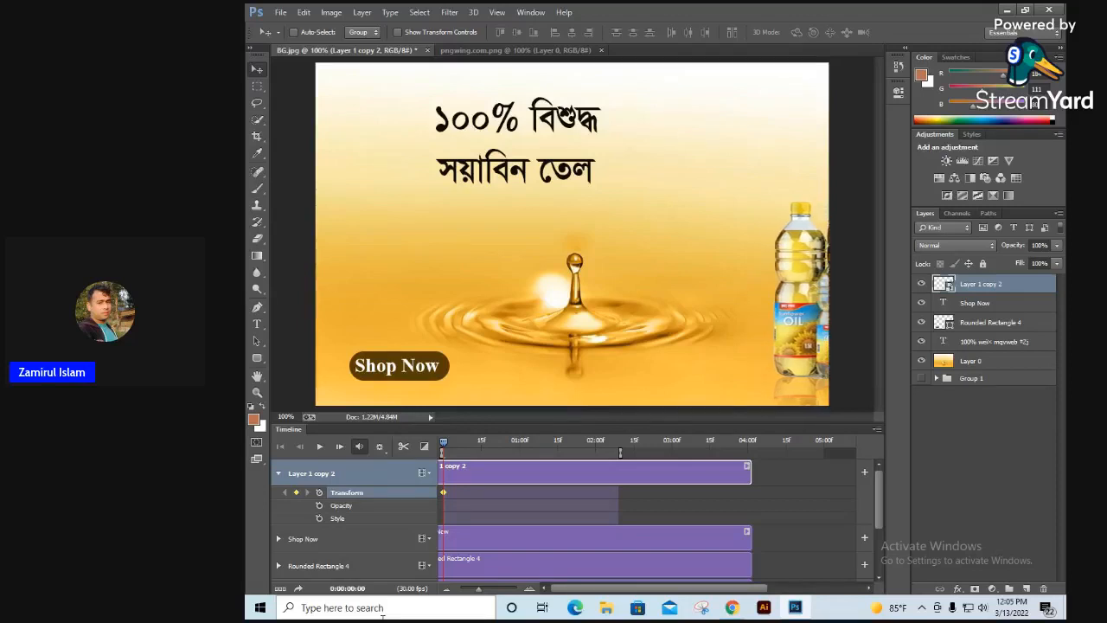
pyautogui.press('Right')
pyautogui.press('Right')
pyautogui.press('Right')
pyautogui.press('Right')
pyautogui.press('Right')
pyautogui.press('Right')
pyautogui.press('Right')
pyautogui.press('Right')
pyautogui.press('Right')
pyautogui.press('Right')
pyautogui.press('Right')
pyautogui.press('Right')
pyautogui.press('Right')
pyautogui.press('Right')
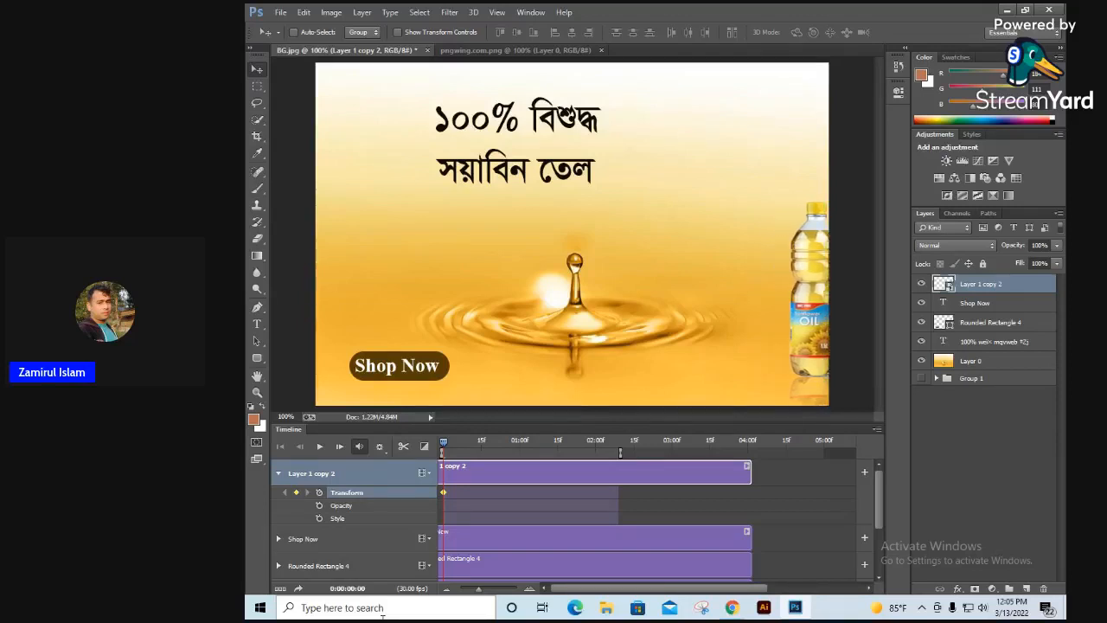
# Step: Nudge the bottles layer further right until it sits completely off the canvas at the 0:00:00:00 Transform keyframe
pyautogui.press('Right')
pyautogui.press('Right')
pyautogui.press('Right')
pyautogui.press('Right')
pyautogui.press('Right')
pyautogui.press('Right')
pyautogui.press('Right')
pyautogui.press('Right')
pyautogui.press('Right')
pyautogui.press('Right')
pyautogui.press('Right')
pyautogui.press('Right')
pyautogui.press('Right')
pyautogui.press('Right')
pyautogui.press('Right')
pyautogui.press('Right')
pyautogui.press('Right')
pyautogui.press('Right')
pyautogui.press('Right')
pyautogui.press('Right')
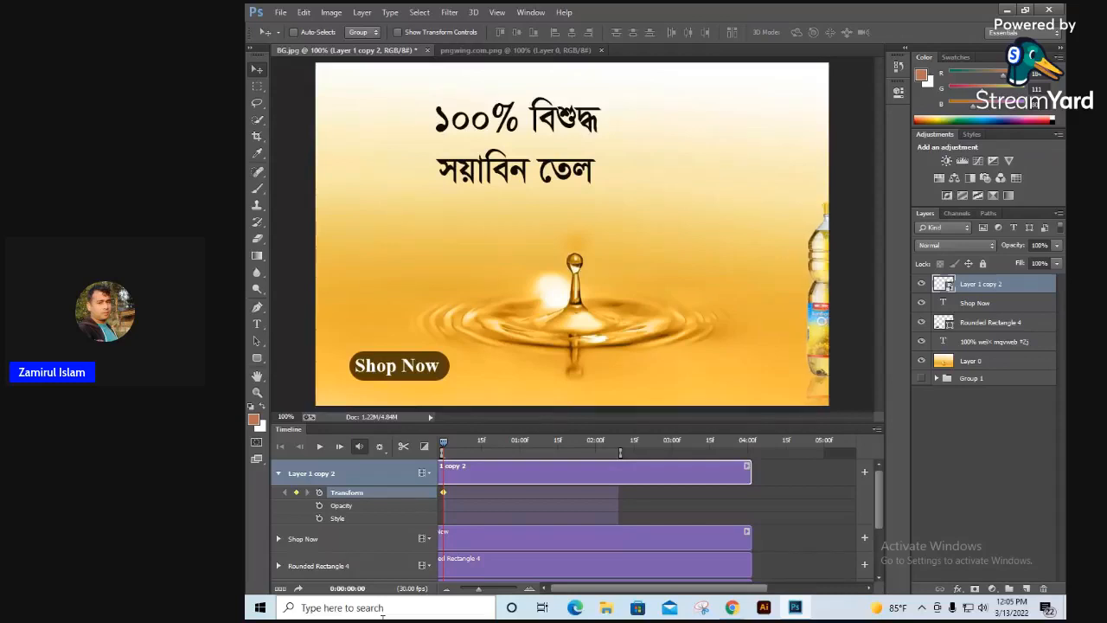
pyautogui.press('Right')
pyautogui.press('Right')
pyautogui.press('Right')
pyautogui.press('Right')
pyautogui.press('Right')
pyautogui.press('Right')
pyautogui.press('Right')
pyautogui.press('Right')
pyautogui.press('Right')
pyautogui.press('Right')
pyautogui.press('Right')
pyautogui.press('Right')
pyautogui.press('Right')
pyautogui.press('Right')
pyautogui.press('Right')
pyautogui.press('Right')
pyautogui.press('Right')
pyautogui.press('Right')
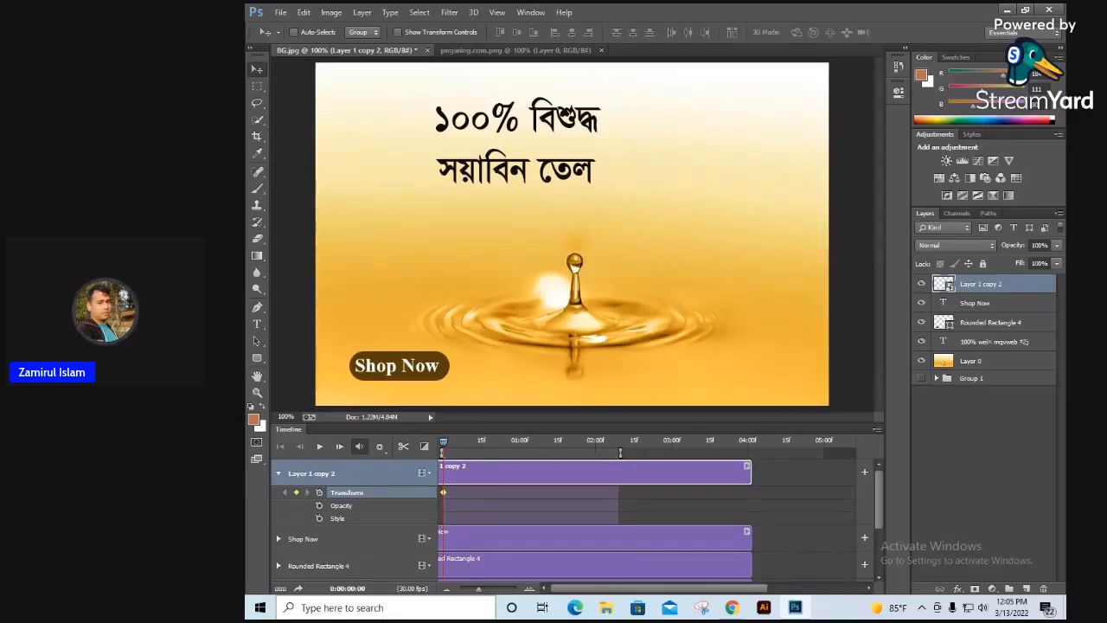
# Step: At 0:00:01:00, slide the bottles layer horizontally back into the right side of the banner to set its end position
pyautogui.click(520, 443)
pyautogui.press('Left')
pyautogui.press('Left')
pyautogui.press('Left')
pyautogui.press('Left')
pyautogui.press('Left')
pyautogui.press('Left')
pyautogui.press('Left')
pyautogui.press('Left')
pyautogui.press('Left')
pyautogui.press('Left')
pyautogui.press('Left')
pyautogui.press('Left')
pyautogui.press('Left')
pyautogui.press('Left')
pyautogui.press('Left')
pyautogui.press('Left')
pyautogui.press('Left')
pyautogui.press('Left')
pyautogui.press('Left')
pyautogui.press('Left')
pyautogui.press('Left')
pyautogui.press('Left')
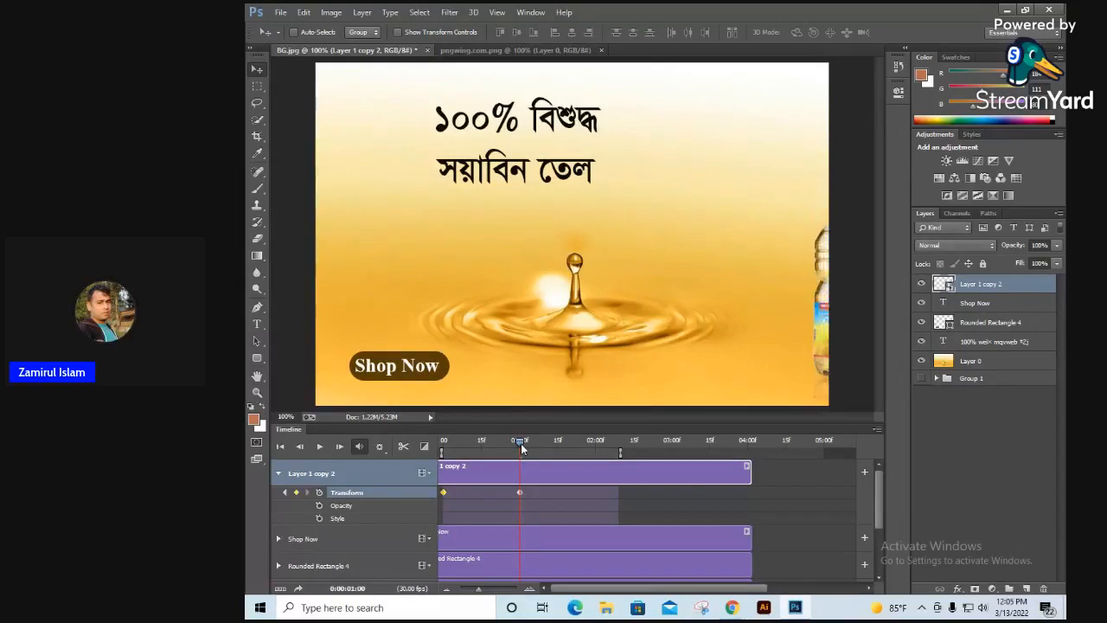
pyautogui.press('Left')
pyautogui.press('Left')
pyautogui.press('Left')
pyautogui.press('Left')
pyautogui.press('Left')
pyautogui.press('Left')
pyautogui.press('Left')
pyautogui.press('Left')
pyautogui.press('Left')
pyautogui.press('Left')
pyautogui.press('Left')
pyautogui.press('Left')
pyautogui.press('Left')
pyautogui.press('Left')
pyautogui.press('Left')
pyautogui.press('Left')
pyautogui.press('Left')
pyautogui.press('Left')
pyautogui.press('Left')
pyautogui.press('Left')
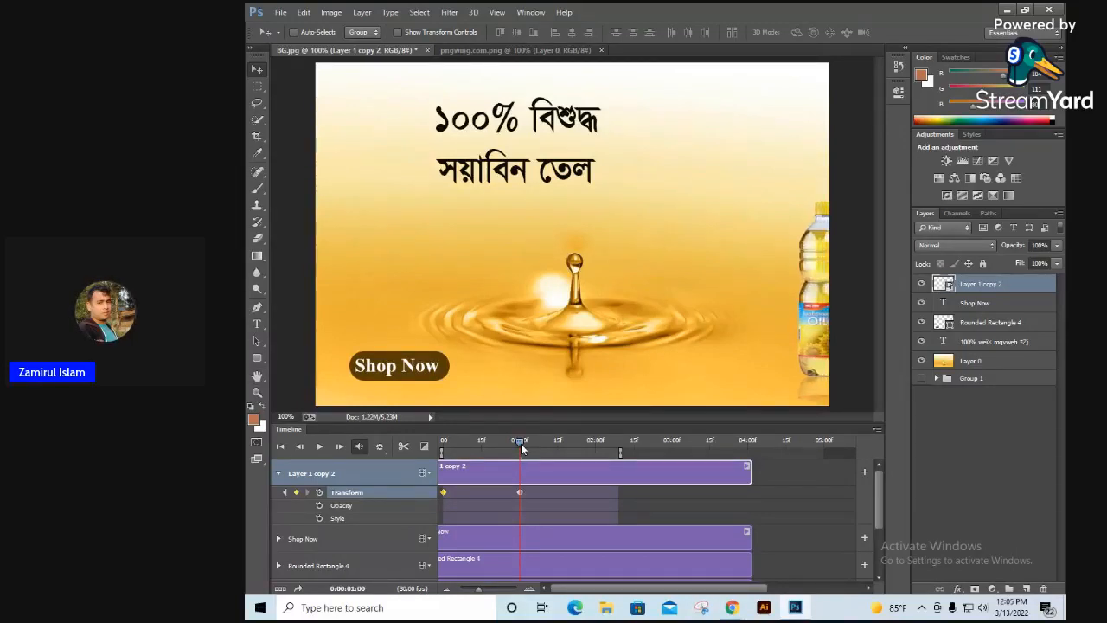
pyautogui.press('Left')
pyautogui.press('Left')
pyautogui.press('Left')
pyautogui.press('Left')
pyautogui.press('Left')
pyautogui.press('Left')
pyautogui.press('Left')
pyautogui.press('Left')
pyautogui.press('Left')
pyautogui.press('Left')
pyautogui.press('Left')
pyautogui.press('Left')
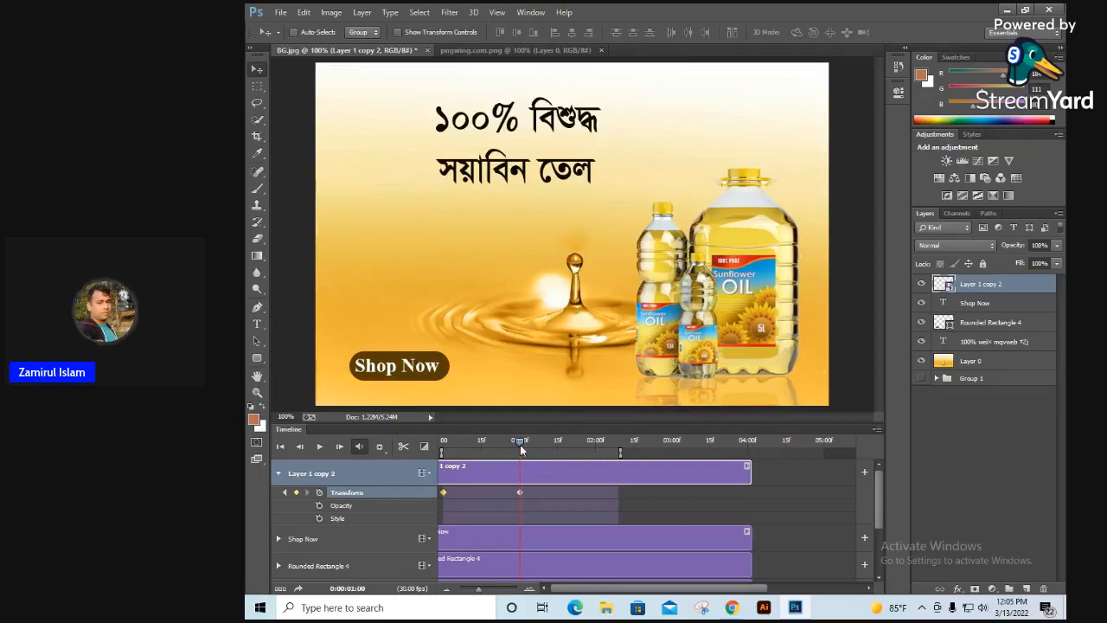
# Step: Play the timeline from 0:00:00:00 to preview the bottles' slide-in, then stop playback
pyautogui.moveTo(521, 449); pyautogui.dragTo(443, 450)
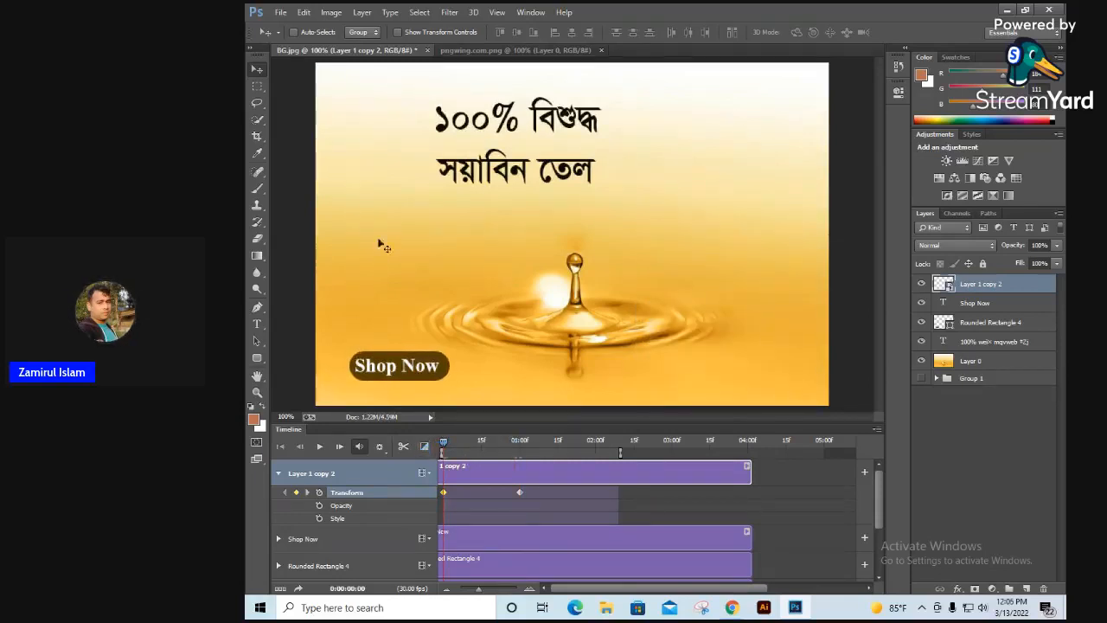
pyautogui.click(319, 446)
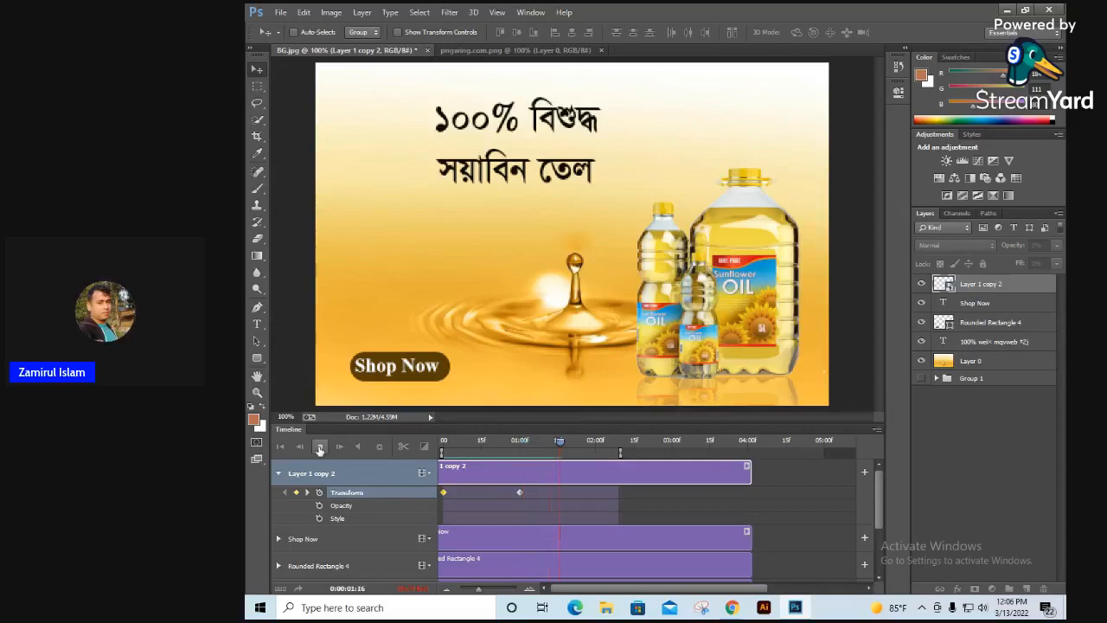
pyautogui.click(319, 447)
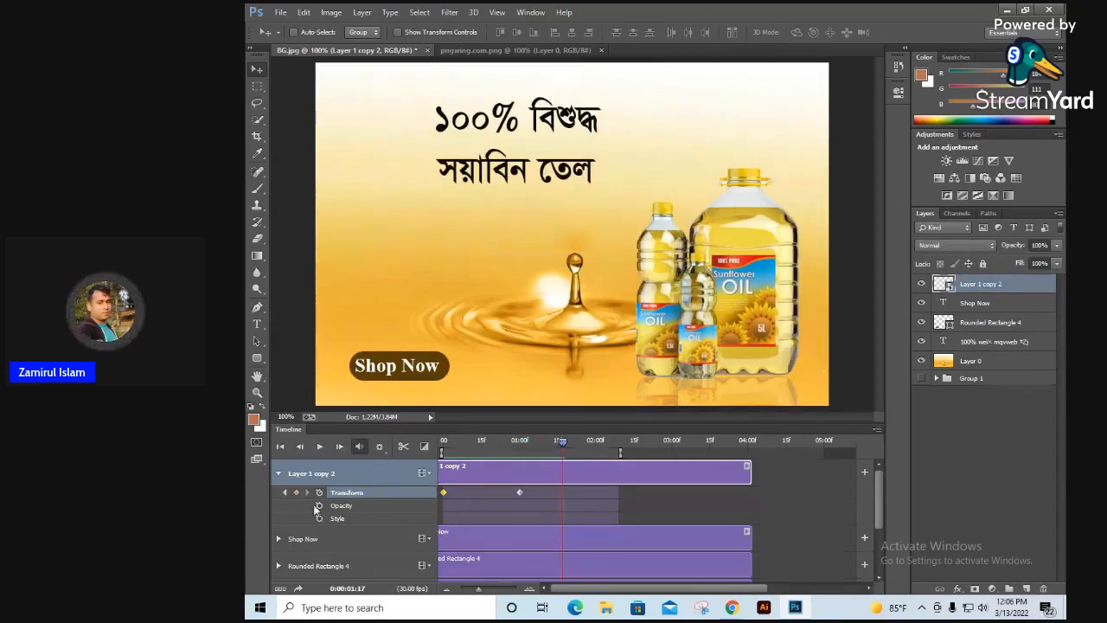
# Step: Expand the Shop Now layer's animation properties alongside the bottles layer's and return the playhead to 0:00:00:00
pyautogui.click(279, 473)
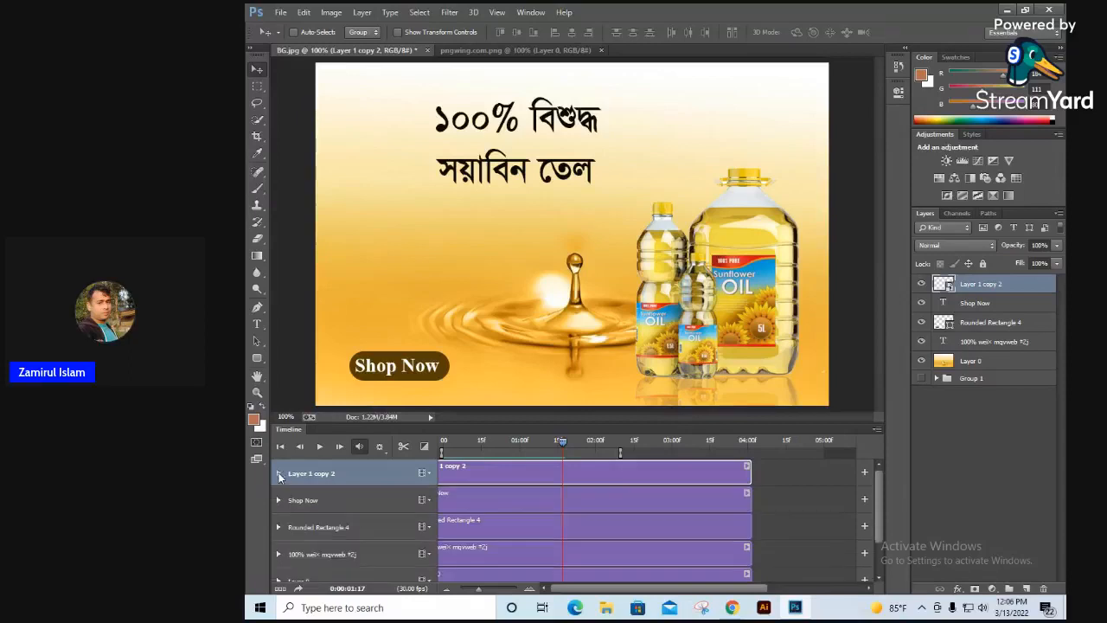
pyautogui.scroll(-1, 882, 494)
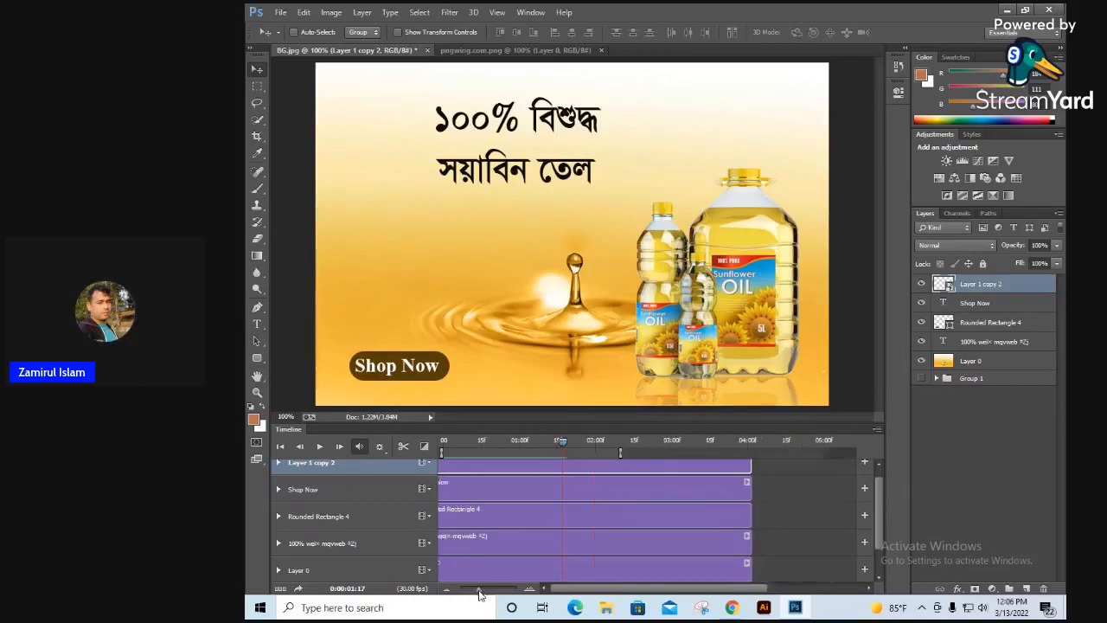
pyautogui.moveTo(479, 591); pyautogui.dragTo(479, 594)
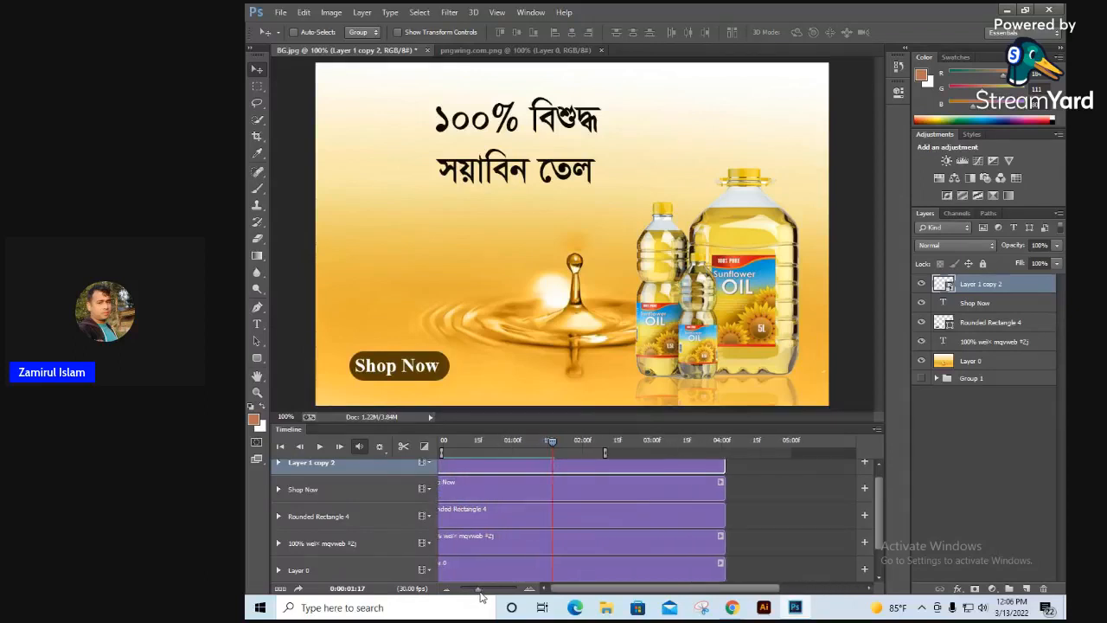
pyautogui.click(279, 490)
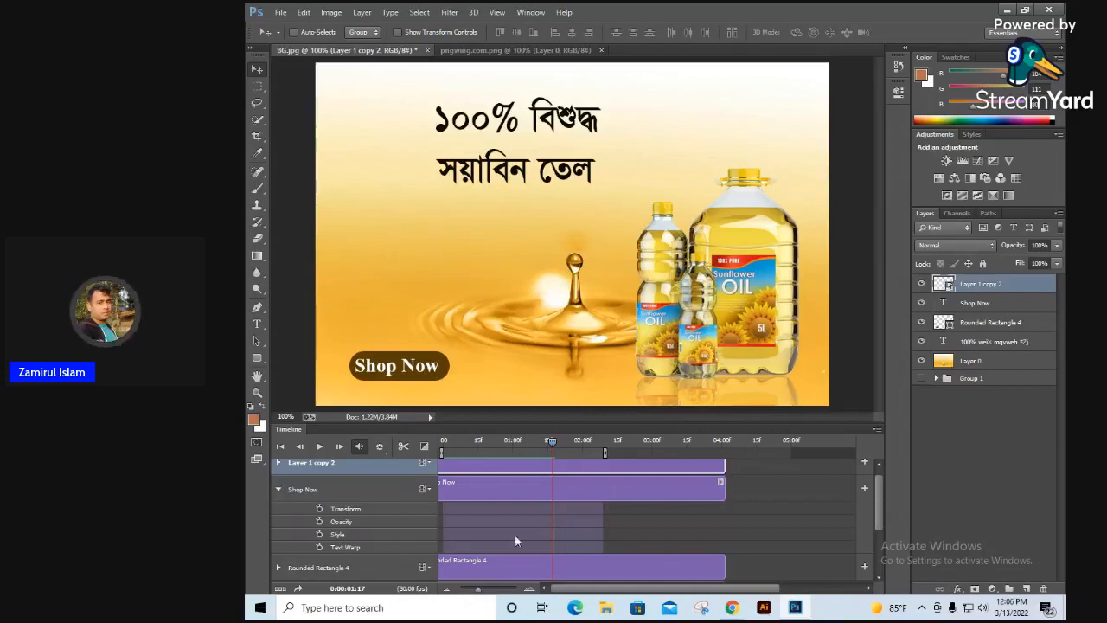
pyautogui.click(279, 463)
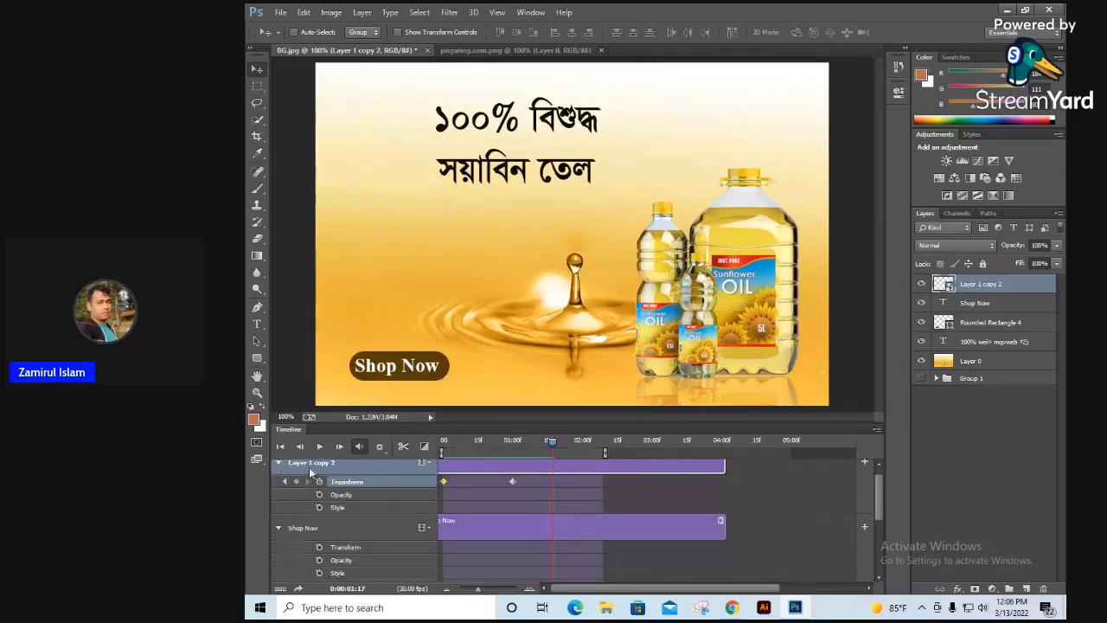
pyautogui.click(444, 442)
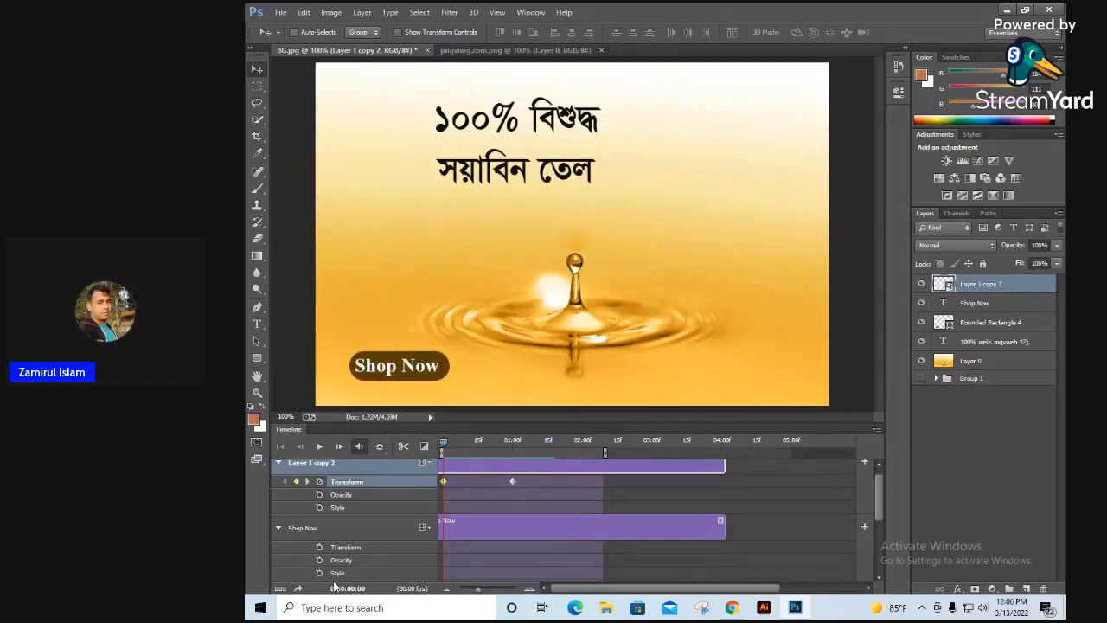
# Step: Choose the Fade With Color transition and set its transition color to a dark green
pyautogui.click(425, 447)
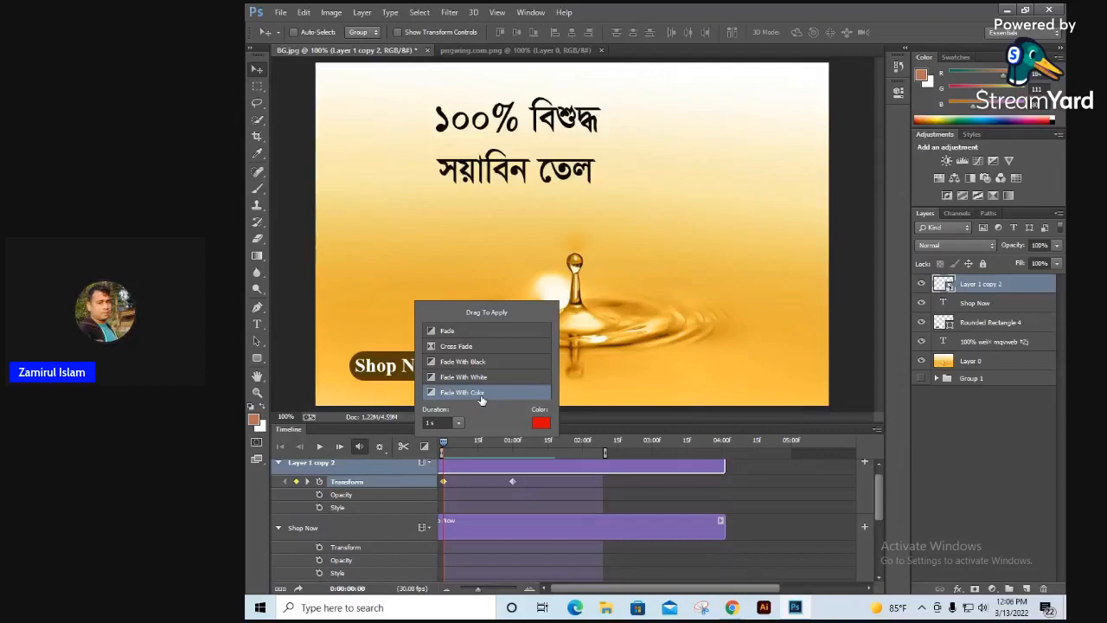
pyautogui.click(542, 423)
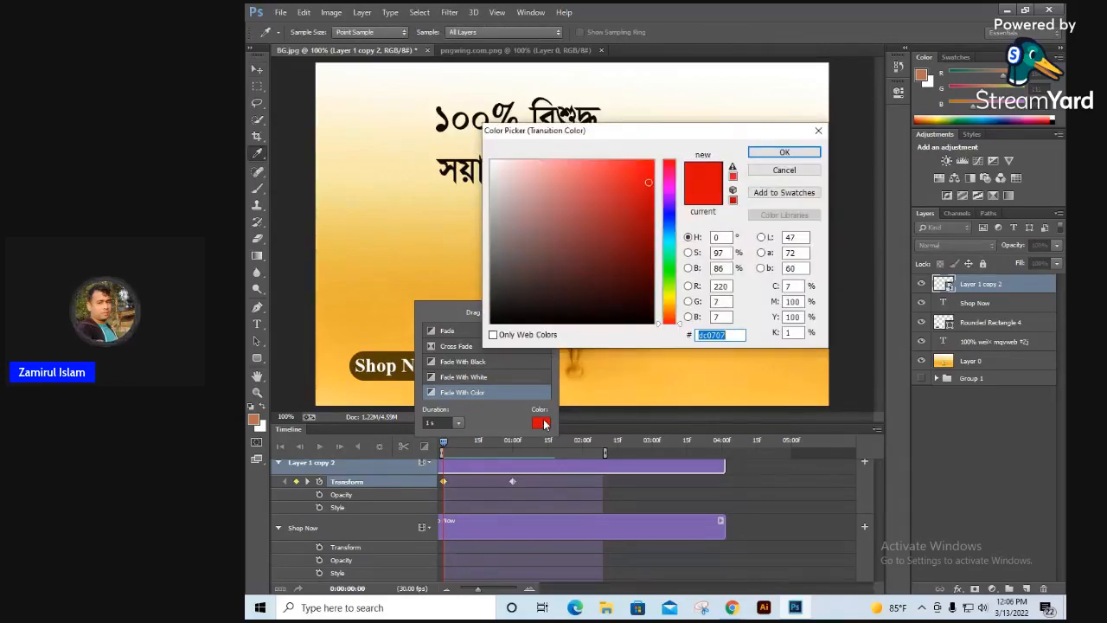
pyautogui.click(666, 274)
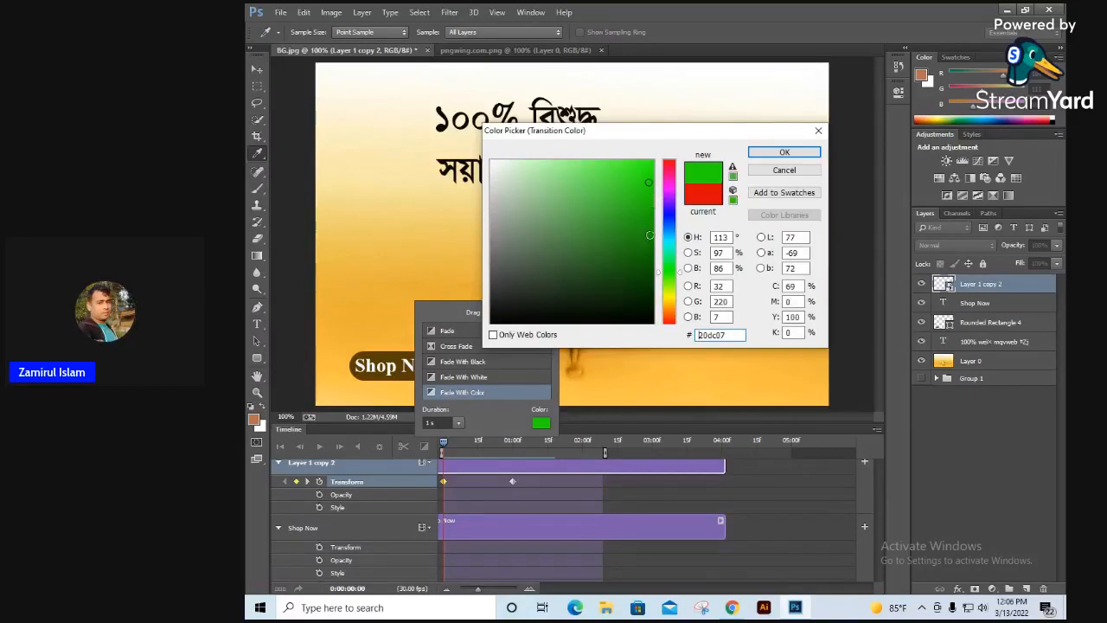
pyautogui.click(650, 236)
pyautogui.click(785, 153)
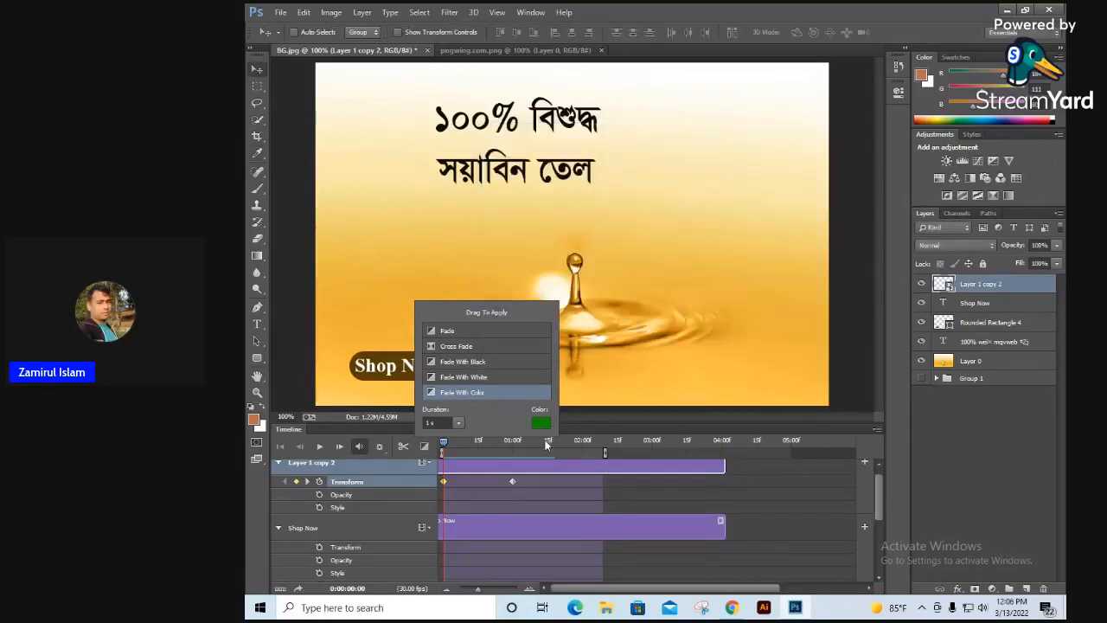
# Step: Apply the green Fade With Color transition to the start of the Shop Now clip, ending at 0:00:01:00, and scrub through it
pyautogui.moveTo(435, 393)
pyautogui.mouseDown()
pyautogui.moveTo(453, 502)
pyautogui.moveTo(445, 528)
pyautogui.mouseUp()
pyautogui.moveTo(444, 533); pyautogui.dragTo(512, 533)
pyautogui.press('space')
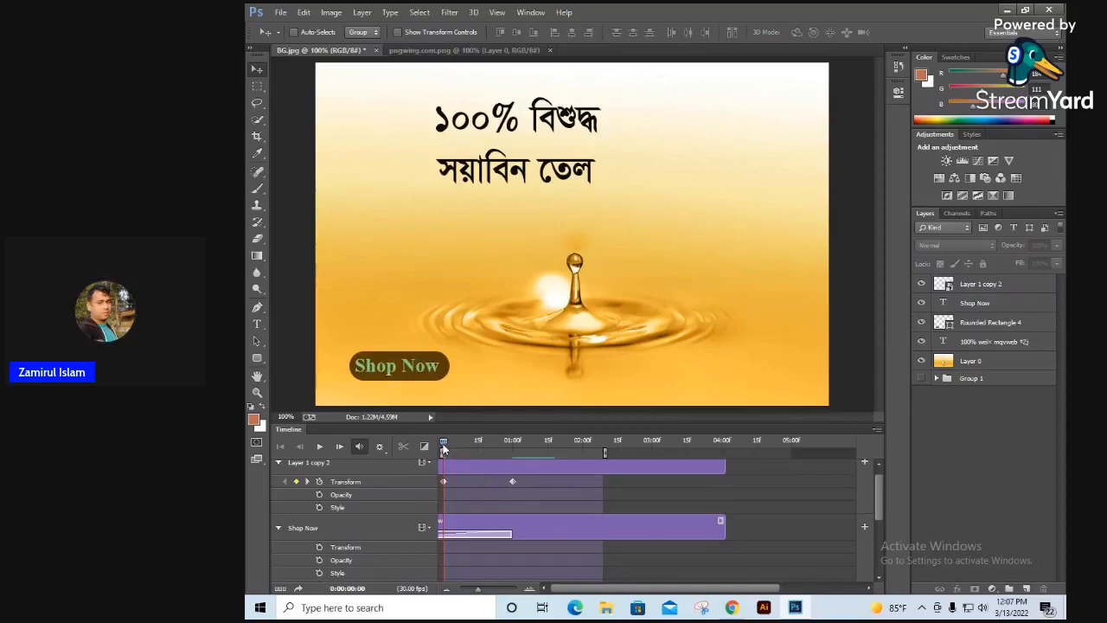
pyautogui.moveTo(502, 456); pyautogui.dragTo(510, 487)
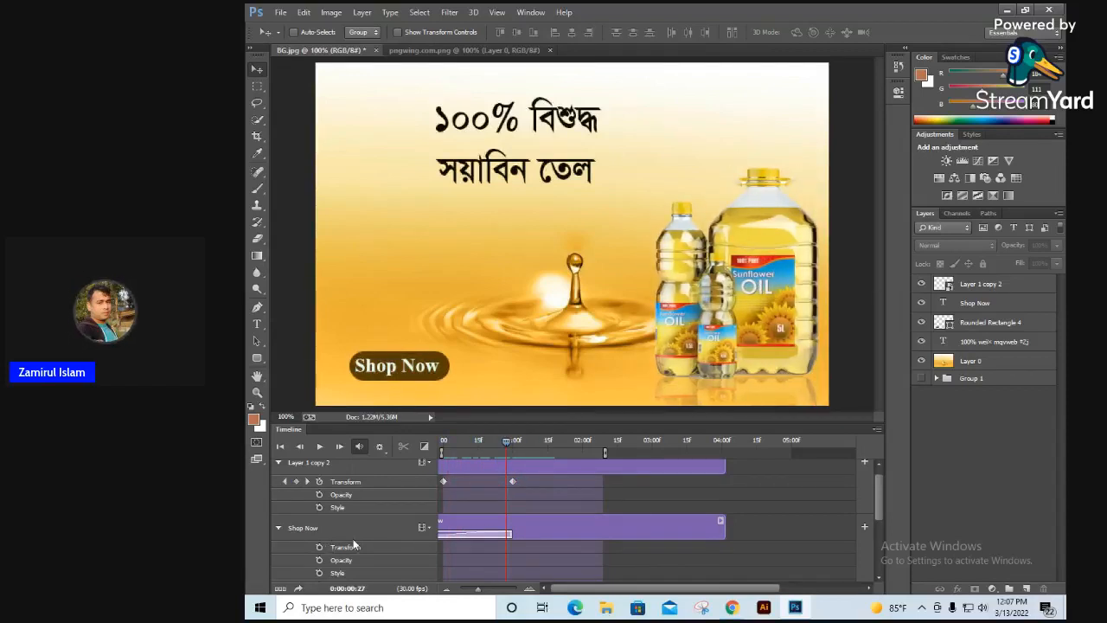
# Step: Collapse the Shop Now layer's animation properties and expand those of the Bengali headline text layer
pyautogui.click(279, 529)
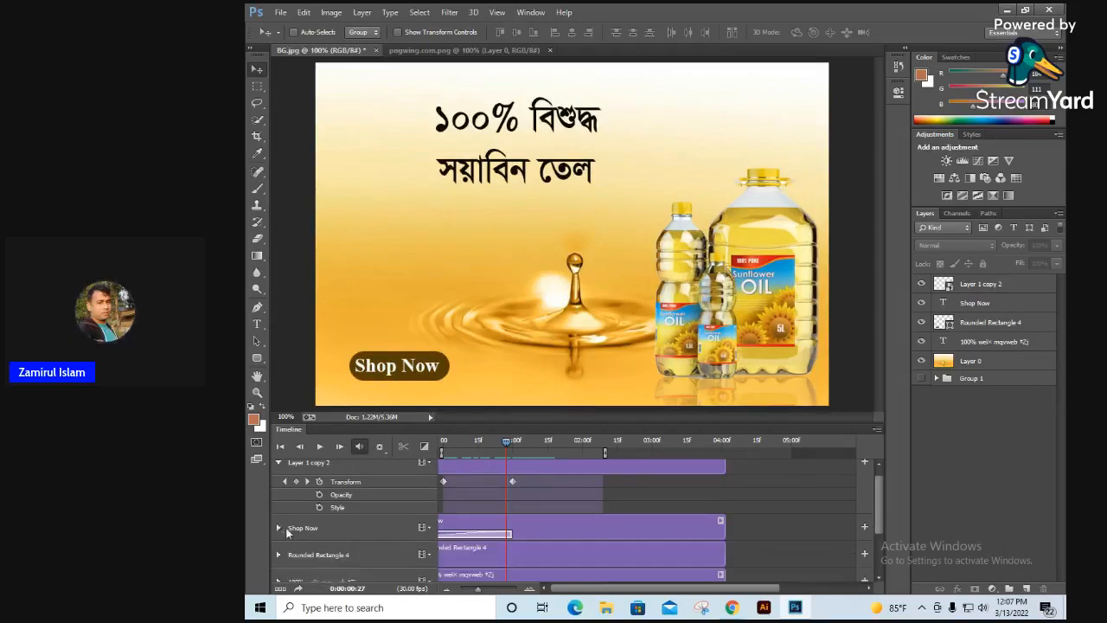
pyautogui.moveTo(882, 493); pyautogui.dragTo(882, 520)
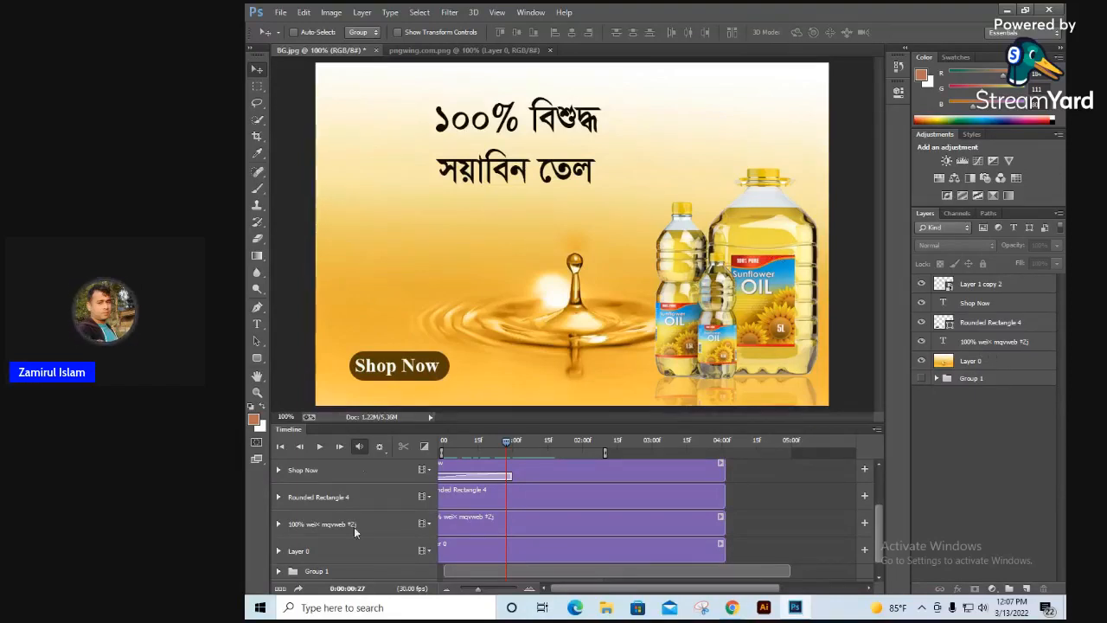
pyautogui.click(277, 524)
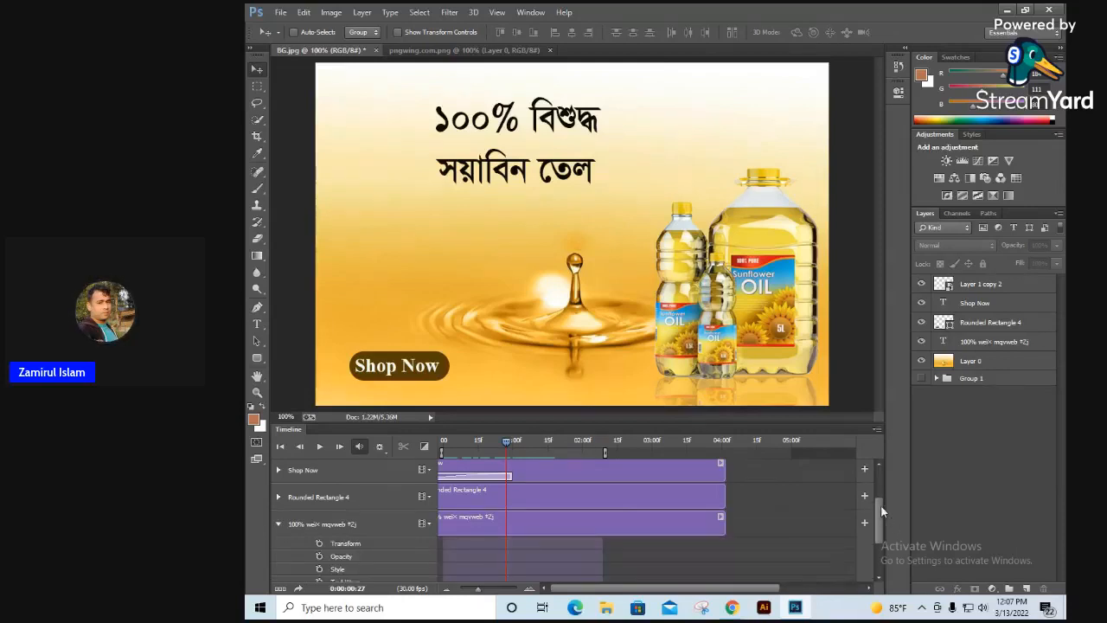
pyautogui.moveTo(881, 505); pyautogui.dragTo(878, 535)
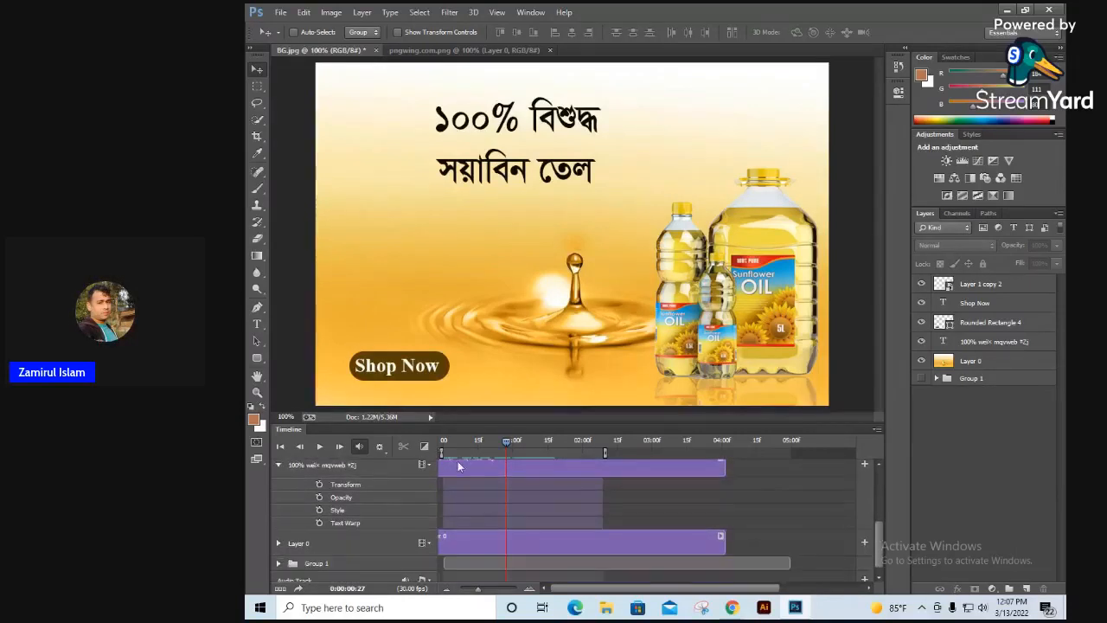
pyautogui.moveTo(883, 545); pyautogui.dragTo(883, 502)
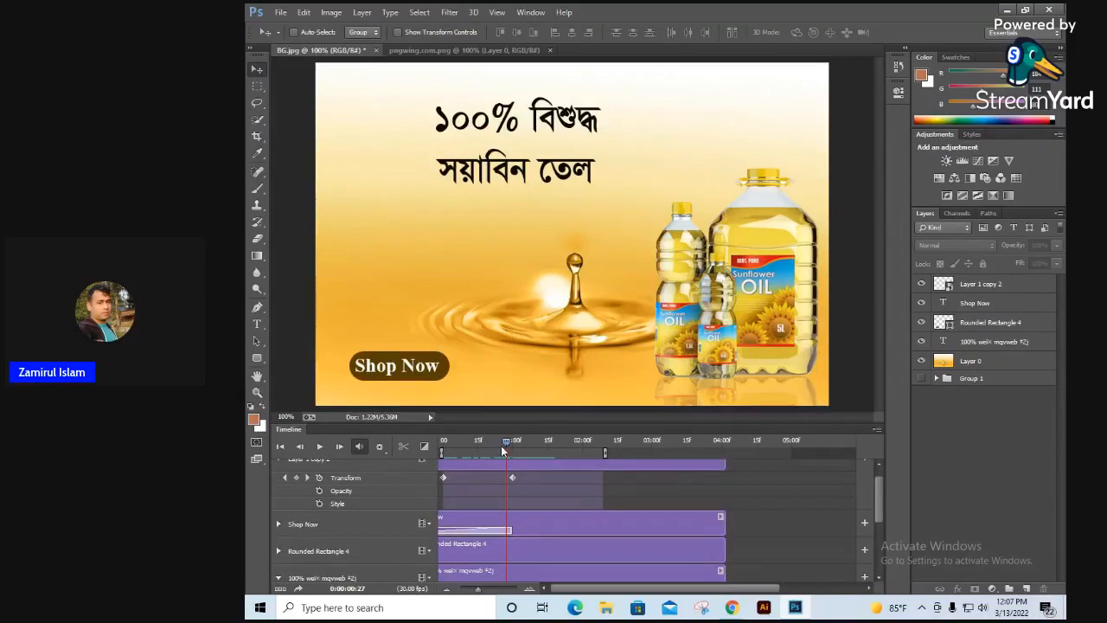
# Step: Return the playhead to 0:00:00:00 and enable Transform keyframing on the headline text layer there
pyautogui.moveTo(507, 444); pyautogui.dragTo(467, 453)
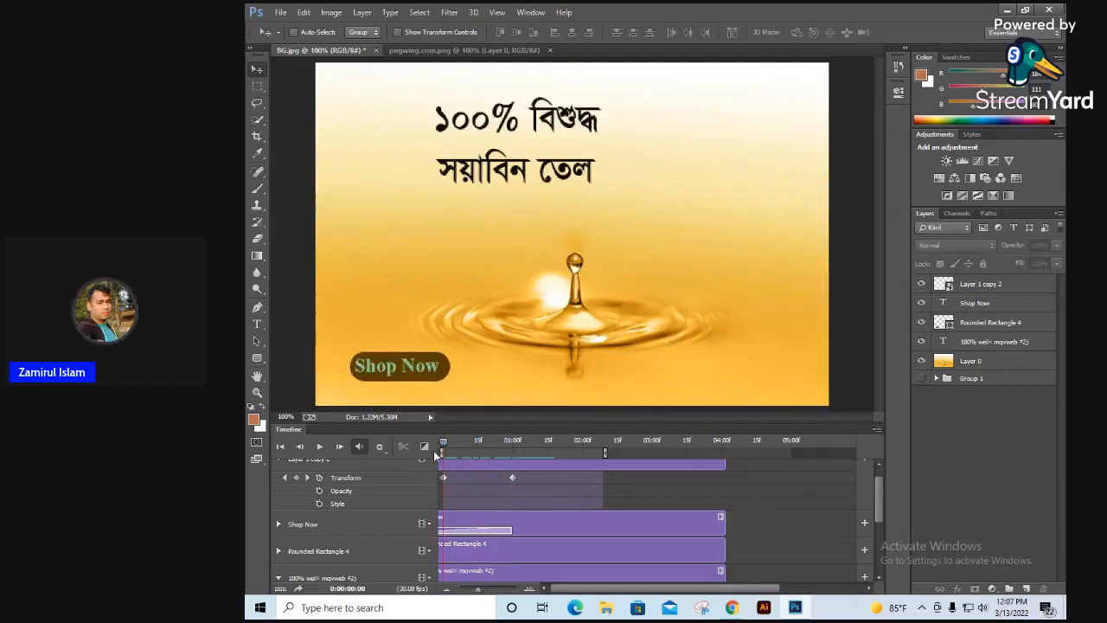
pyautogui.click(435, 456)
pyautogui.moveTo(880, 490); pyautogui.dragTo(884, 528)
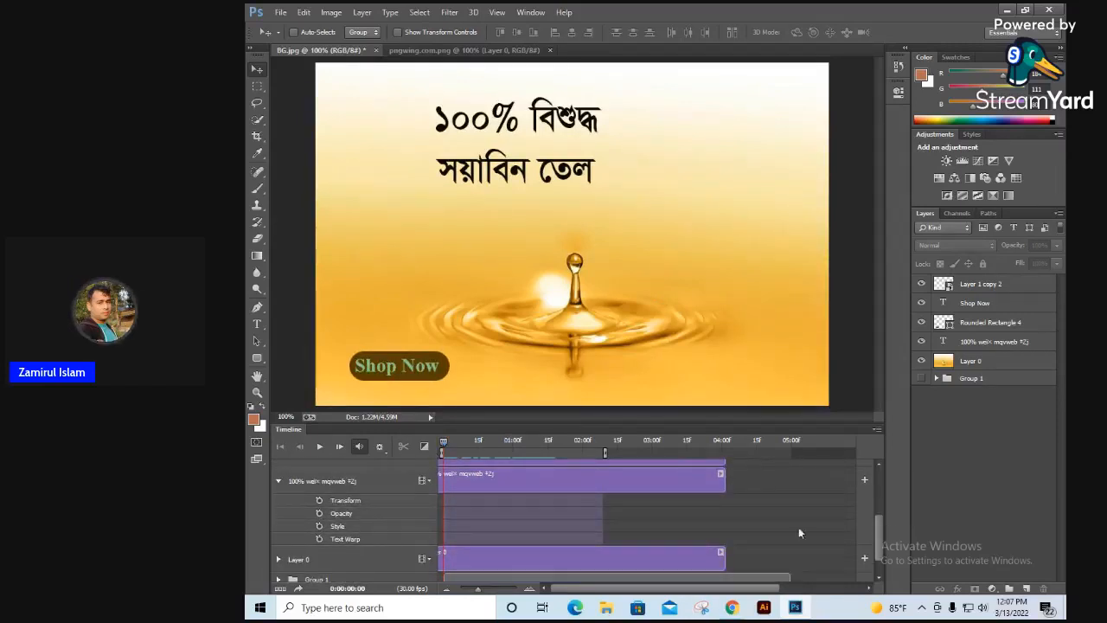
pyautogui.click(318, 502)
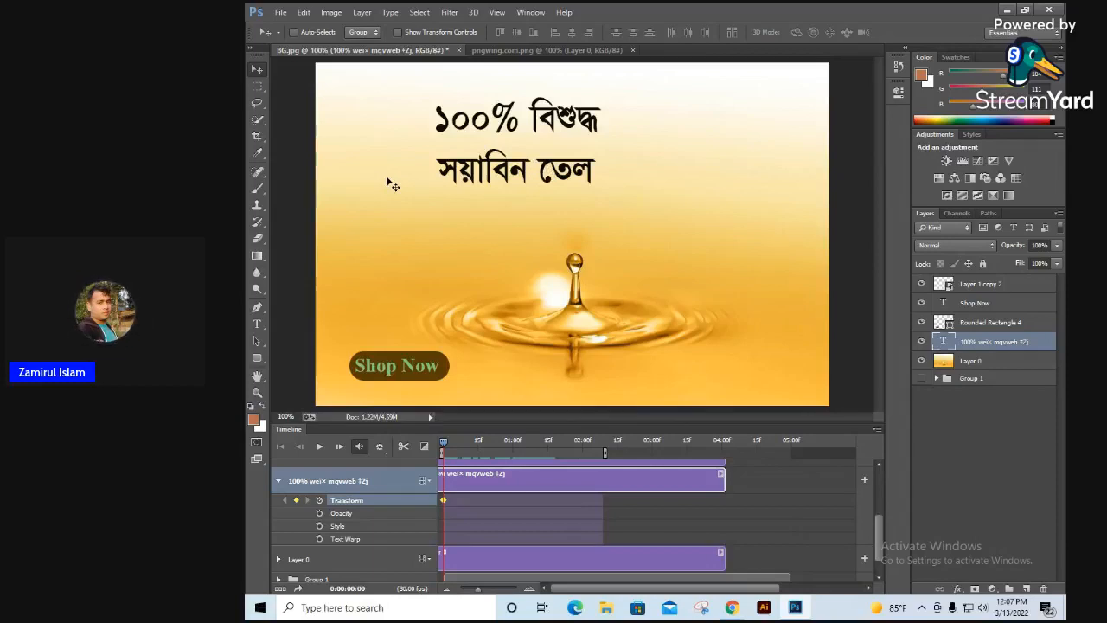
# Step: Shrink the headline around its centre to a tiny dot, about 0.5% wide and 3% high, at 0:00:00:00
pyautogui.hotkey('ctrl', 't')
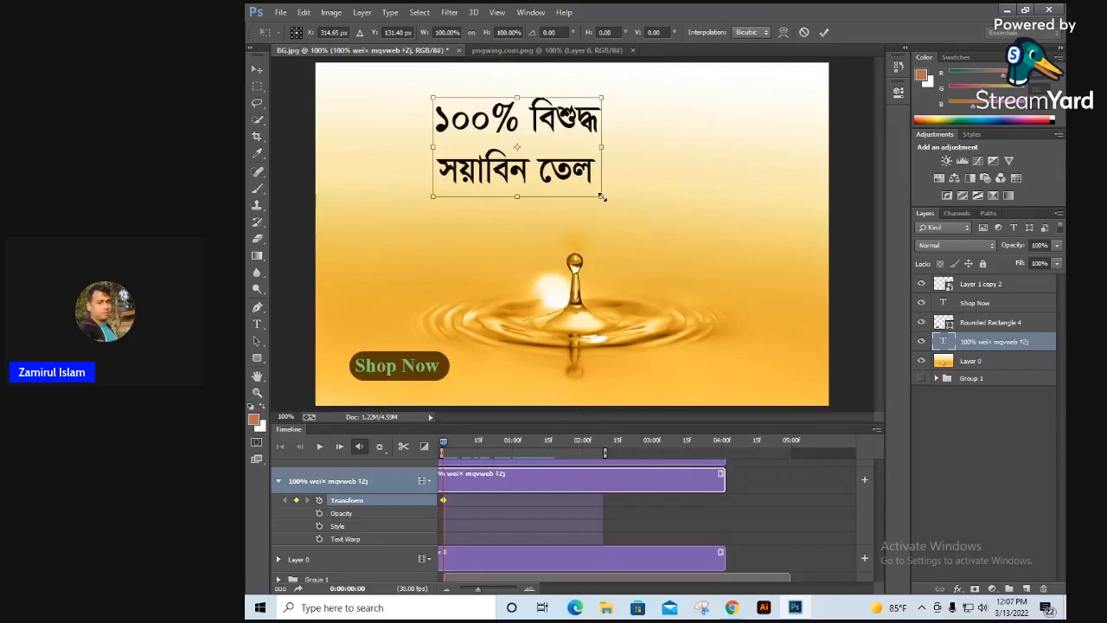
pyautogui.moveTo(603, 197); pyautogui.dragTo(517, 147)
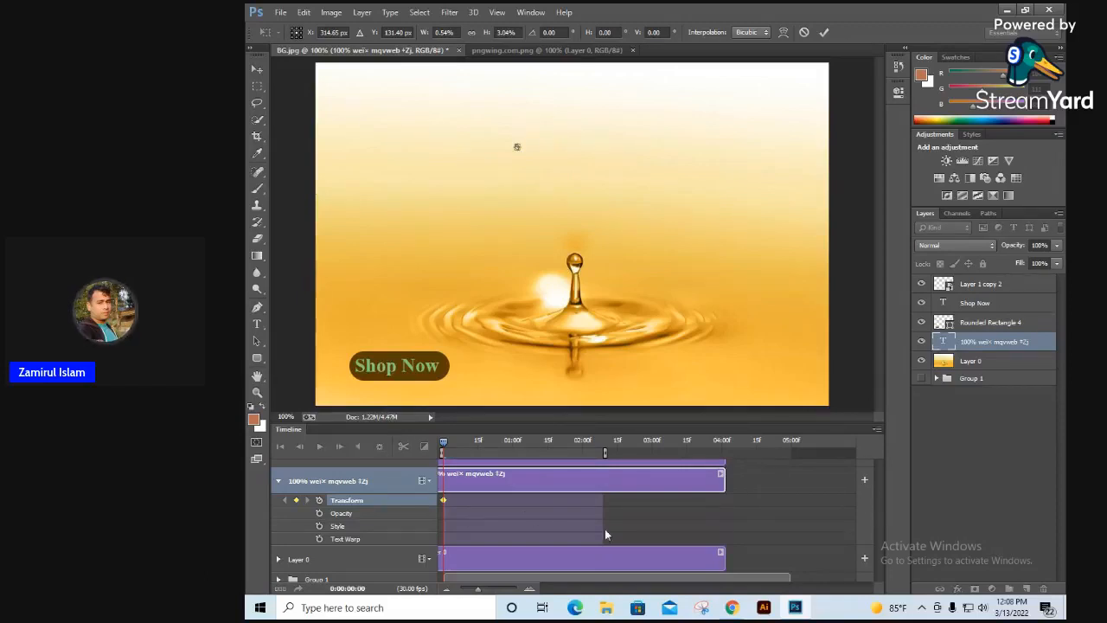
pyautogui.press('Return')
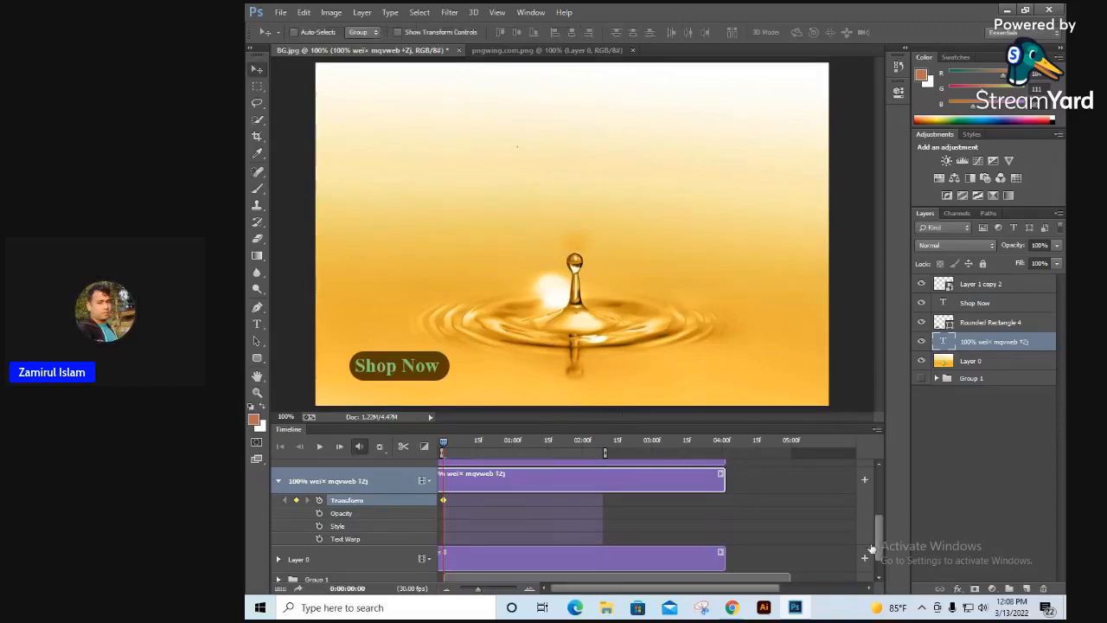
# Step: Scale the headline up around its centre to about 18278% wide and 3972% high at 0:00:00:29, and scrub back to the start
pyautogui.moveTo(880, 536); pyautogui.dragTo(881, 504)
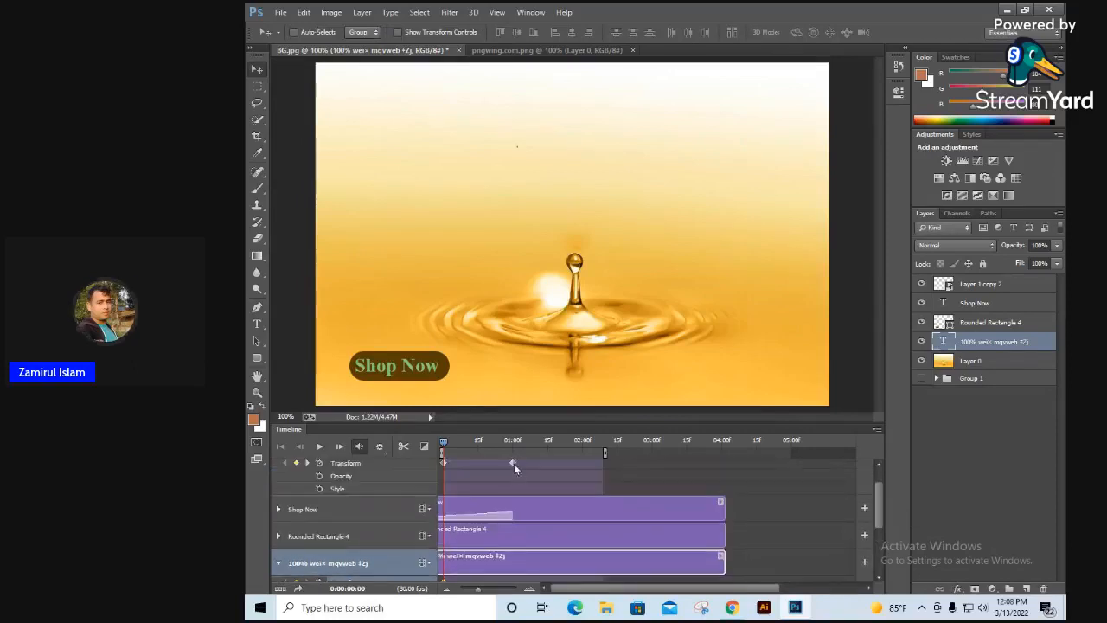
pyautogui.click(511, 440)
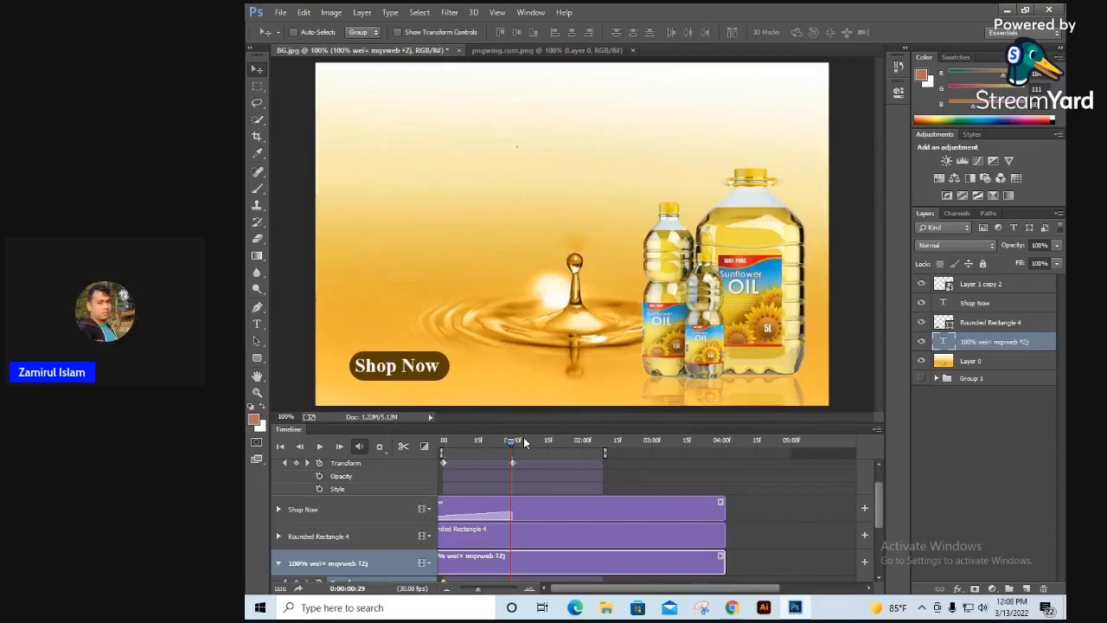
pyautogui.hotkey('ctrl', 't')
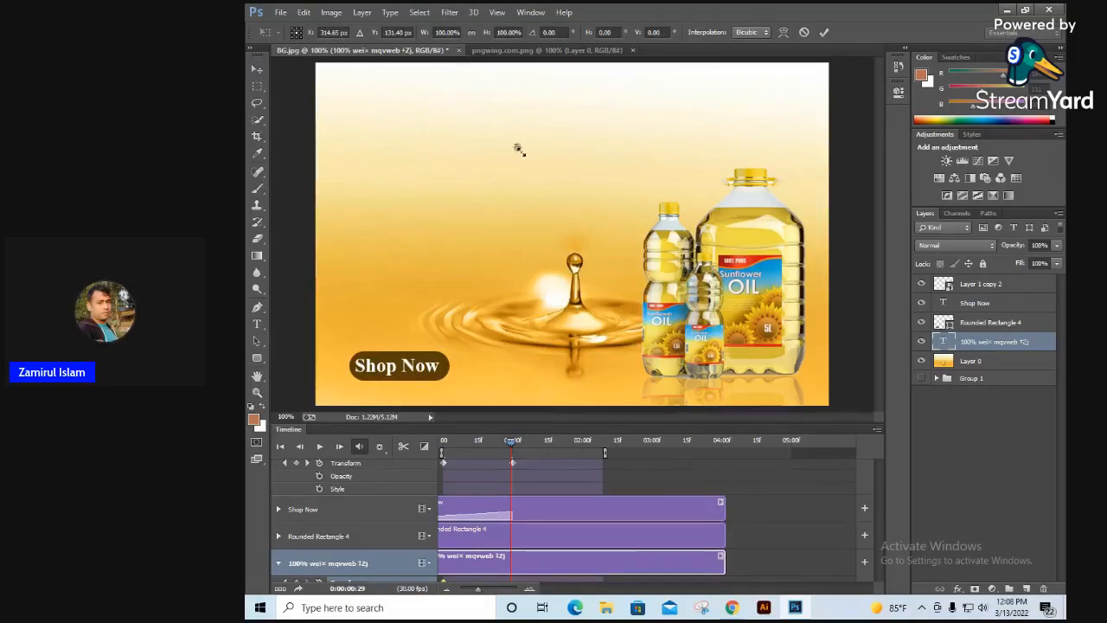
pyautogui.moveTo(517, 148); pyautogui.dragTo(604, 208)
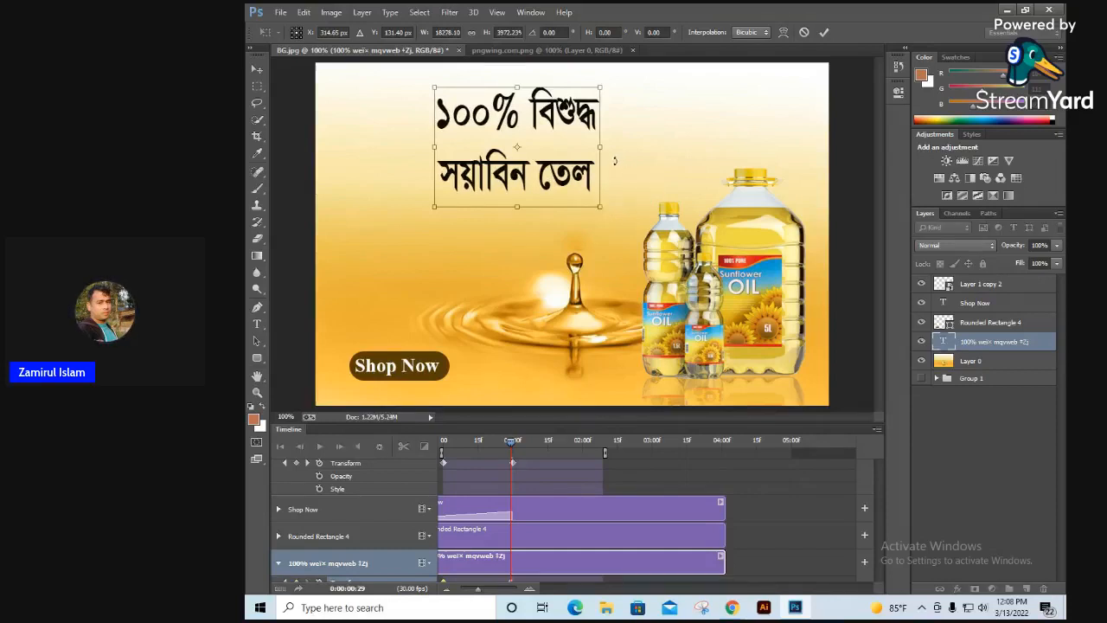
pyautogui.press('Return')
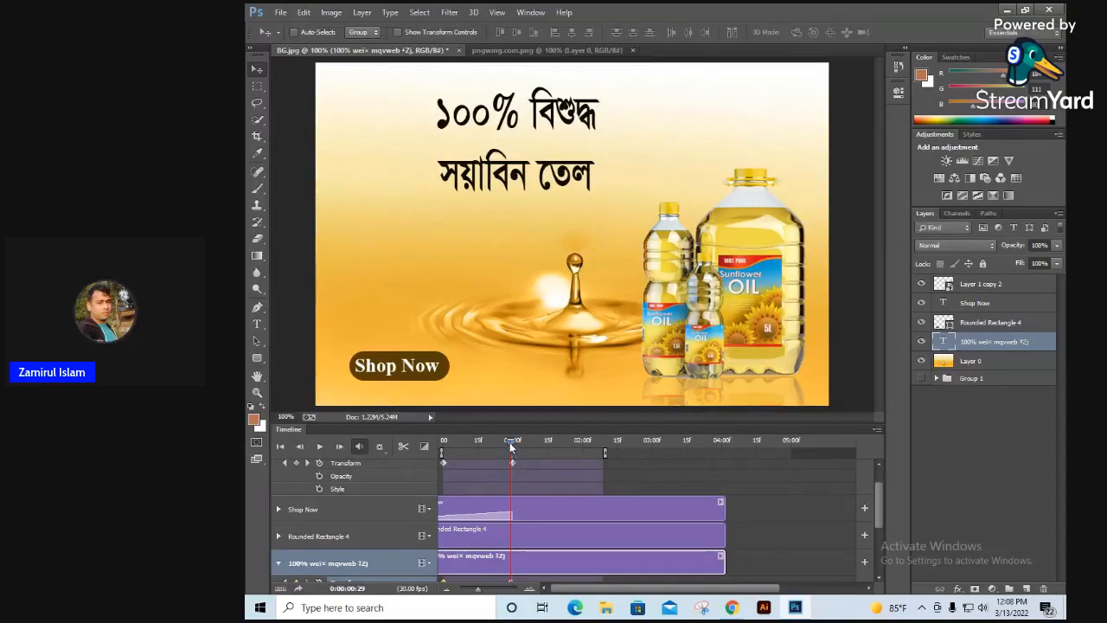
pyautogui.moveTo(507, 445)
pyautogui.mouseDown()
pyautogui.moveTo(442, 447)
pyautogui.moveTo(508, 452)
pyautogui.moveTo(442, 460)
pyautogui.moveTo(514, 452)
pyautogui.moveTo(424, 467)
pyautogui.mouseUp()
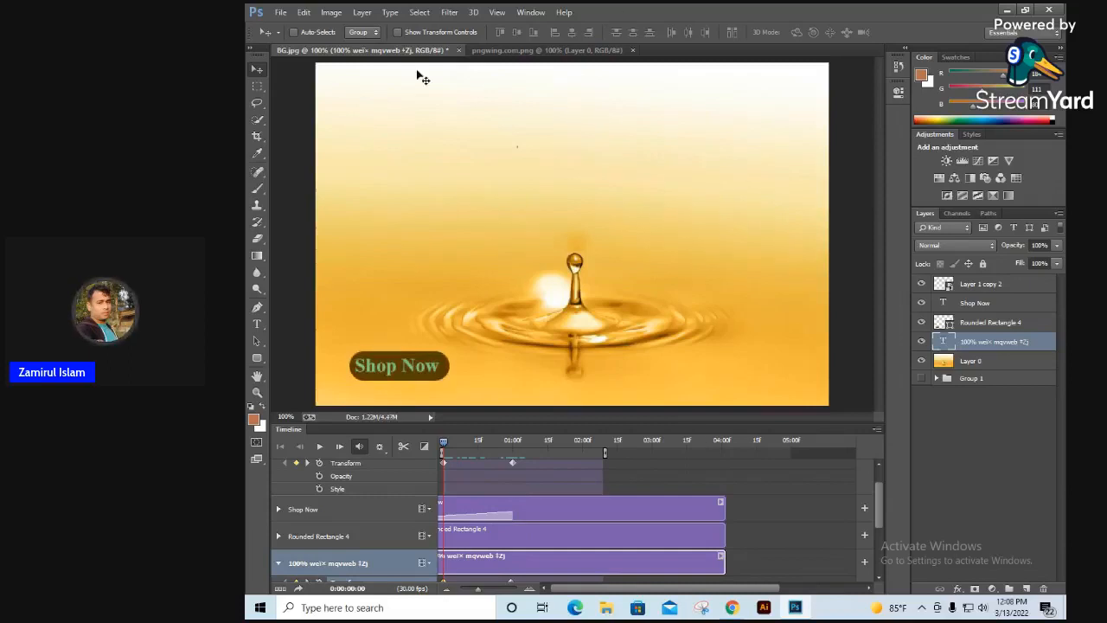
pyautogui.moveTo(446, 451)
pyautogui.mouseDown()
pyautogui.moveTo(500, 452)
pyautogui.moveTo(437, 452)
pyautogui.mouseUp()
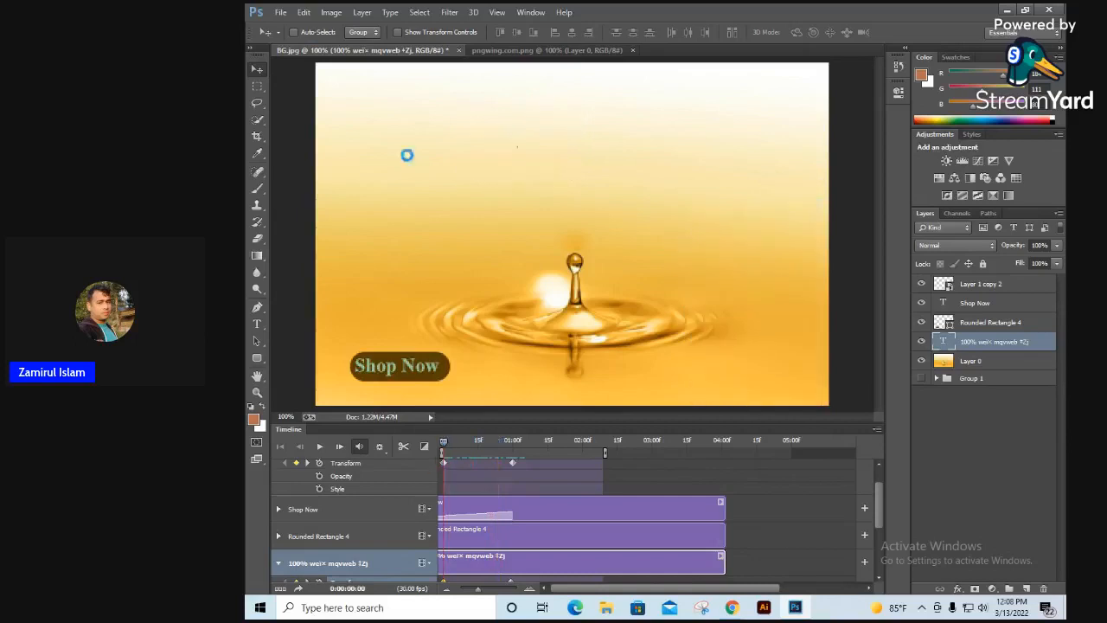
# Step: Set up a Save for Web GIF export with looping set to Forever, and preview the whole banner playing
pyautogui.click(281, 13)
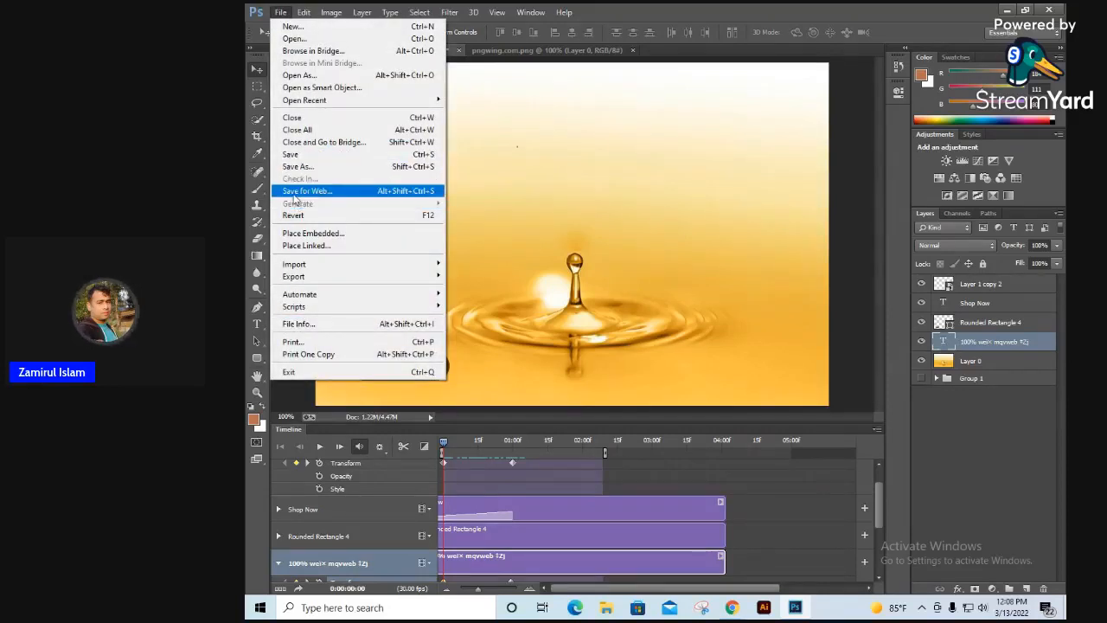
pyautogui.click(324, 192)
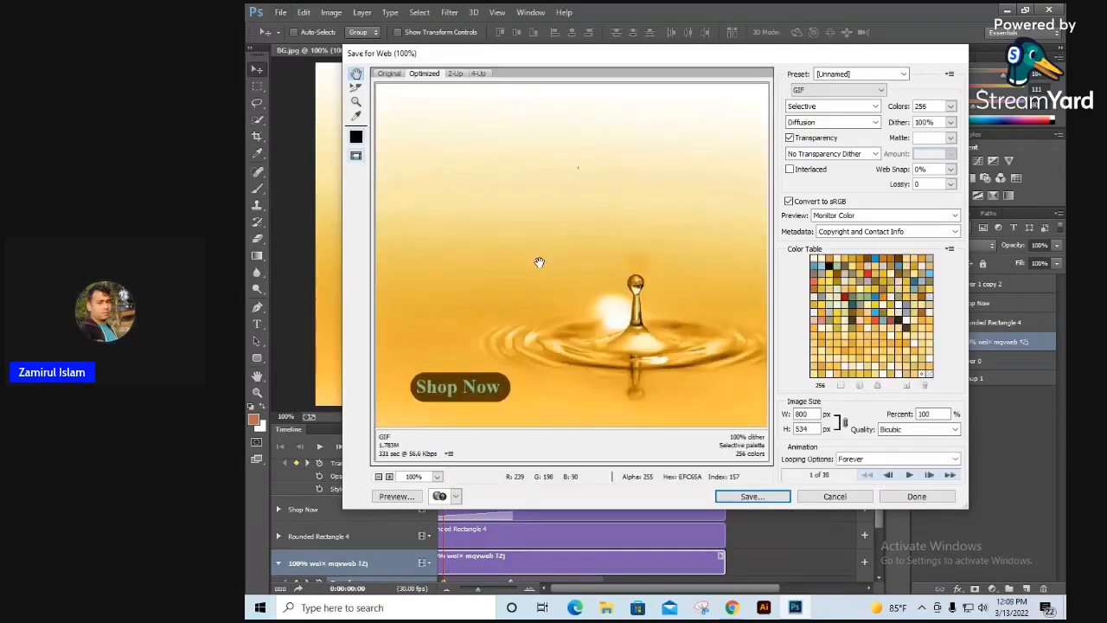
pyautogui.press('alt')
pyautogui.keyDown('alt'); pyautogui.click(580, 309); pyautogui.keyUp('alt')
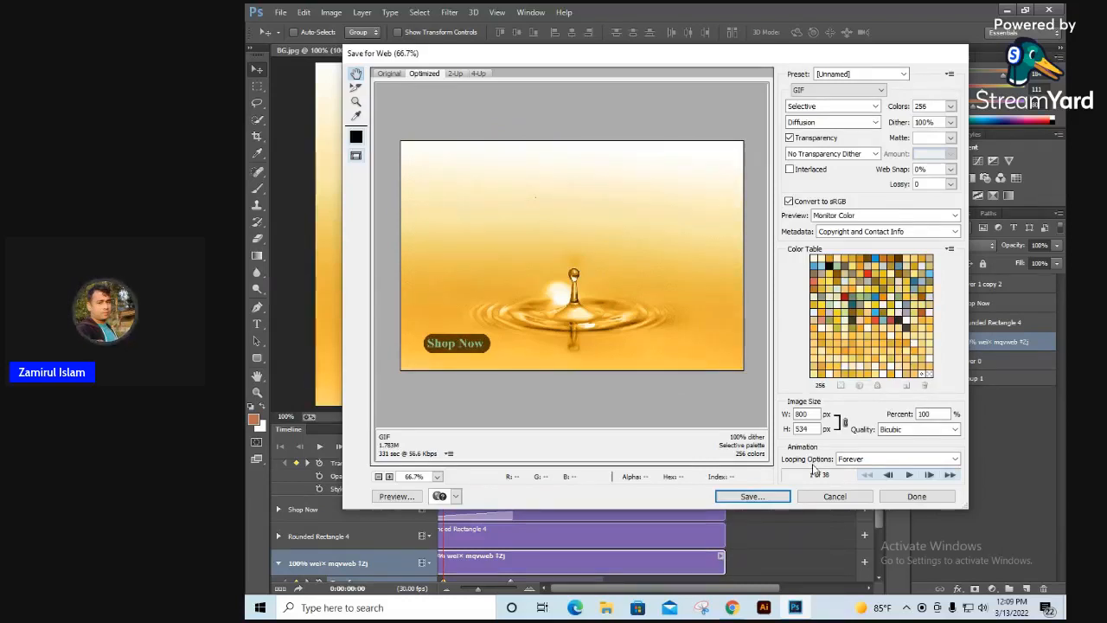
pyautogui.click(887, 461)
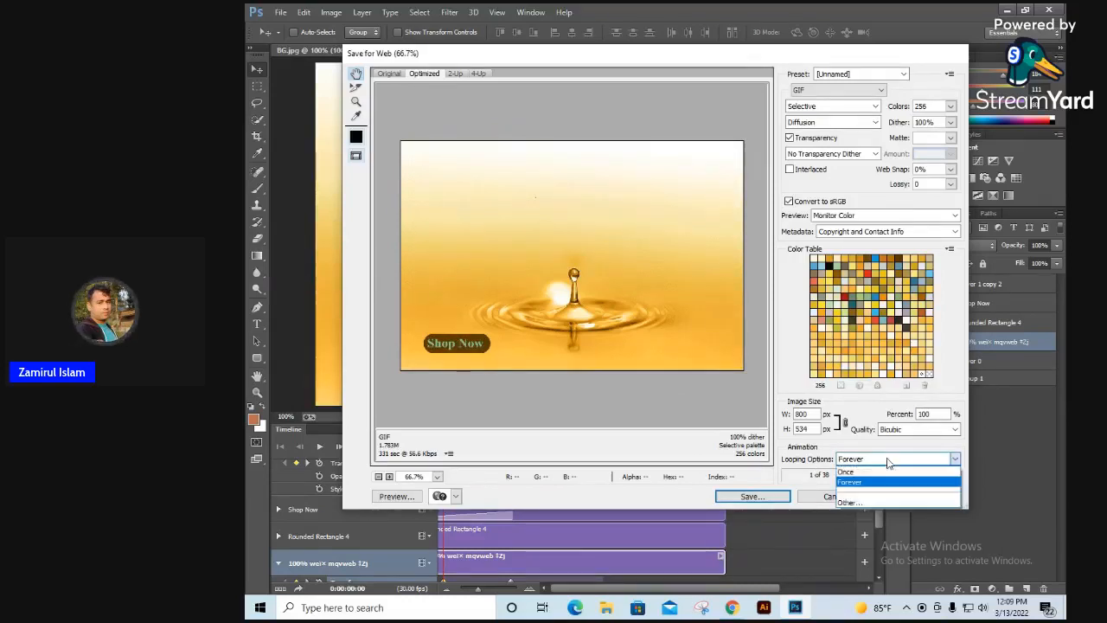
pyautogui.click(852, 487)
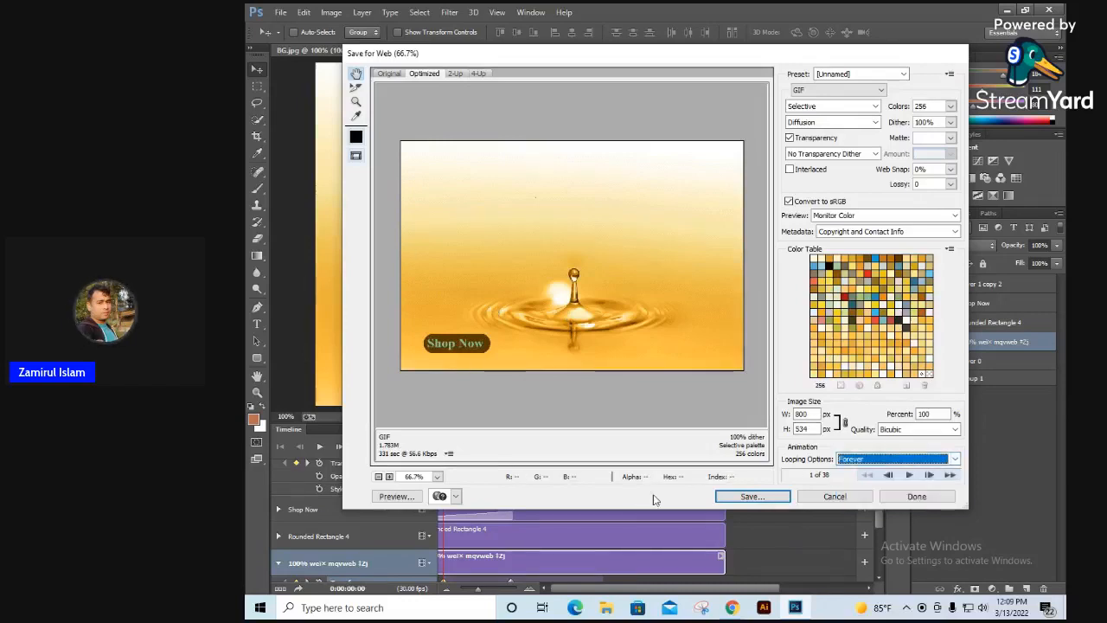
pyautogui.click(910, 476)
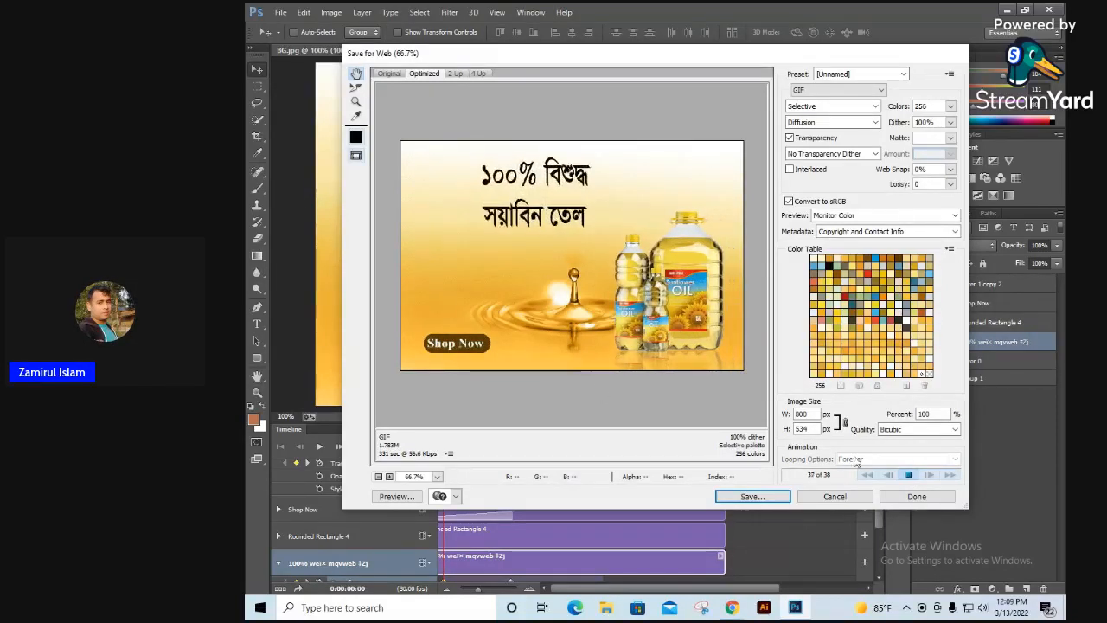
# Step: Save the optimized GIF to the Desktop as BGg
pyautogui.click(749, 497)
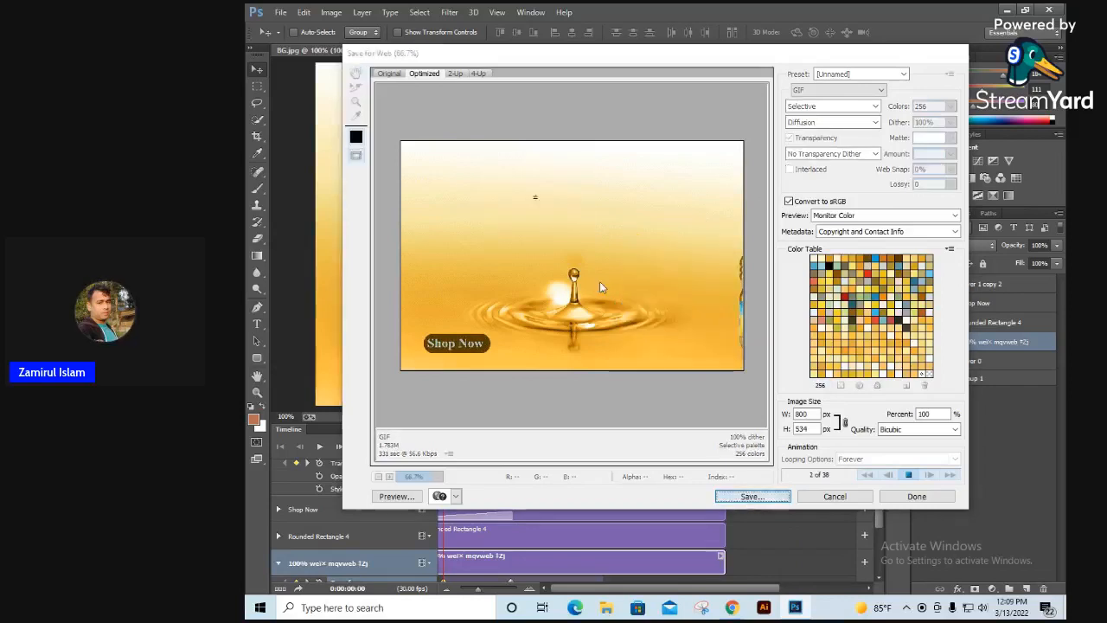
pyautogui.click(370, 173)
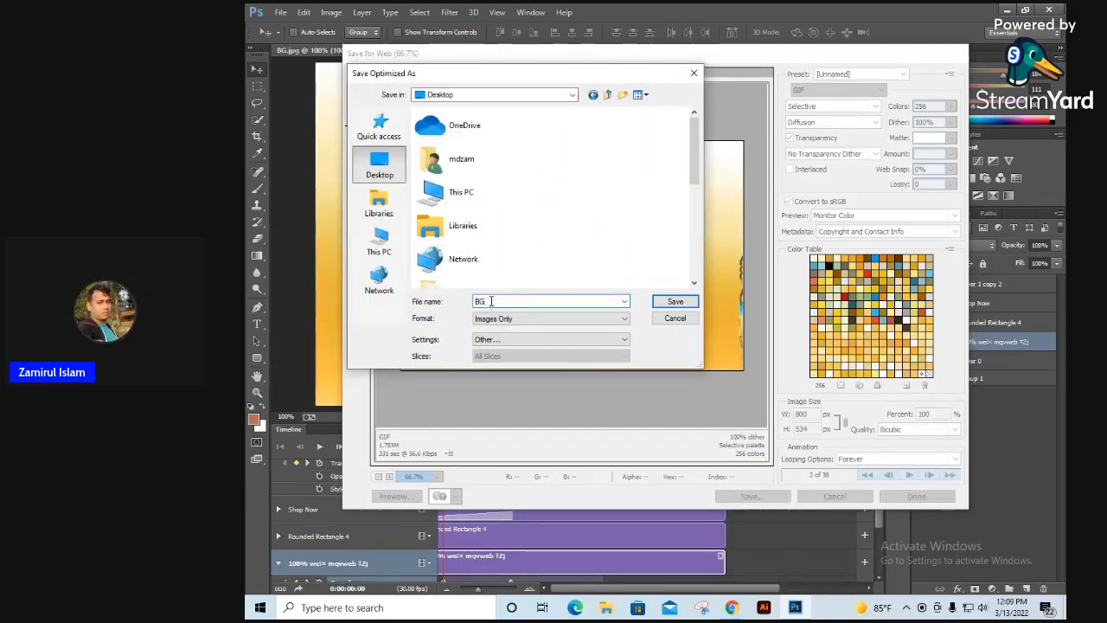
pyautogui.click(673, 301)
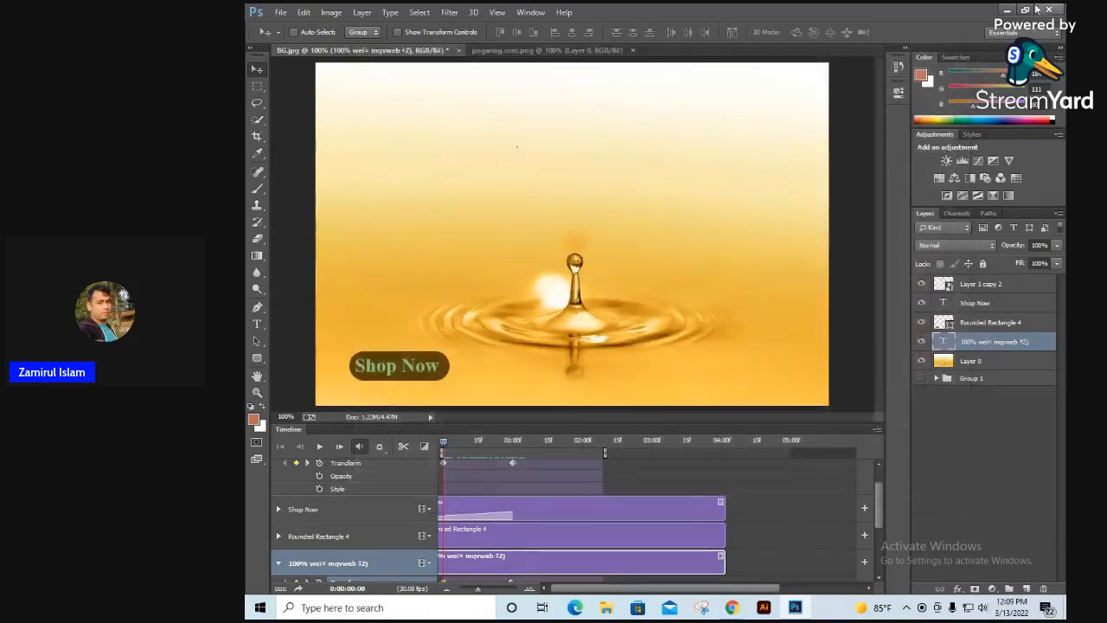
# Step: Switch to Chrome, close the Dainikshiksha page, open a blank tab, and return to the desktop
pyautogui.click(1007, 9)
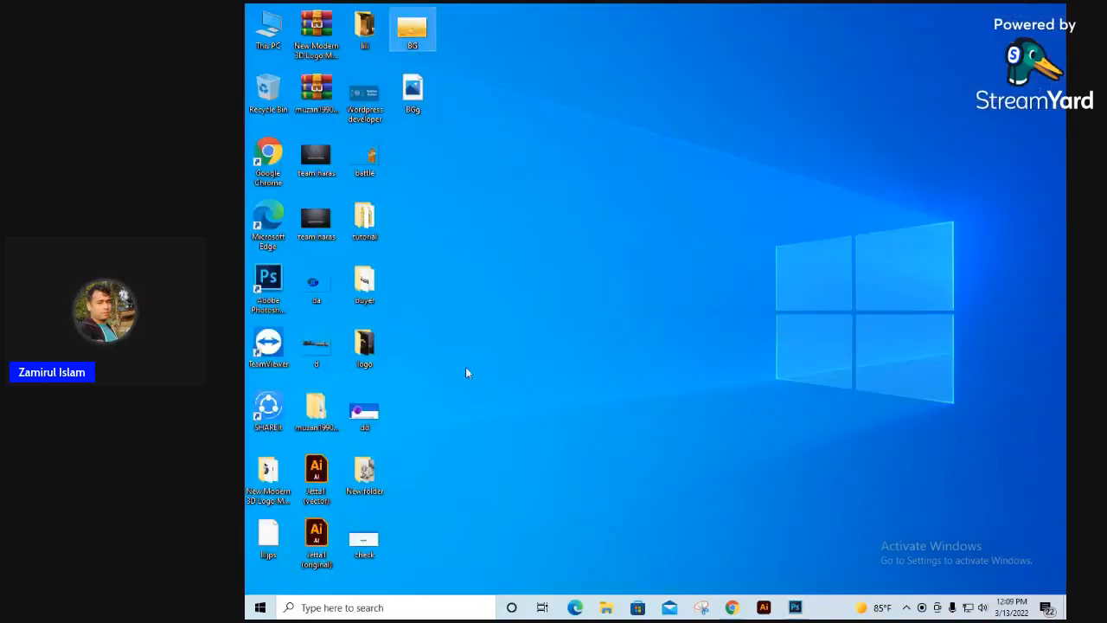
pyautogui.moveTo(737, 611)
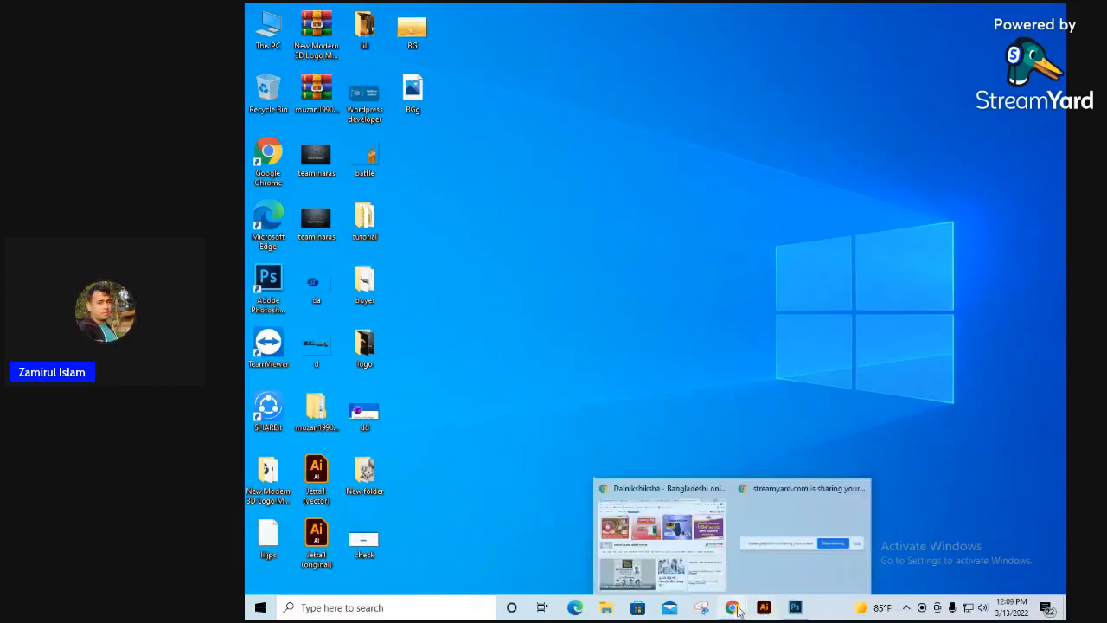
pyautogui.click(662, 536)
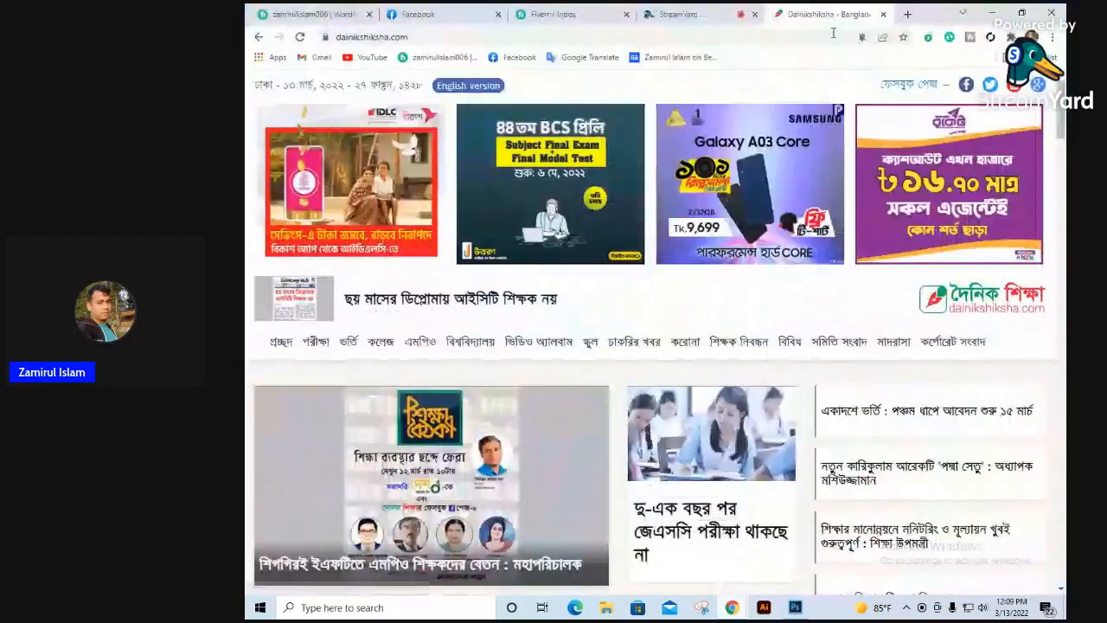
pyautogui.click(883, 14)
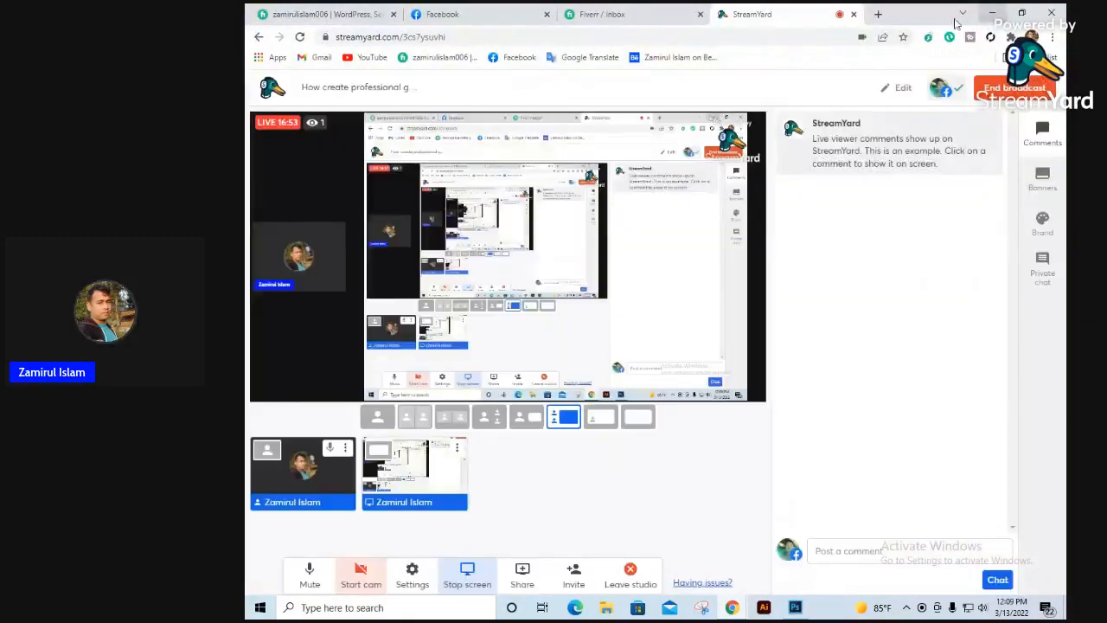
pyautogui.click(879, 14)
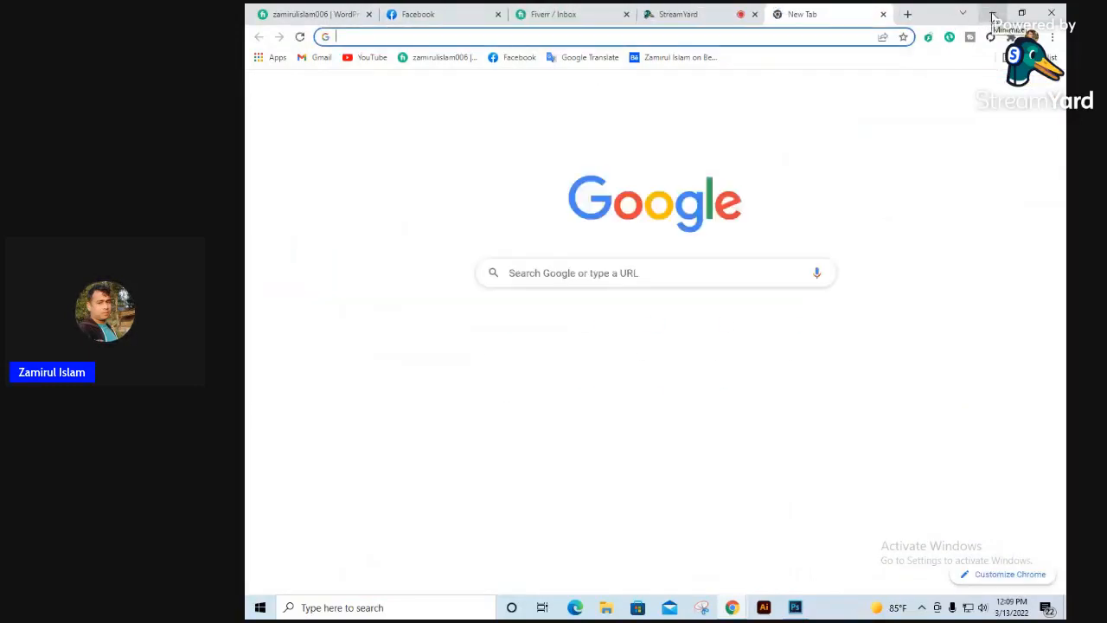
pyautogui.click(993, 18)
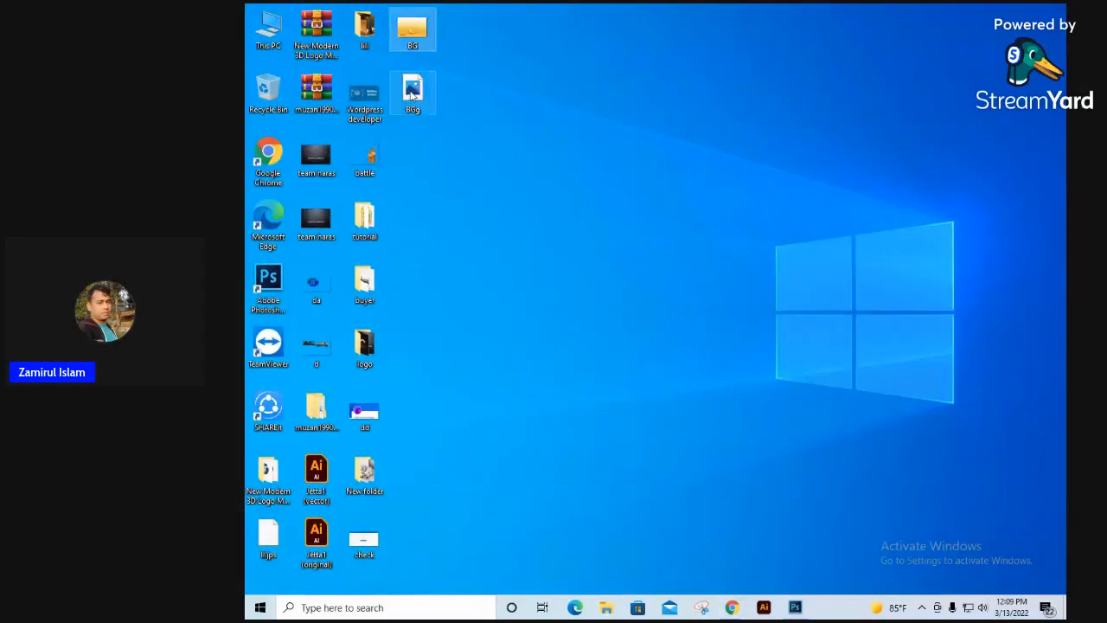
# Step: Open BGg.gif from the desktop in its own Chrome tab to watch the animation, and return to the StreamYard page
pyautogui.moveTo(413, 94); pyautogui.dragTo(862, 86)
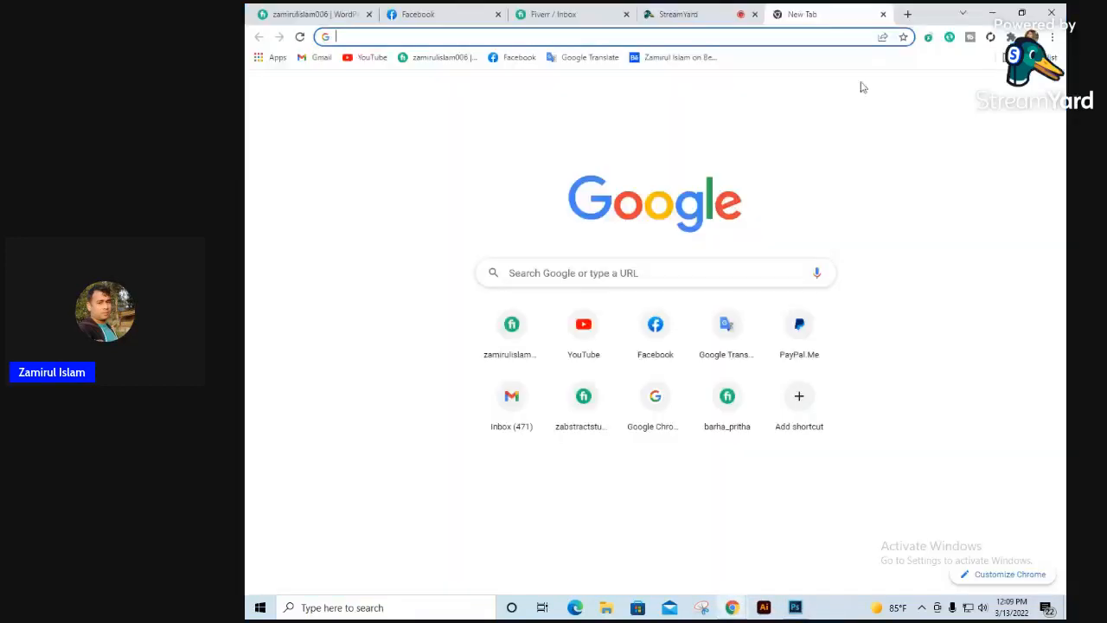
pyautogui.moveTo(872, 17); pyautogui.dragTo(872, 15)
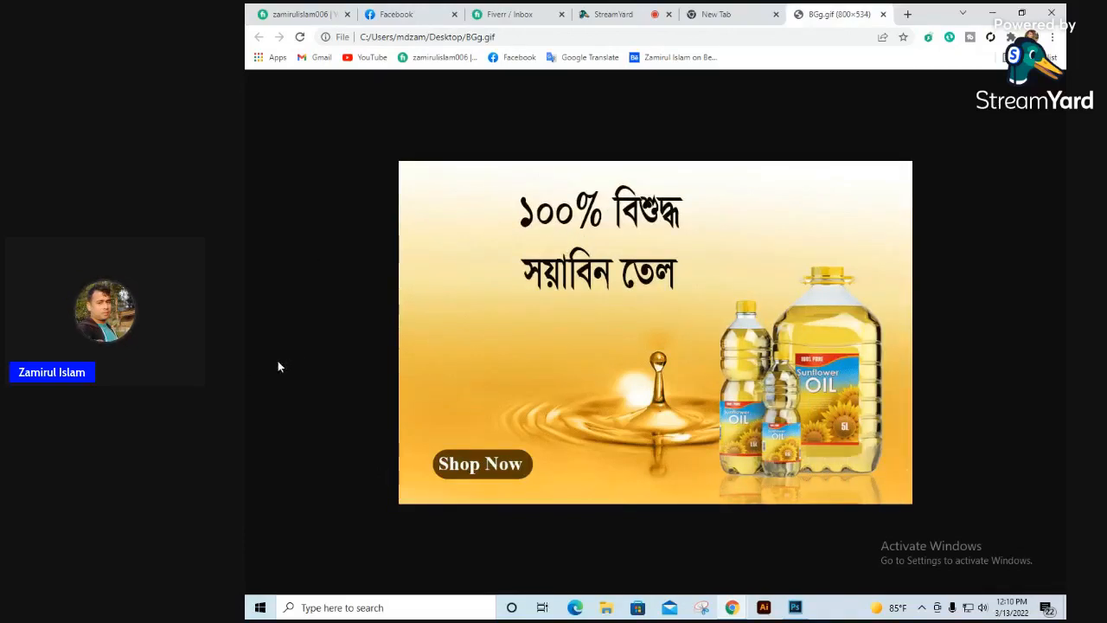
pyautogui.click(610, 13)
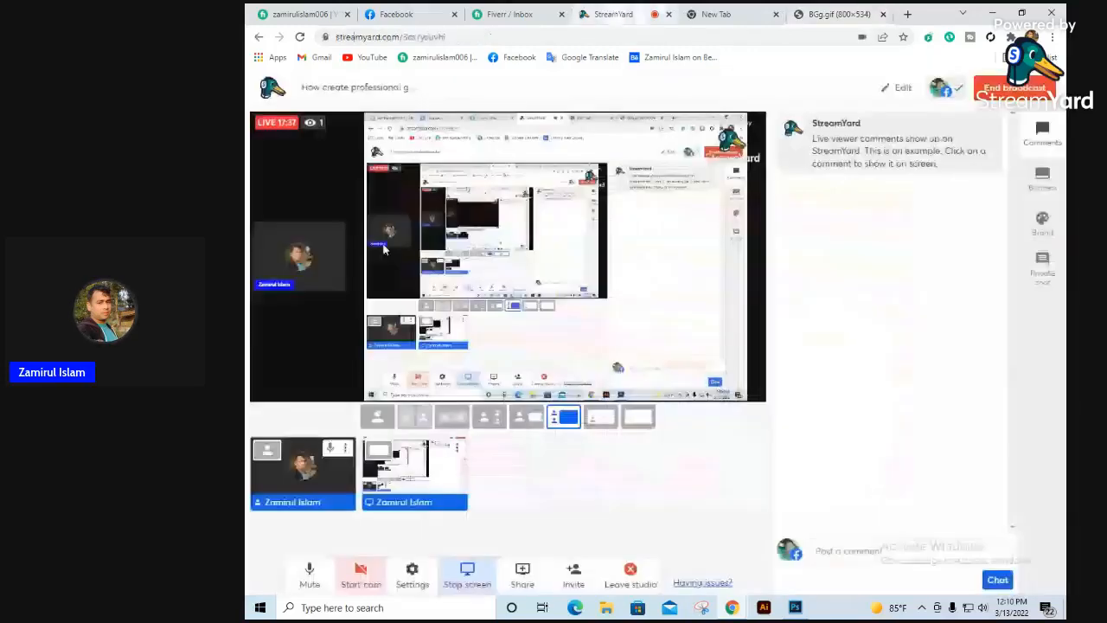